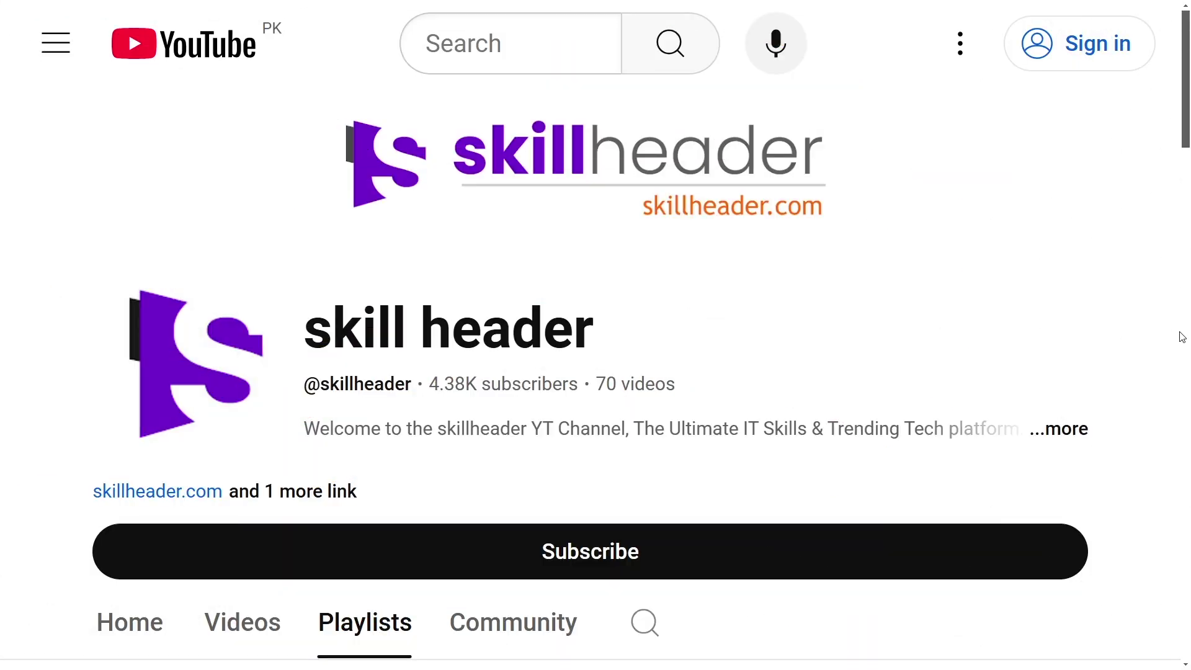
scroll(1178, 342, down, 5)
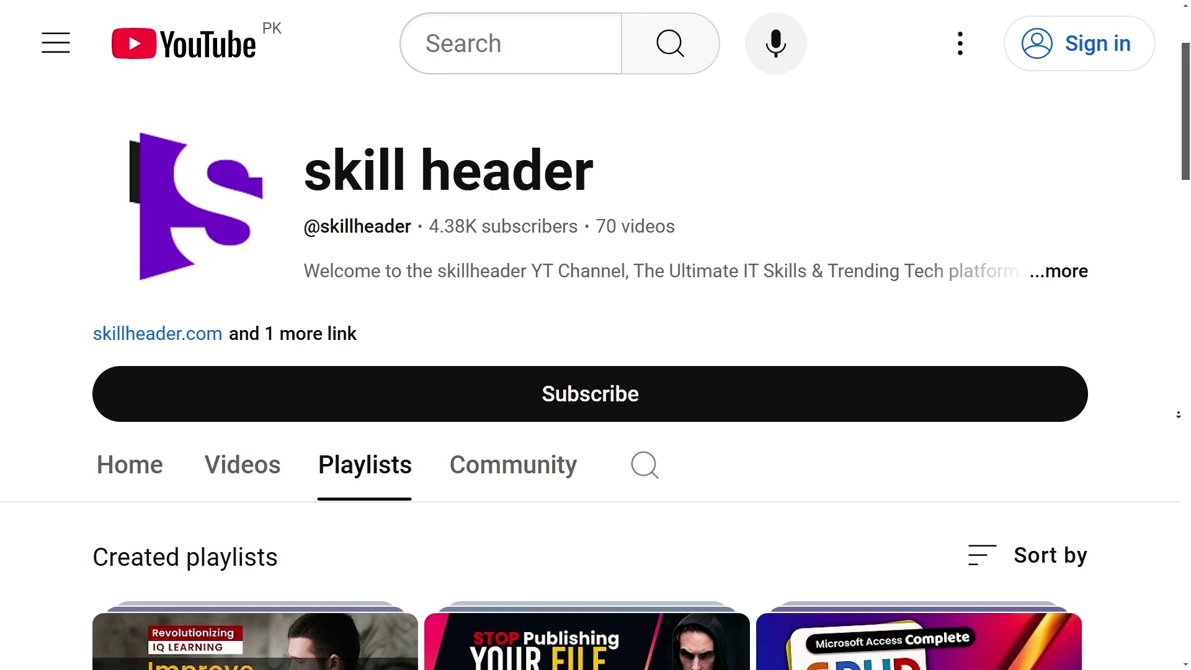
scroll(1179, 420, down, 8)
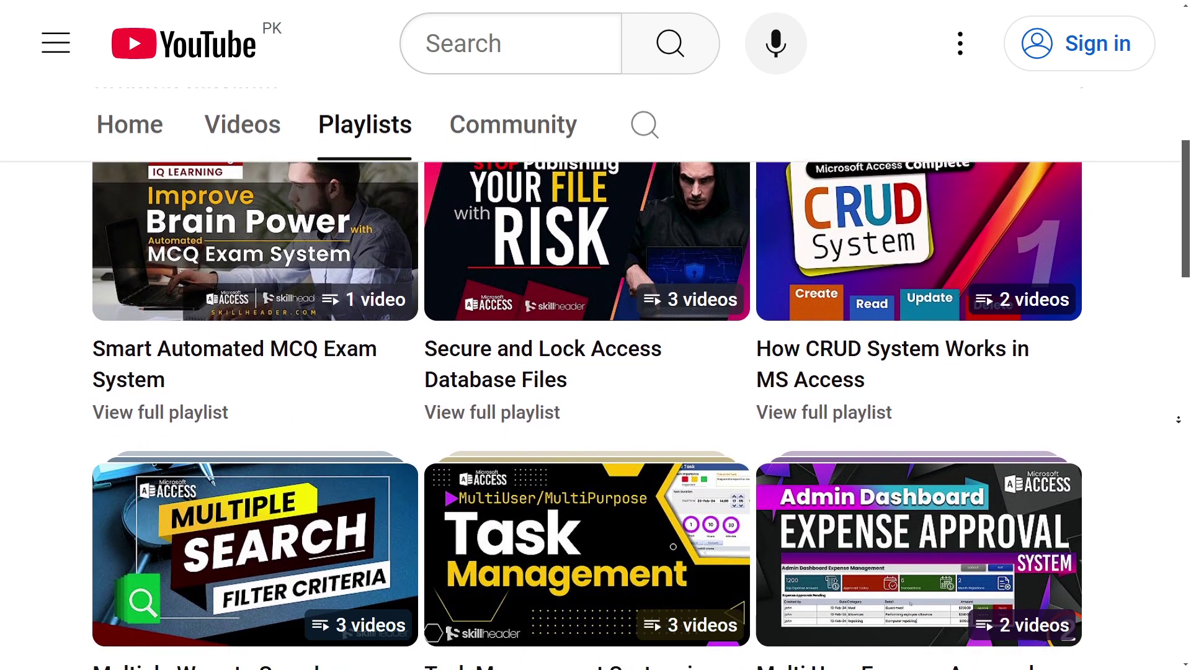
scroll(1179, 420, down, 7)
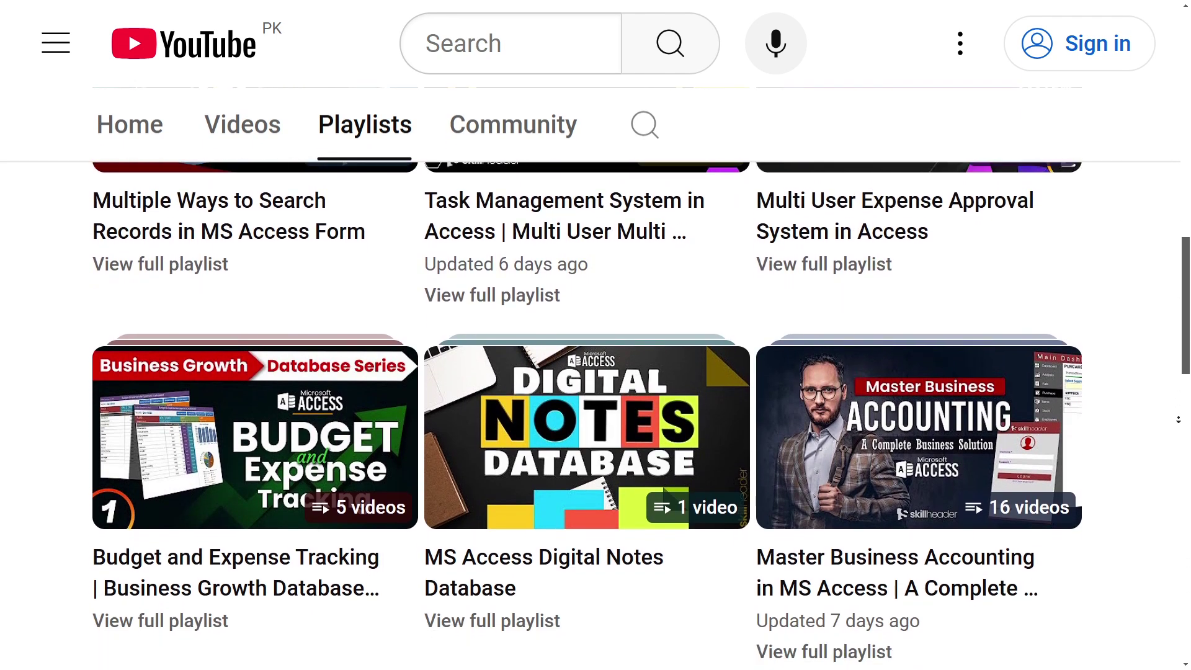
scroll(1178, 420, down, 8)
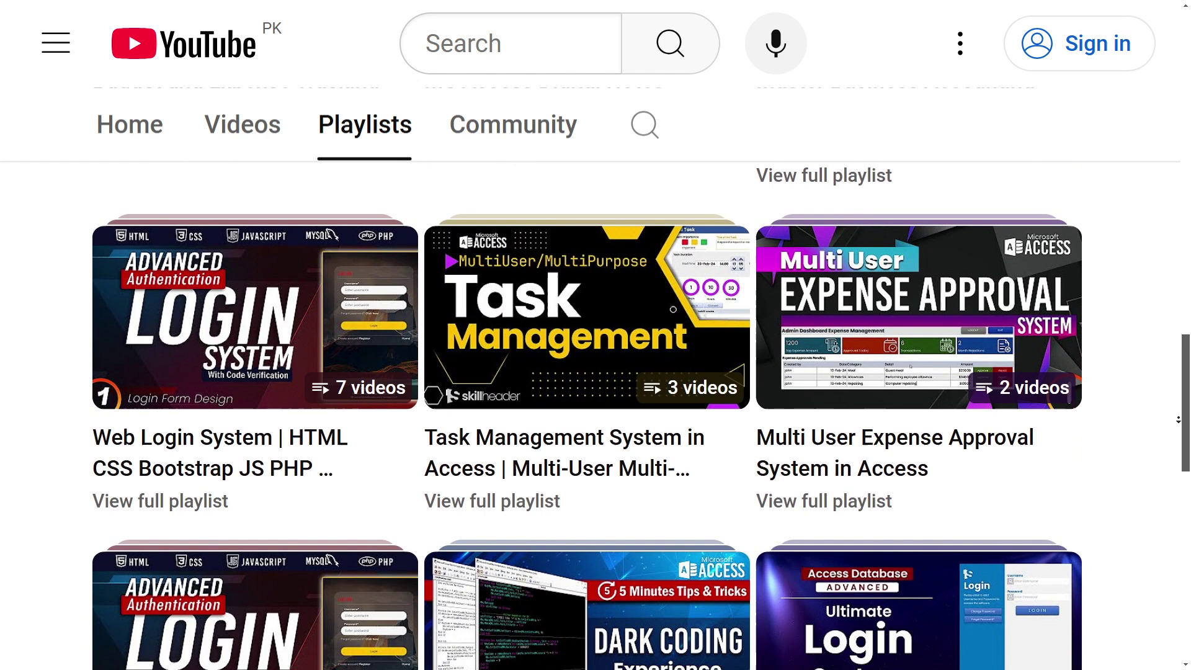
scroll(1179, 420, down, 8)
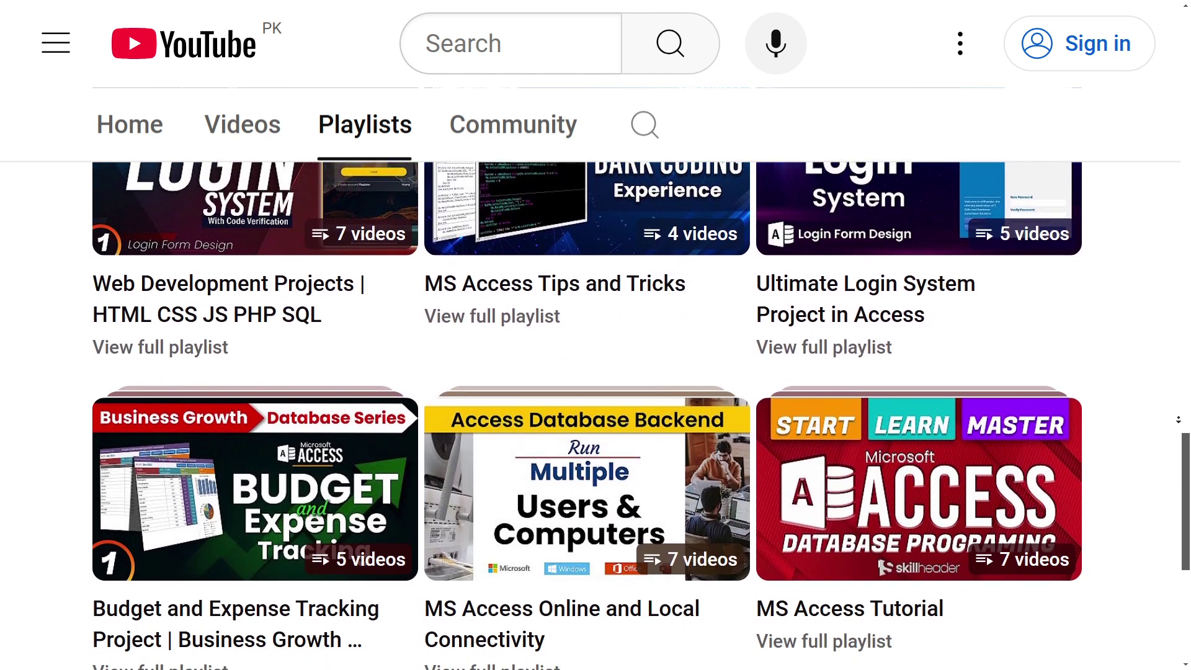
scroll(1179, 420, down, 5)
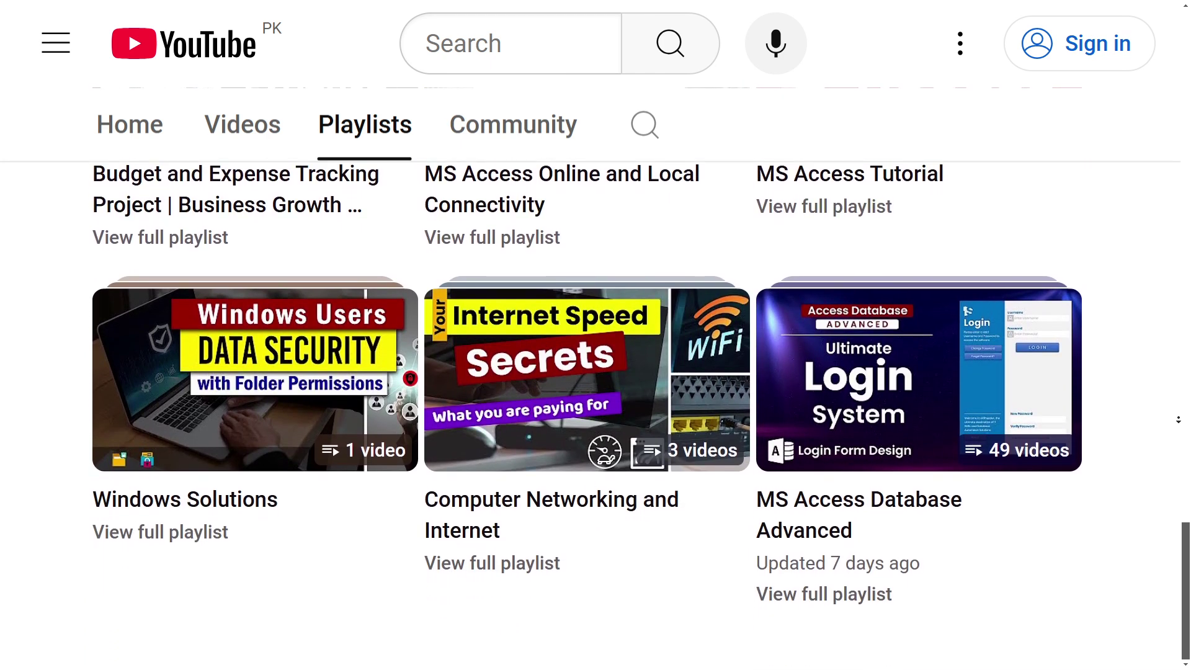
scroll(1179, 420, up, 20)
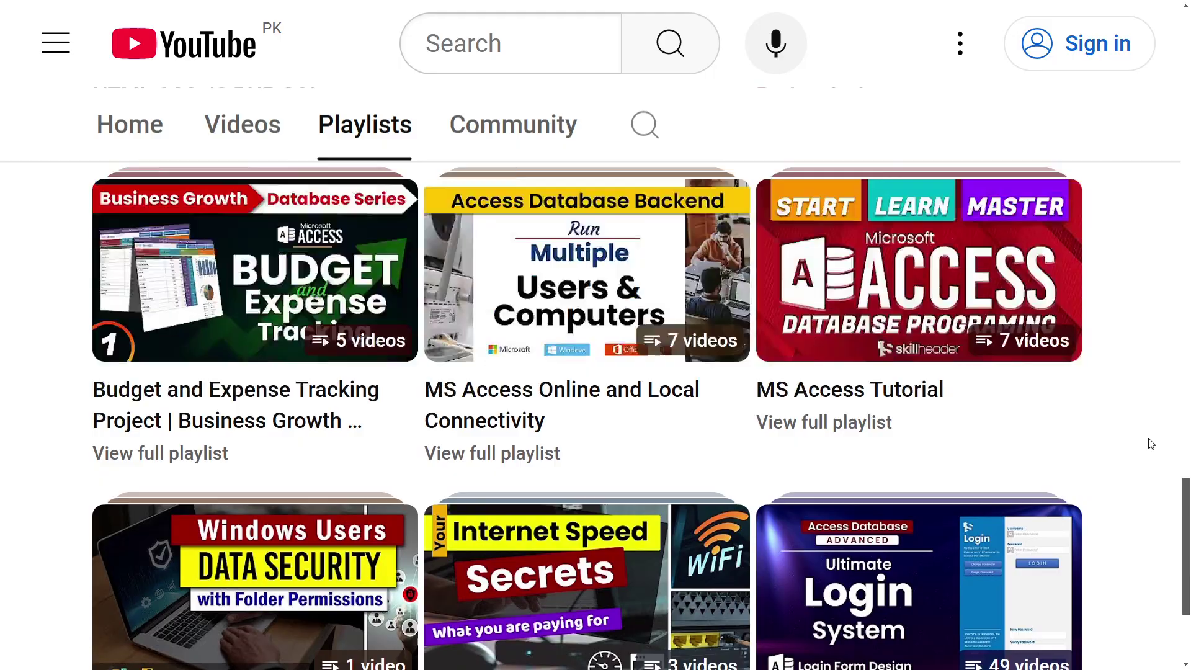
scroll(1150, 443, up, 2)
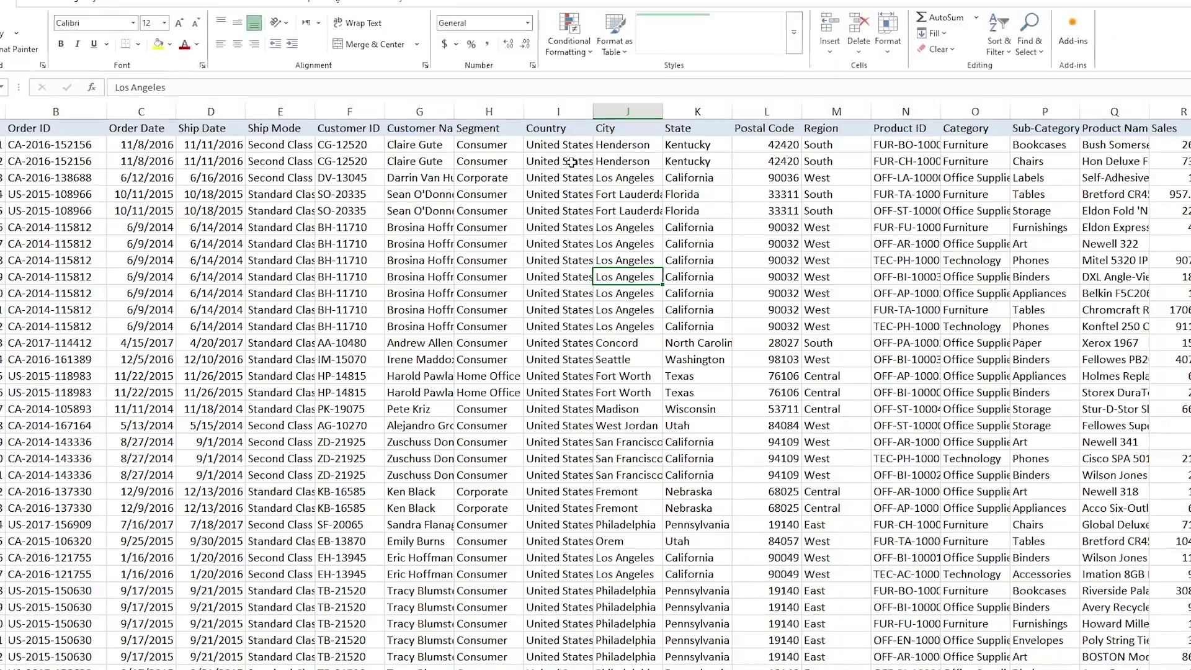
- Browse the StoreDatabse Orders sheet, scrolling across the order columns toward Profit
click(351, 310)
scroll(350, 310, down, 10)
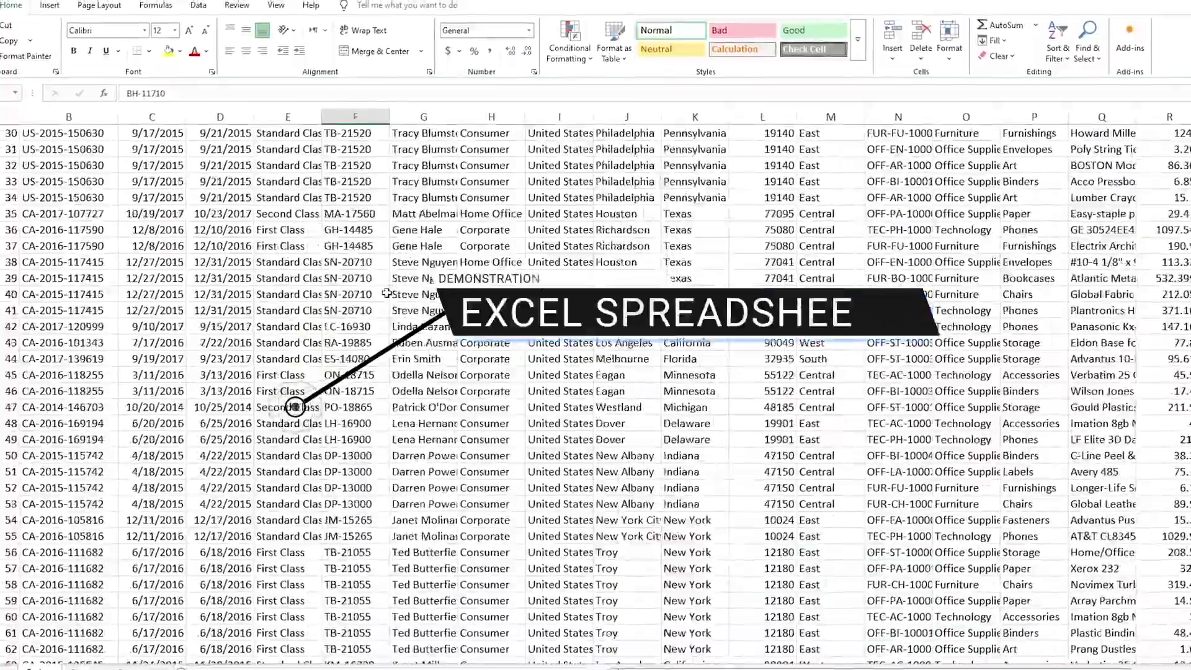
scroll(387, 293, up, 10)
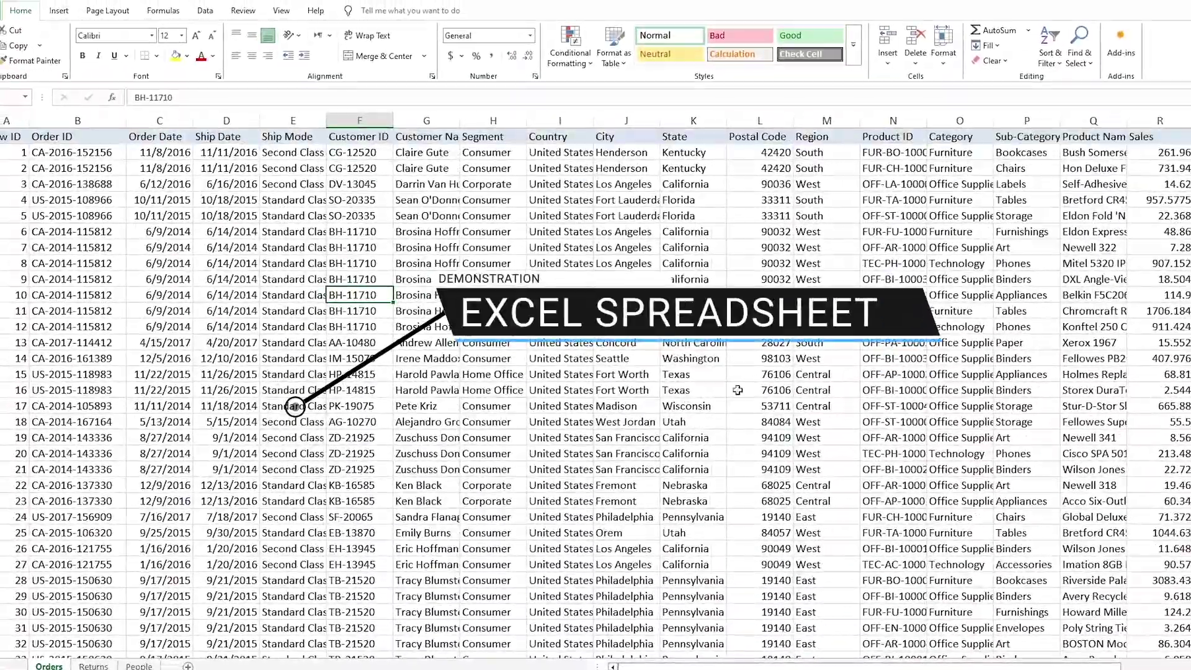
scroll(970, 662, right, 3)
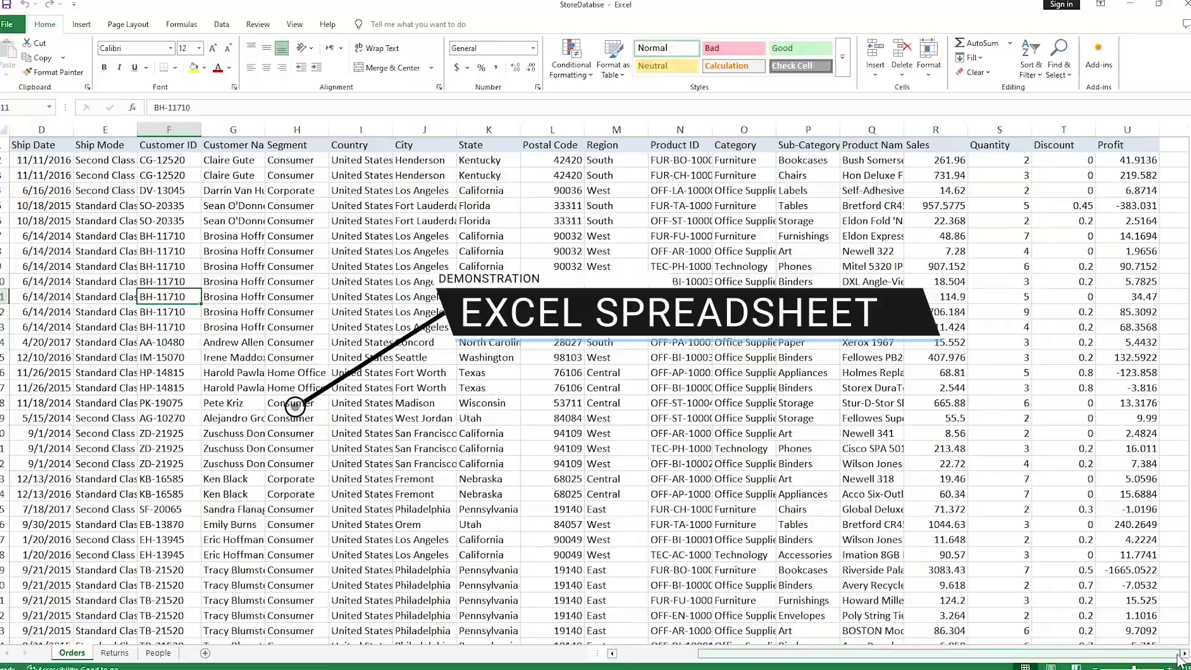
- Add the heading Remarks in cell V1, next to the Profit column
click(1188, 663)
click(1181, 656)
click(869, 147)
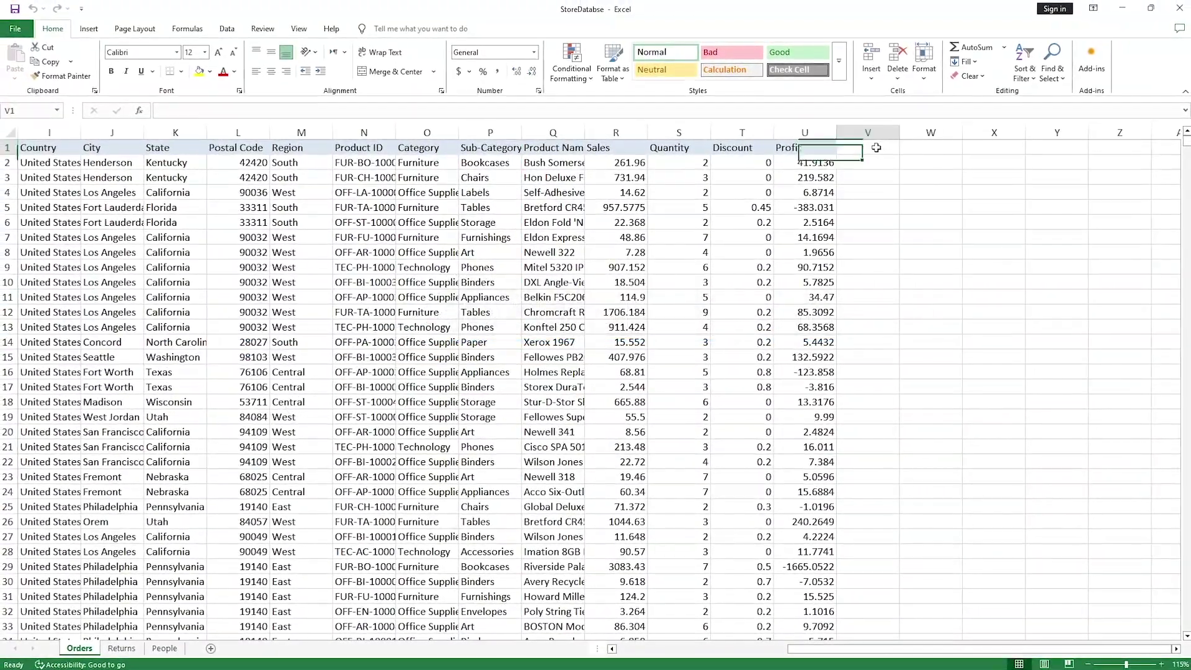
text(Remarks)
key(Return)
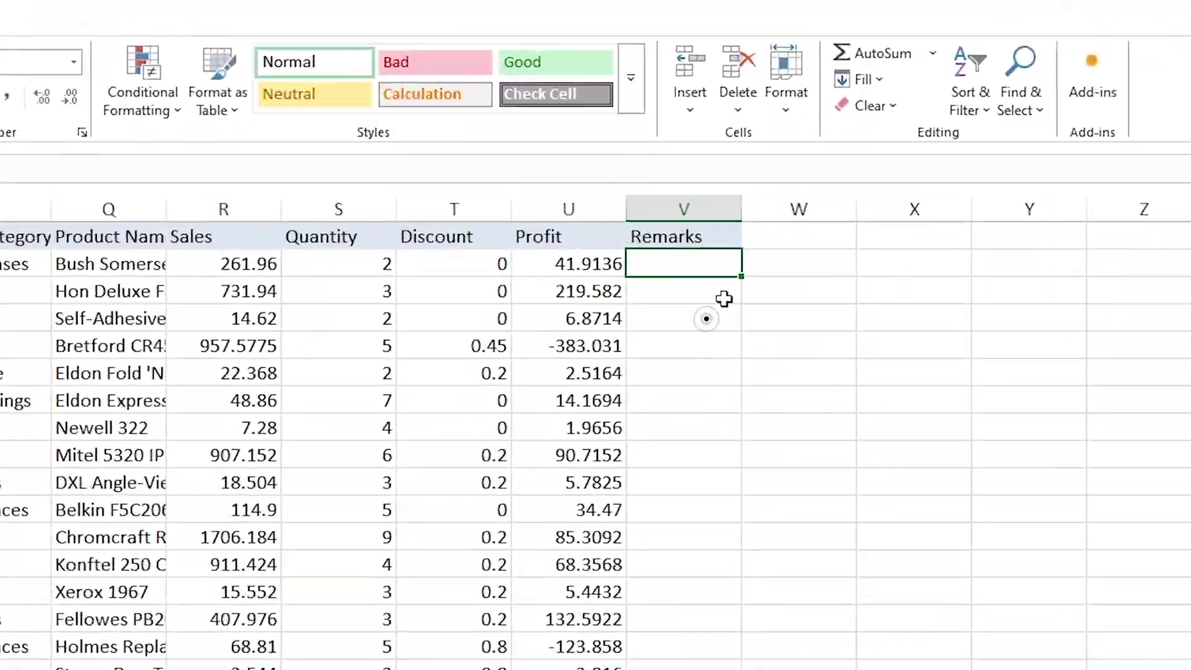
- Enter =IF(U2<0,"Loss","Profit") in V2 and fill it down to V31
text(=if()
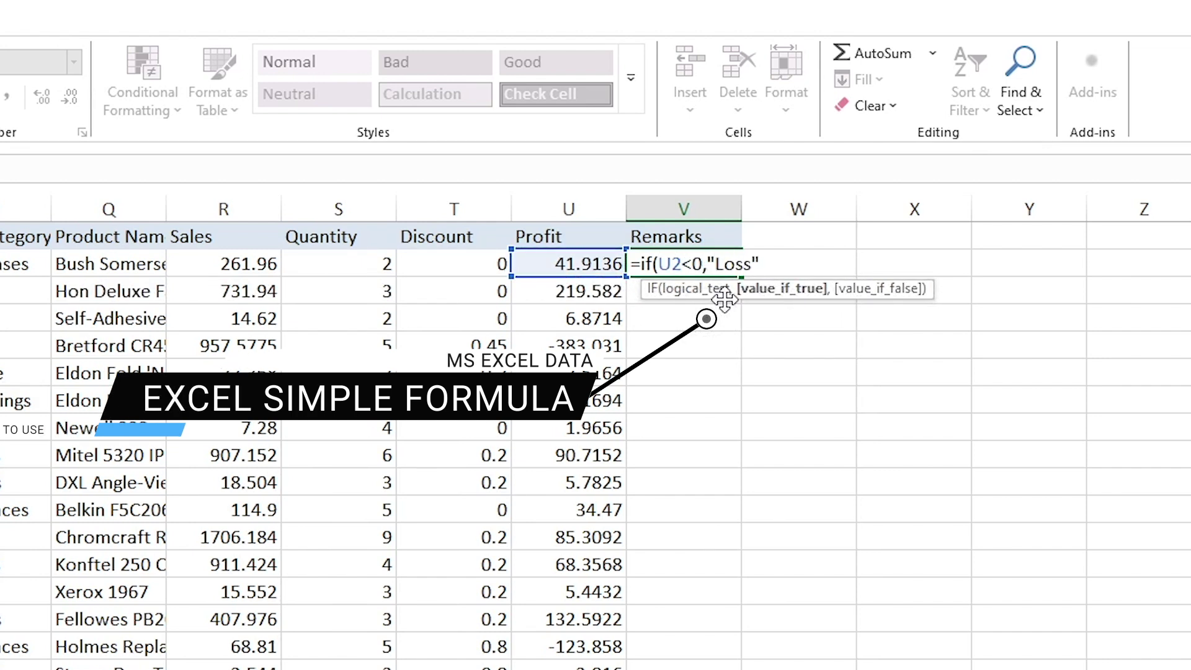
key(Return)
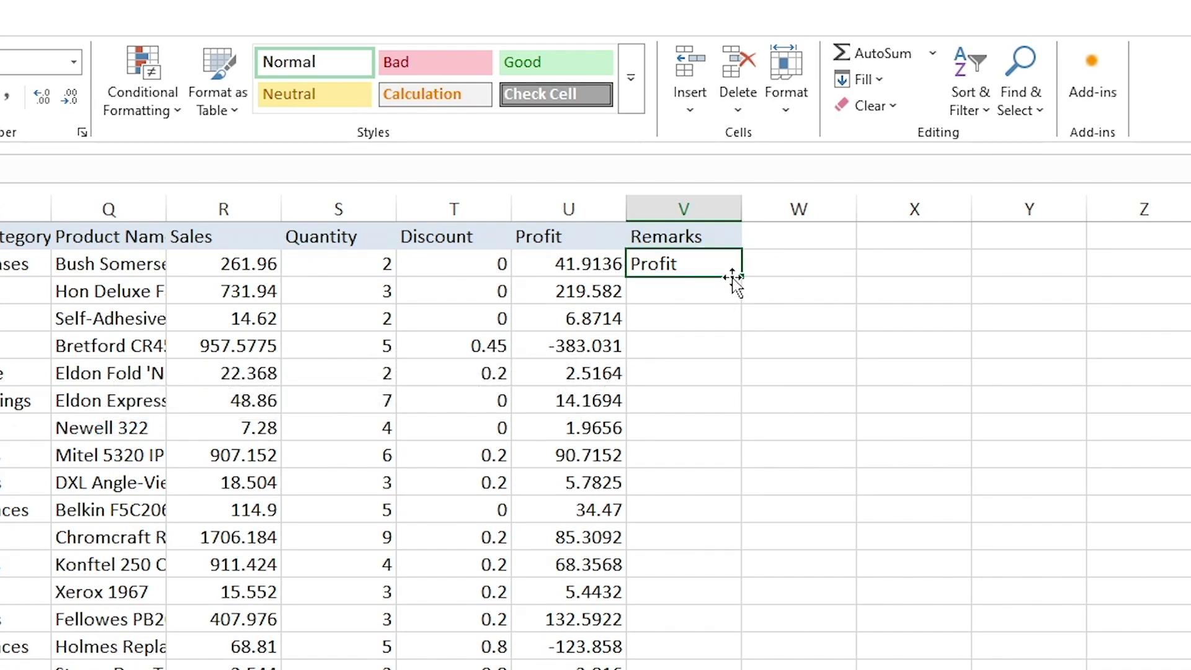
drag(743, 279, 743, 669)
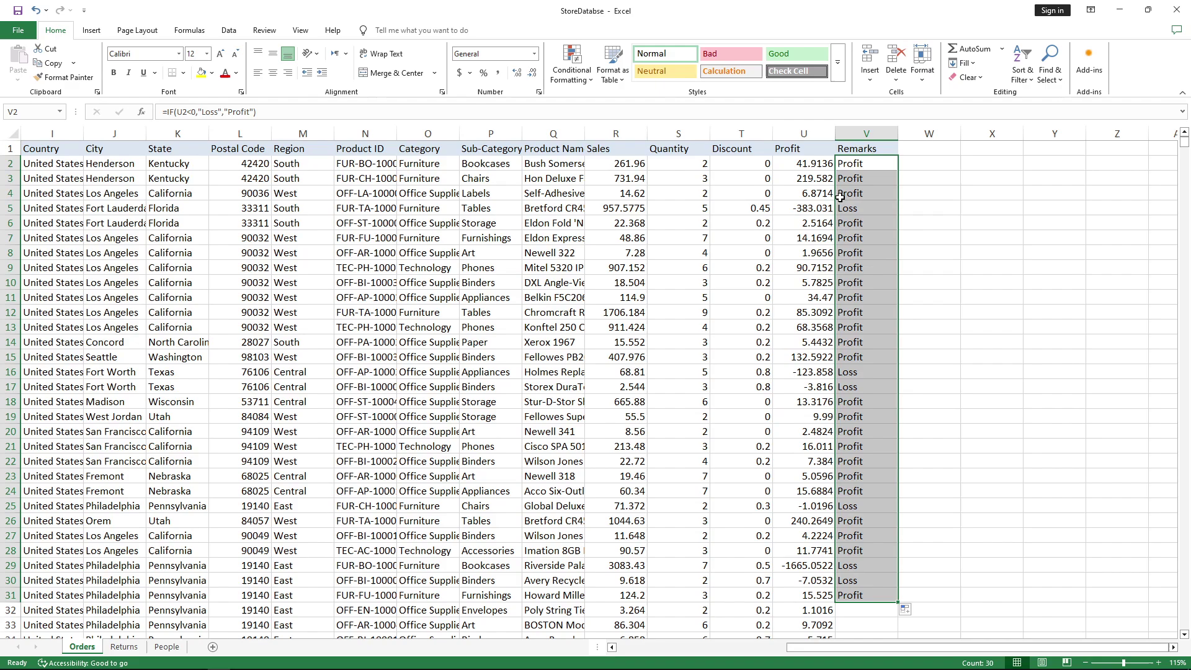
- Give column V a conditional formatting rule: cells equal to Loss shown in bold red
click(852, 134)
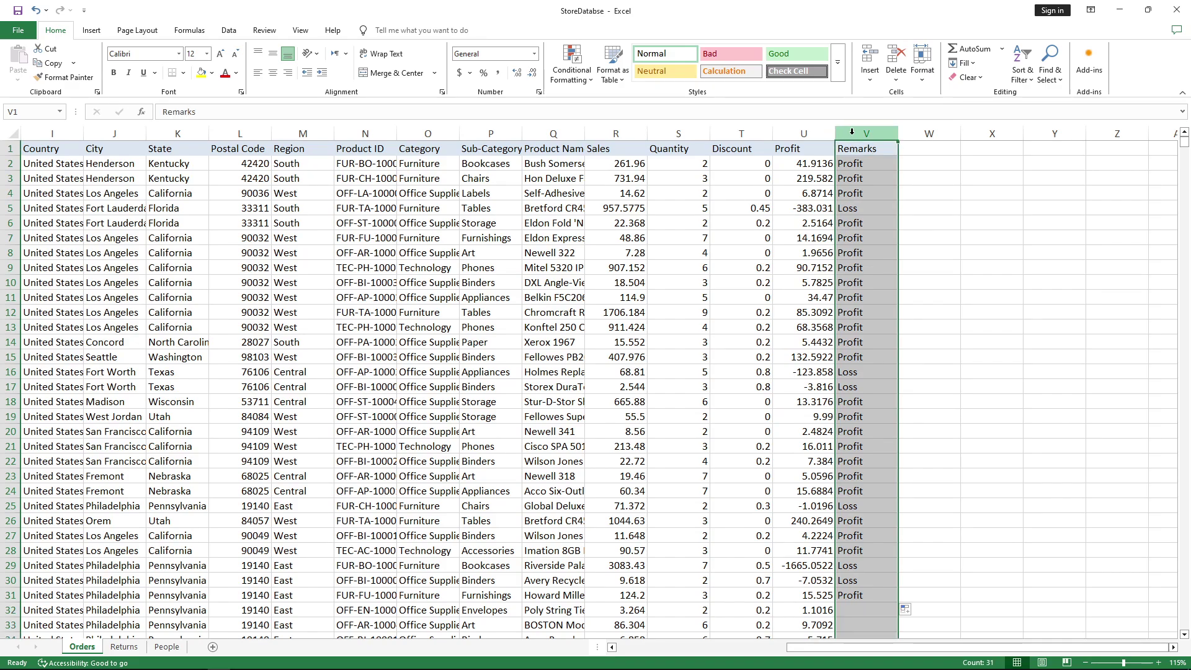
click(572, 65)
click(590, 213)
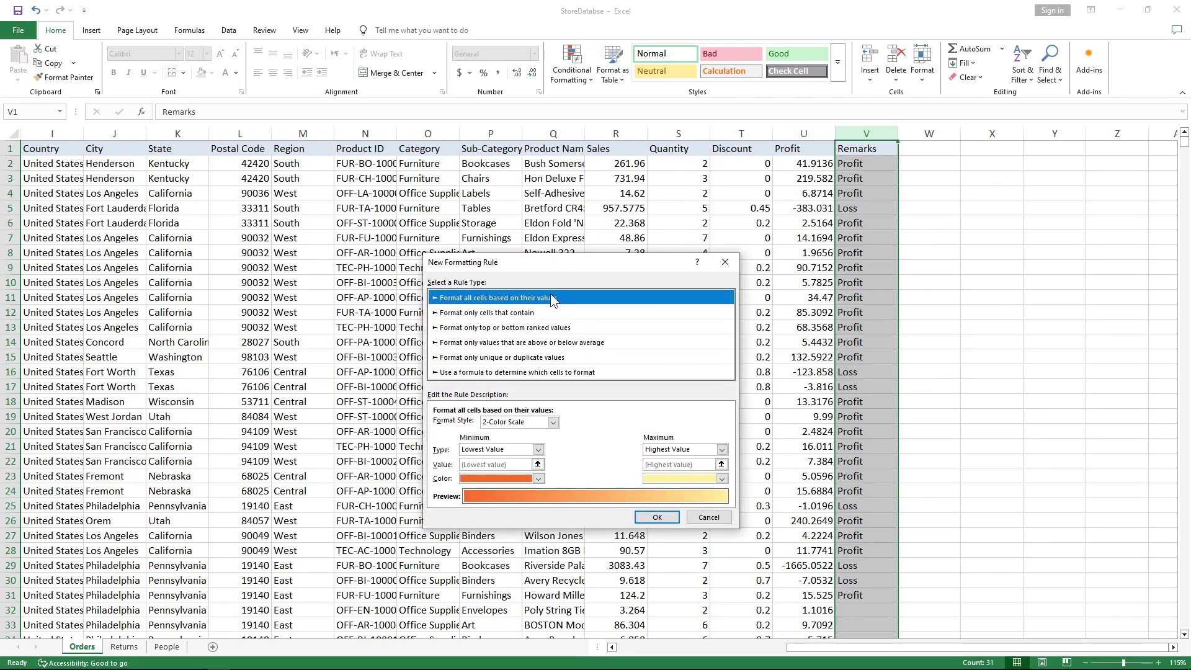
click(501, 315)
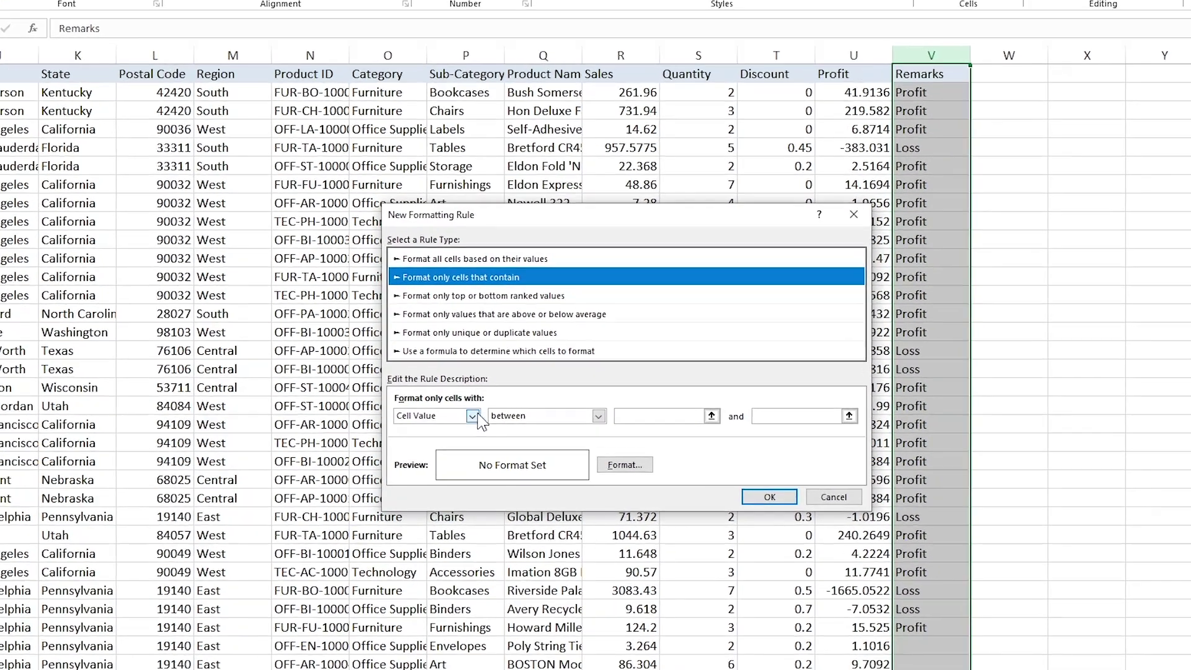
click(558, 424)
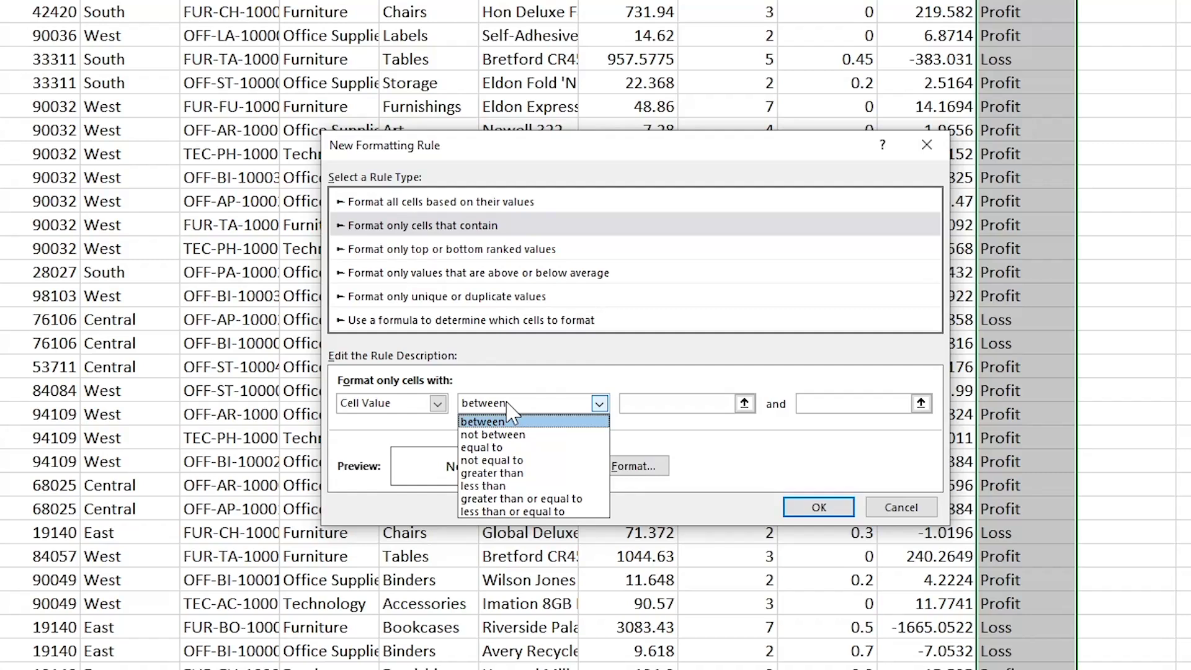
click(533, 453)
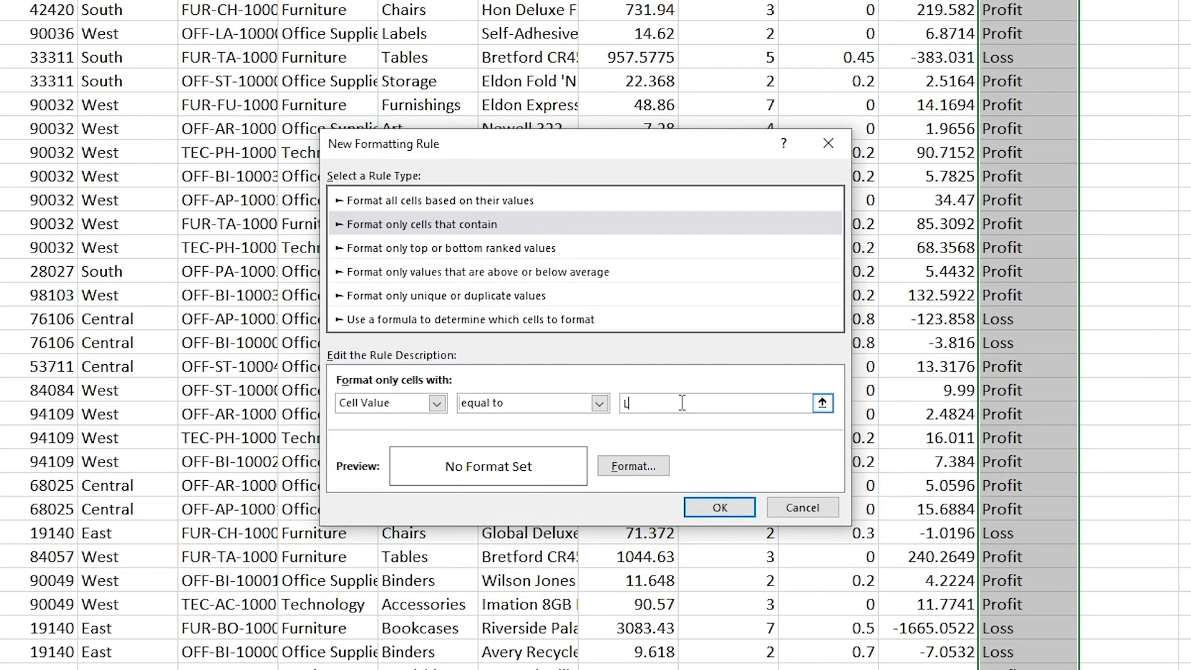
click(641, 466)
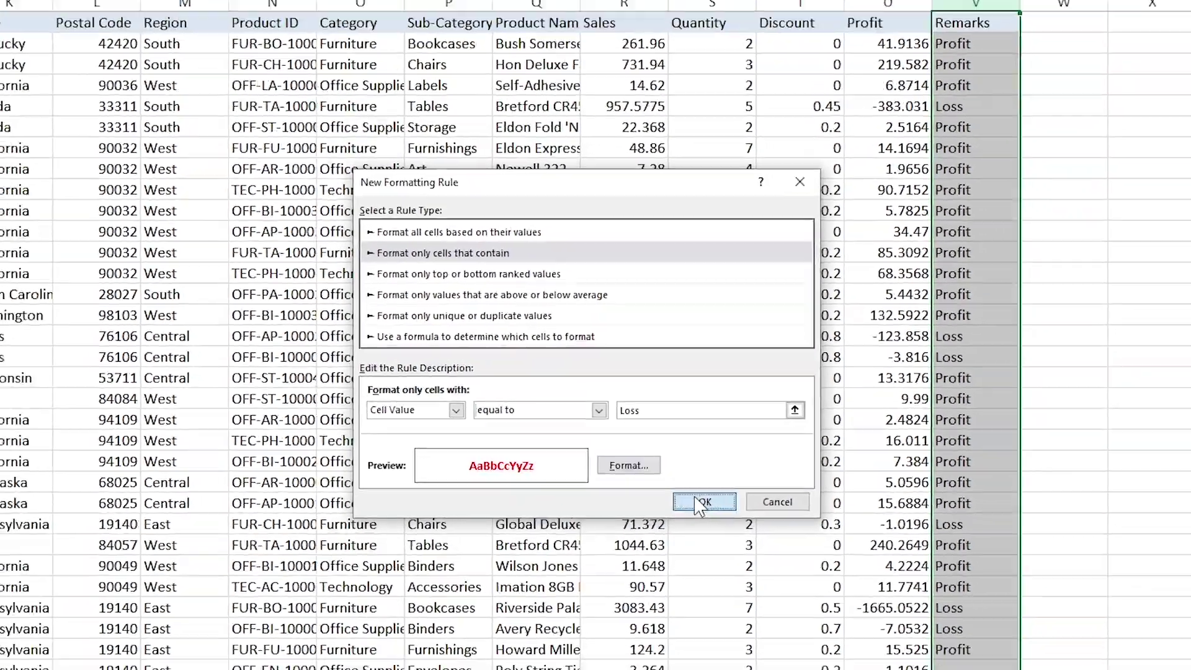
click(719, 507)
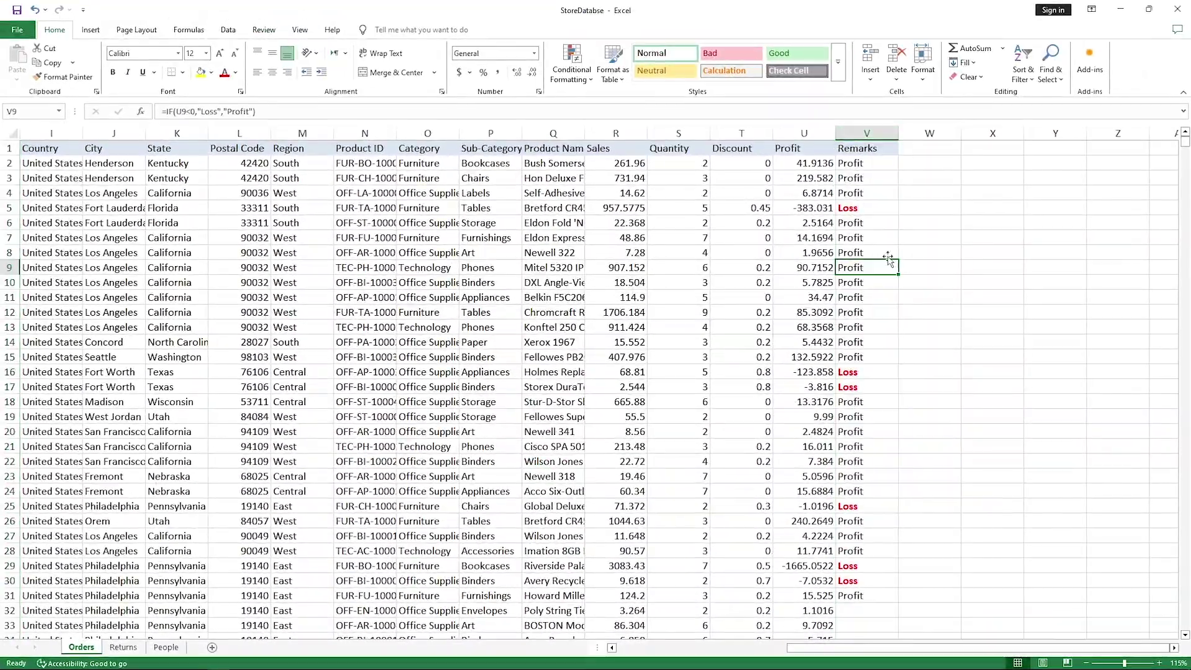
- Turn on filtering and filter the Remarks column to show only Loss rows
click(866, 386)
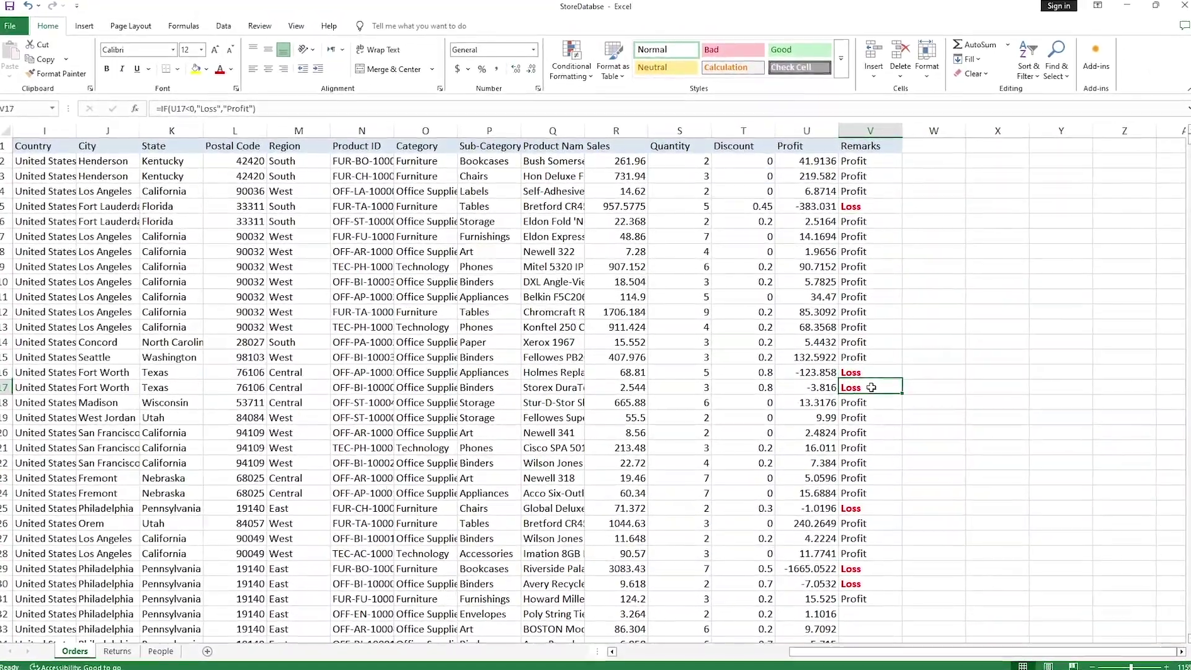
click(866, 508)
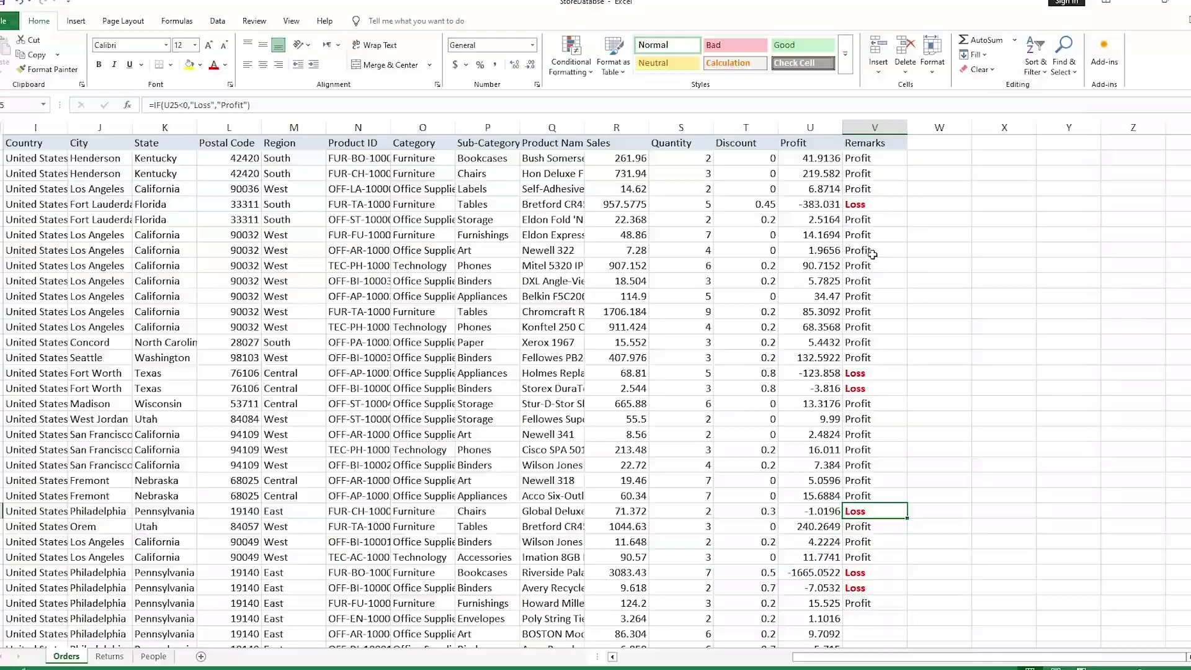
click(887, 141)
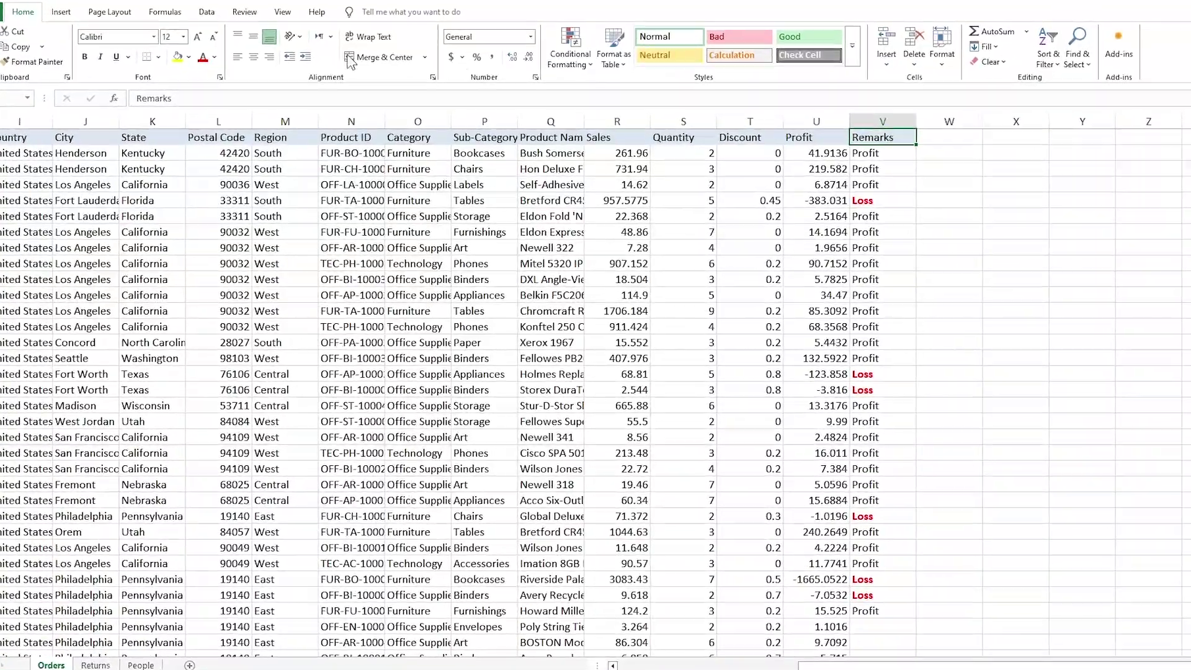
click(204, 9)
click(397, 51)
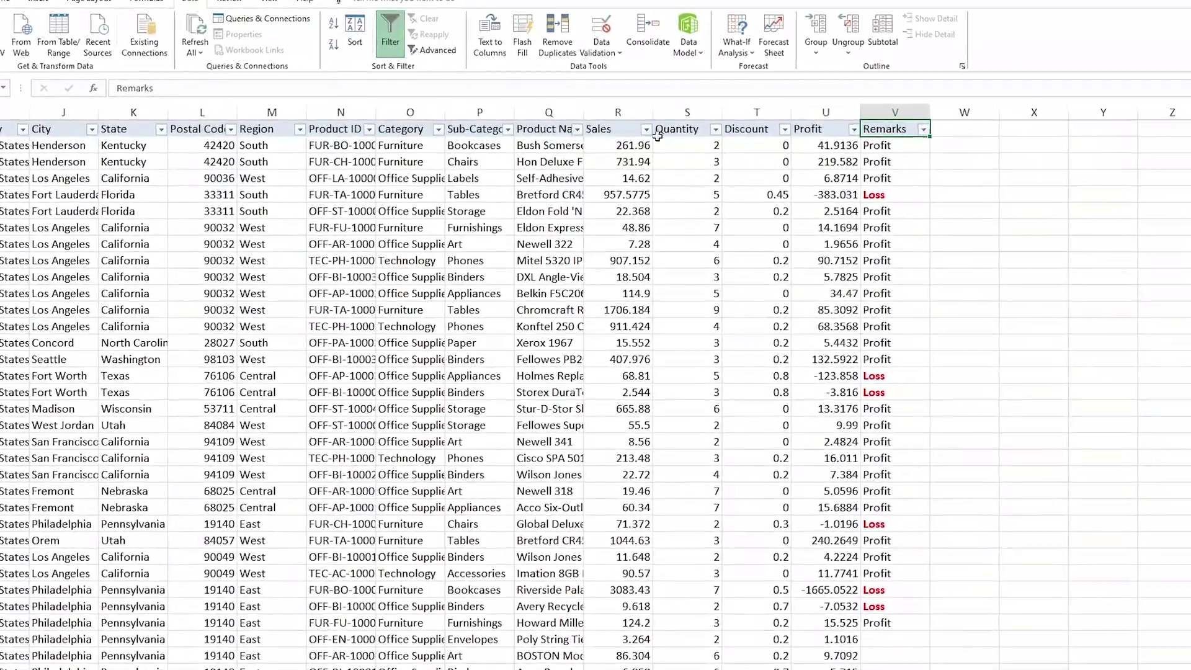
click(831, 161)
click(924, 129)
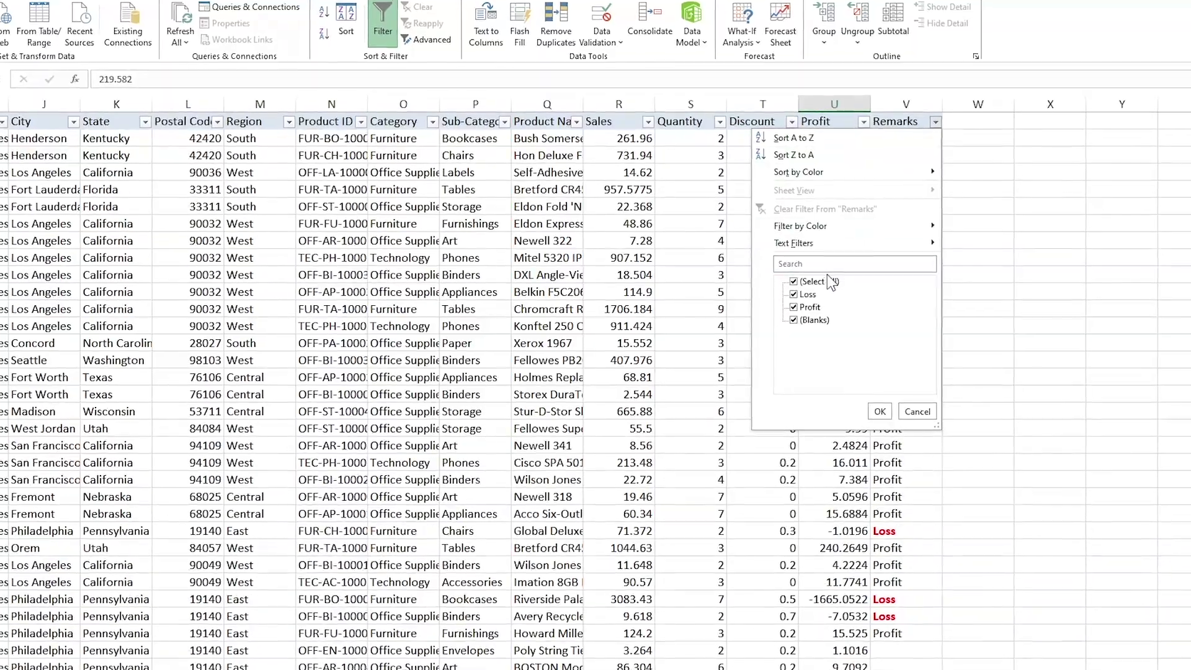
click(813, 282)
click(805, 294)
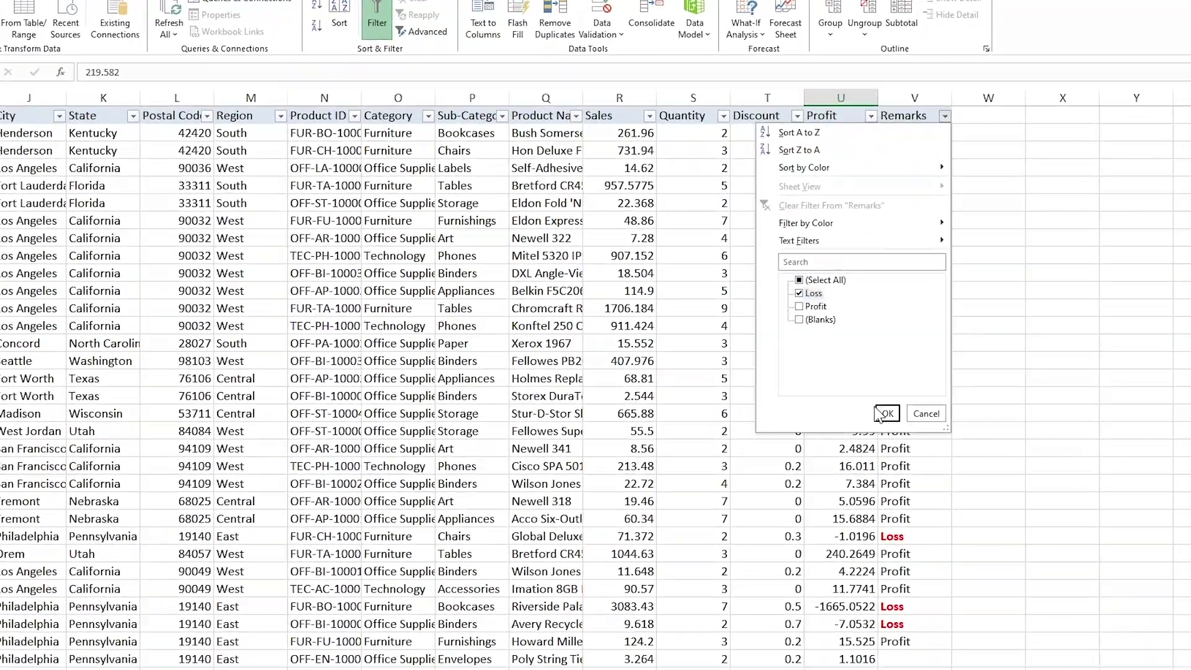
click(879, 411)
- Clear the Remarks filter to show all rows, then close the workbook without saving
click(931, 166)
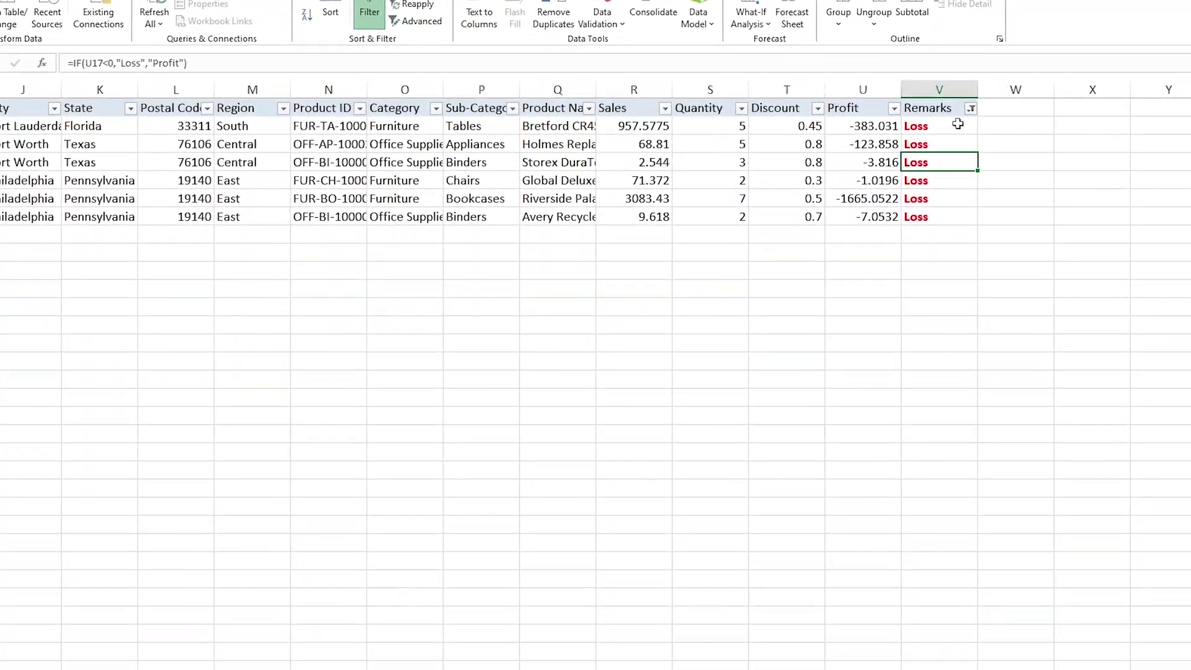
click(961, 113)
click(823, 277)
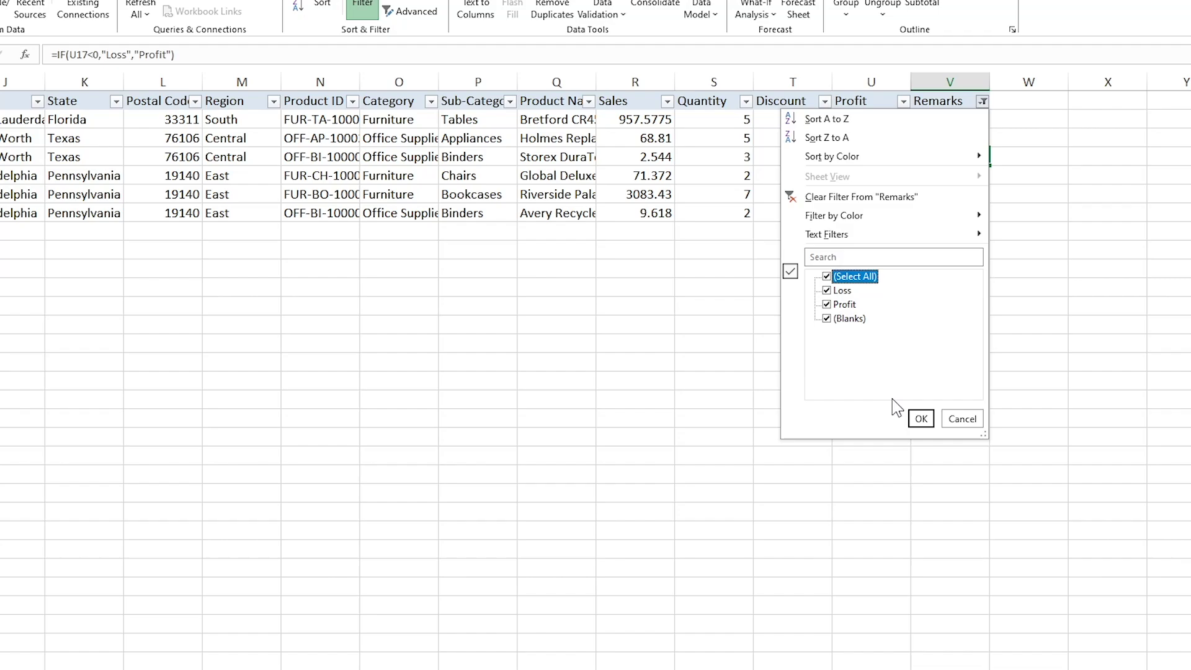
click(913, 416)
click(865, 325)
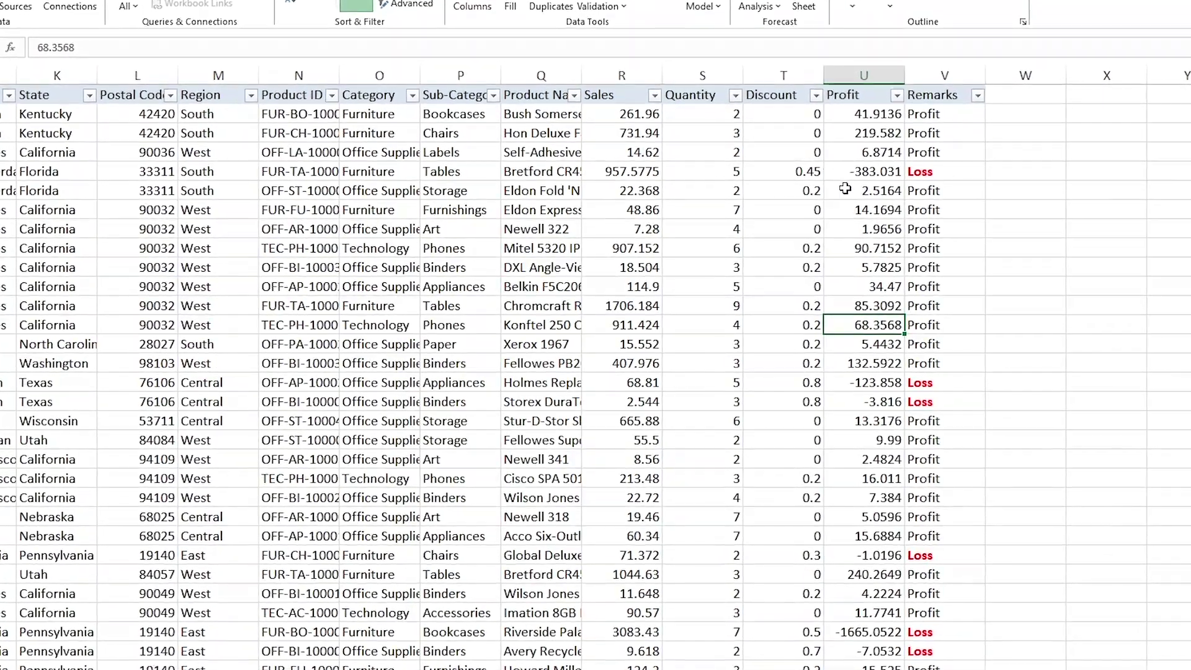
key(ctrl+w)
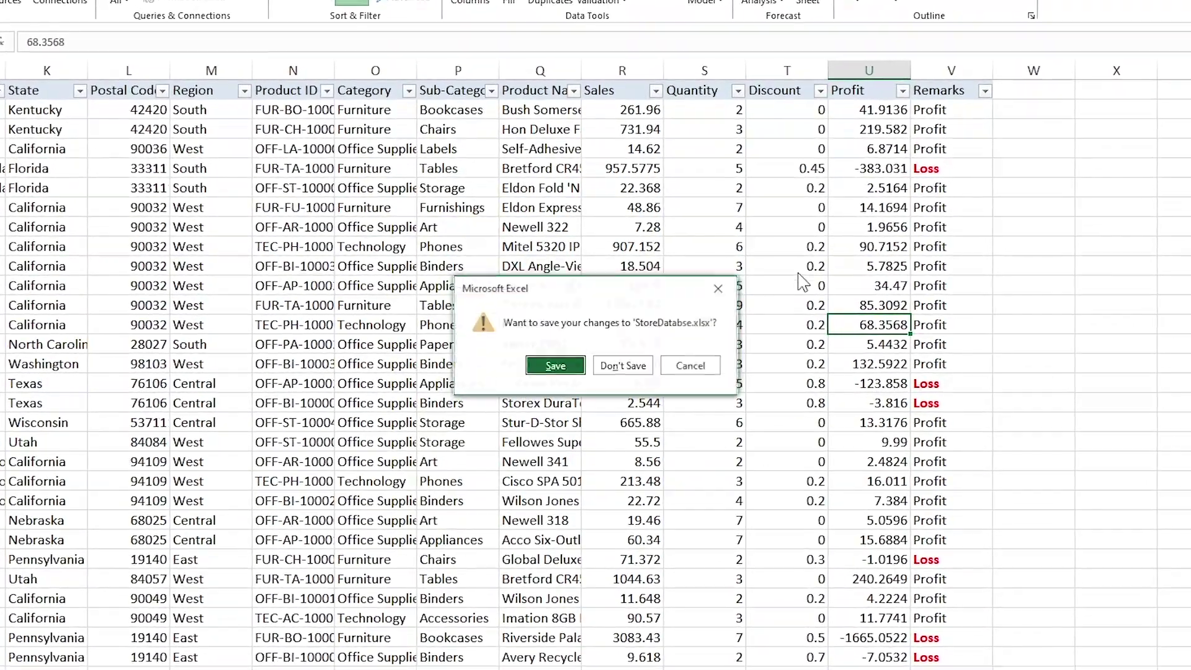
click(622, 365)
- Create a new Access database named 'test DB' in the db folder
right_click(655, 189)
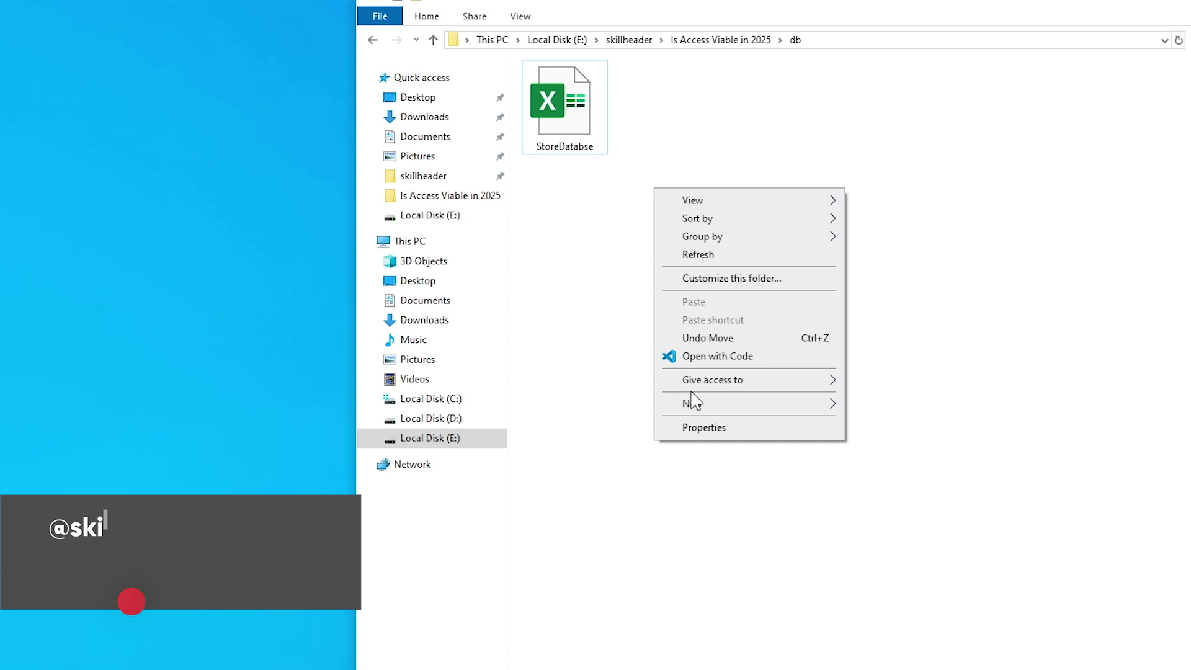
mouse_move(698, 403)
click(929, 446)
text(test D)
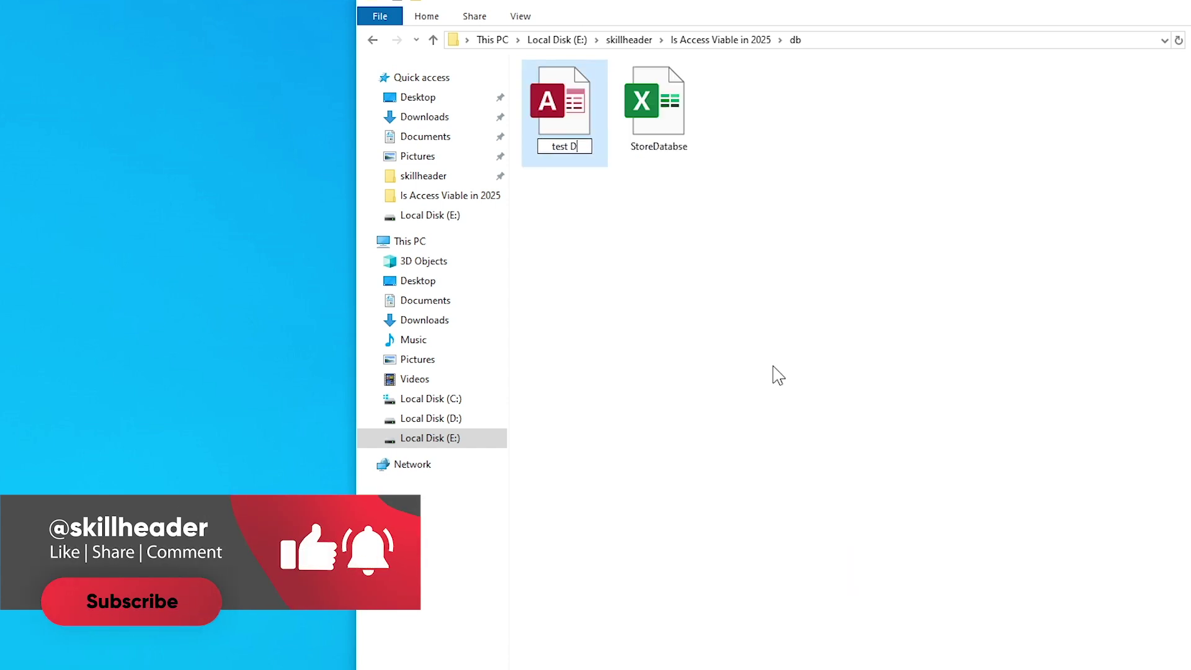
text(B)
key(Return)
key(Return)
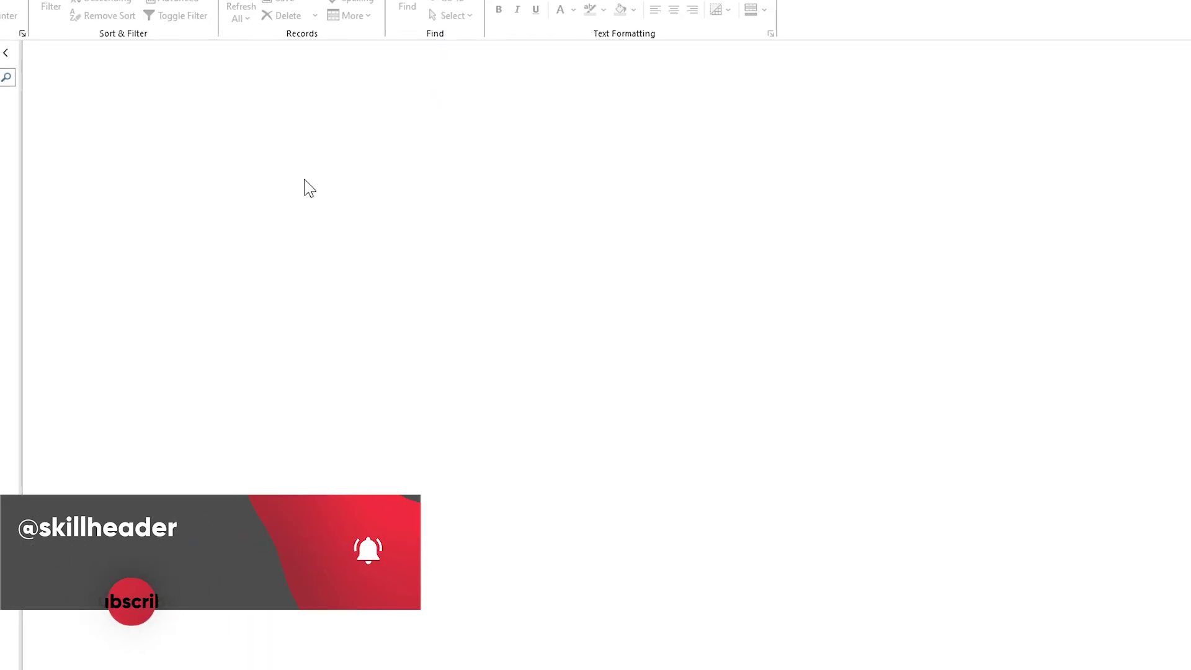
- Link the Orders worksheet of StoreDatabse.xlsx into test DB as a linked Excel table named Orders
click(139, 31)
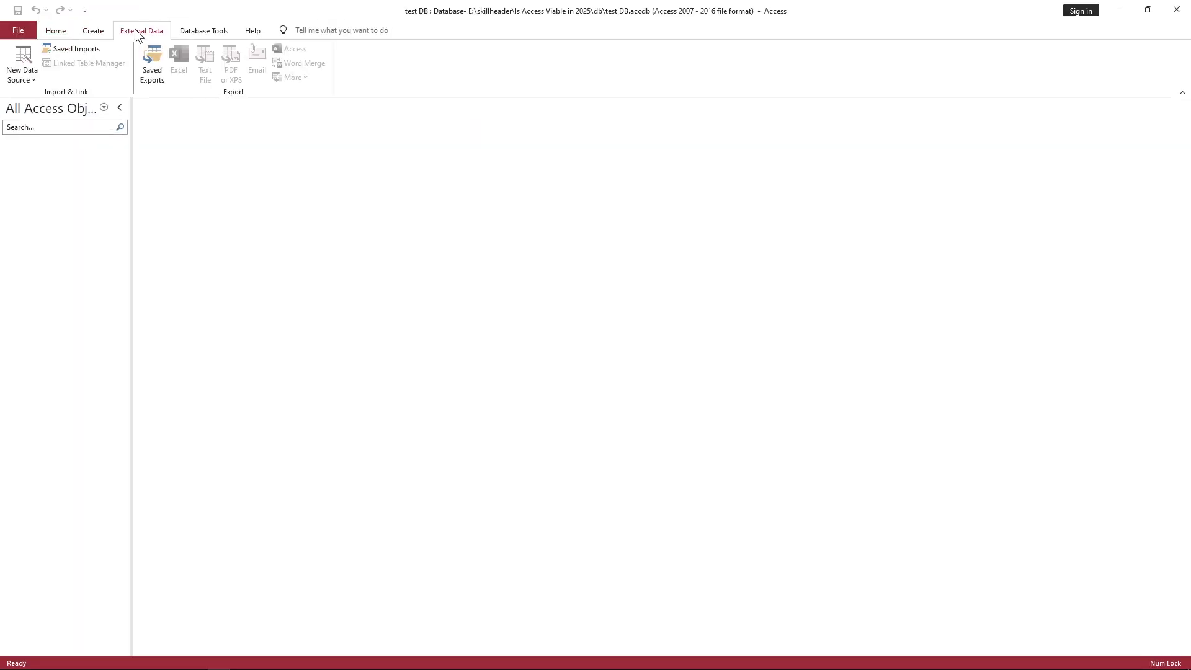
click(23, 68)
mouse_move(41, 99)
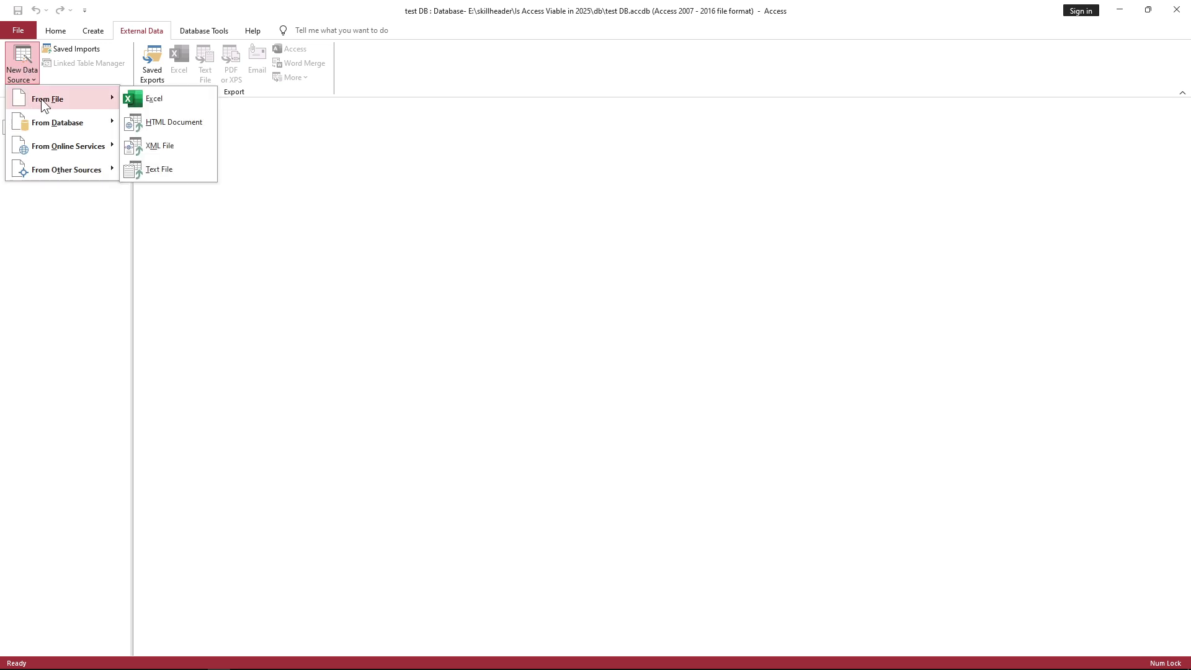
click(169, 98)
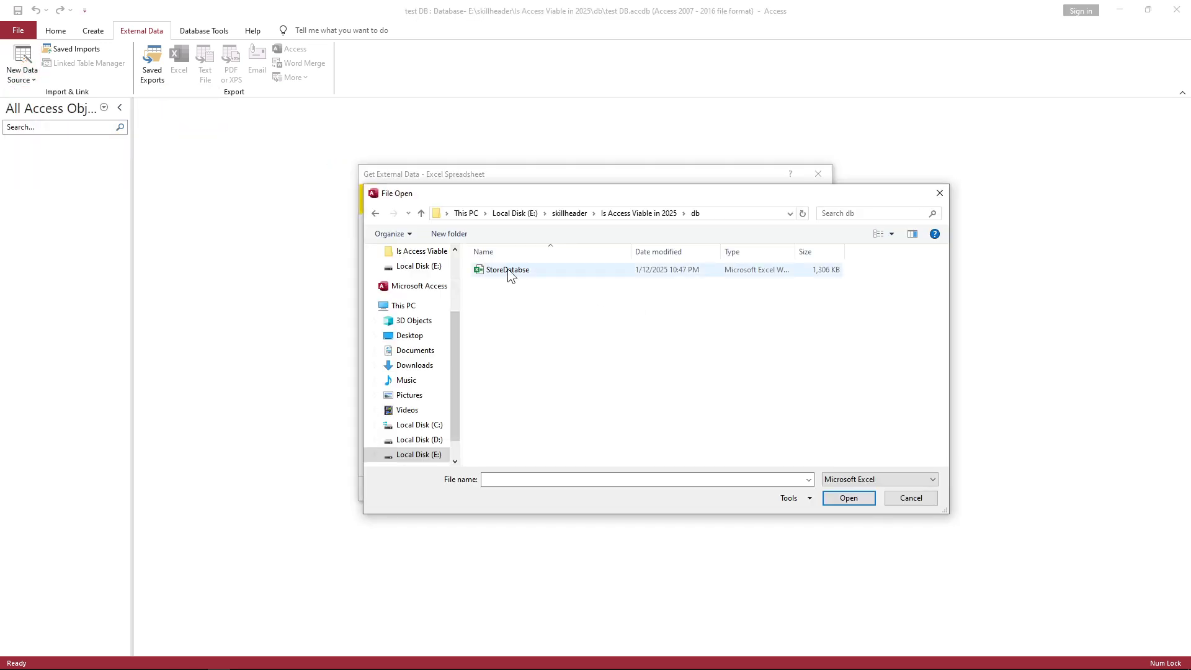
click(501, 271)
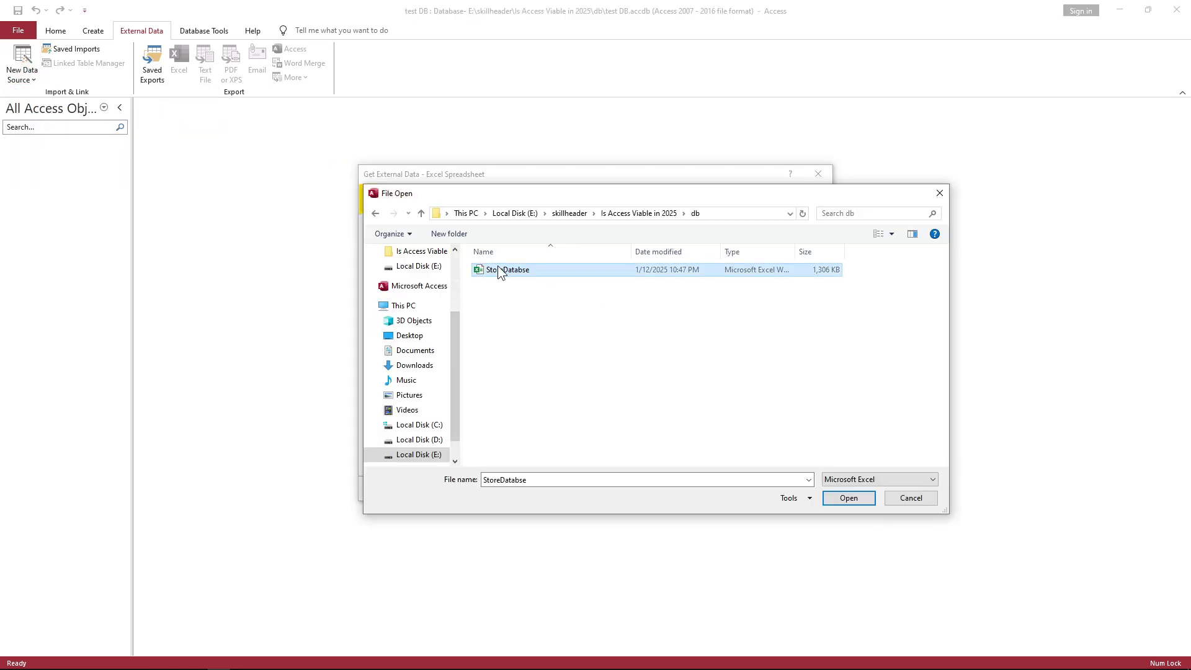
click(835, 499)
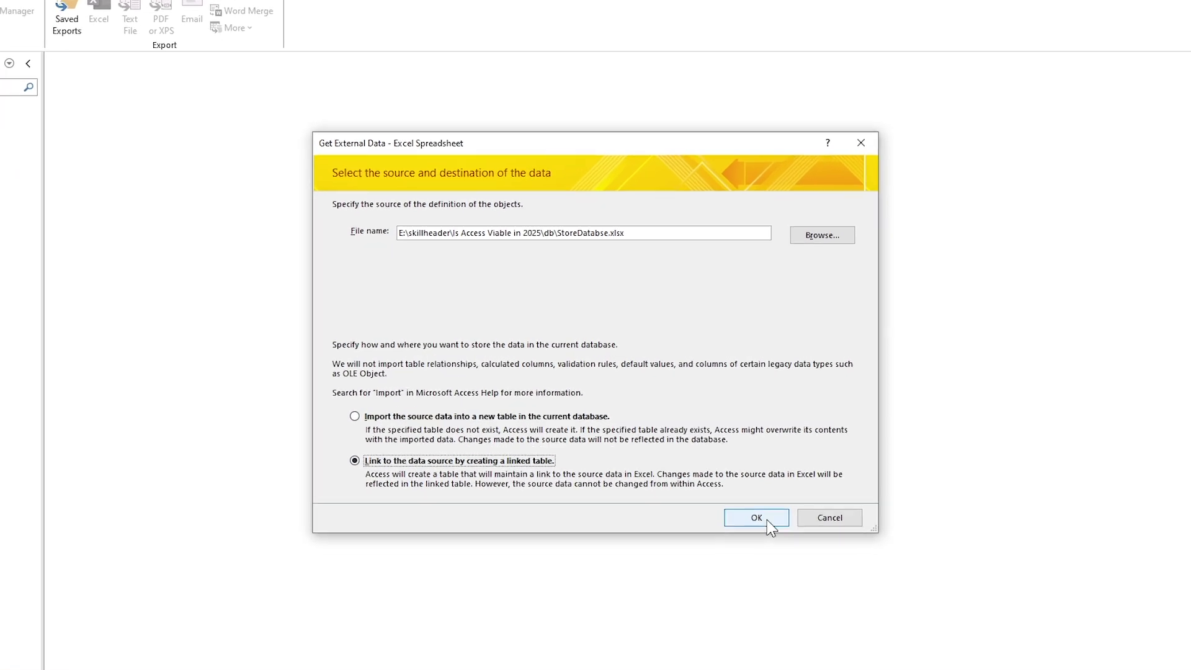
click(756, 518)
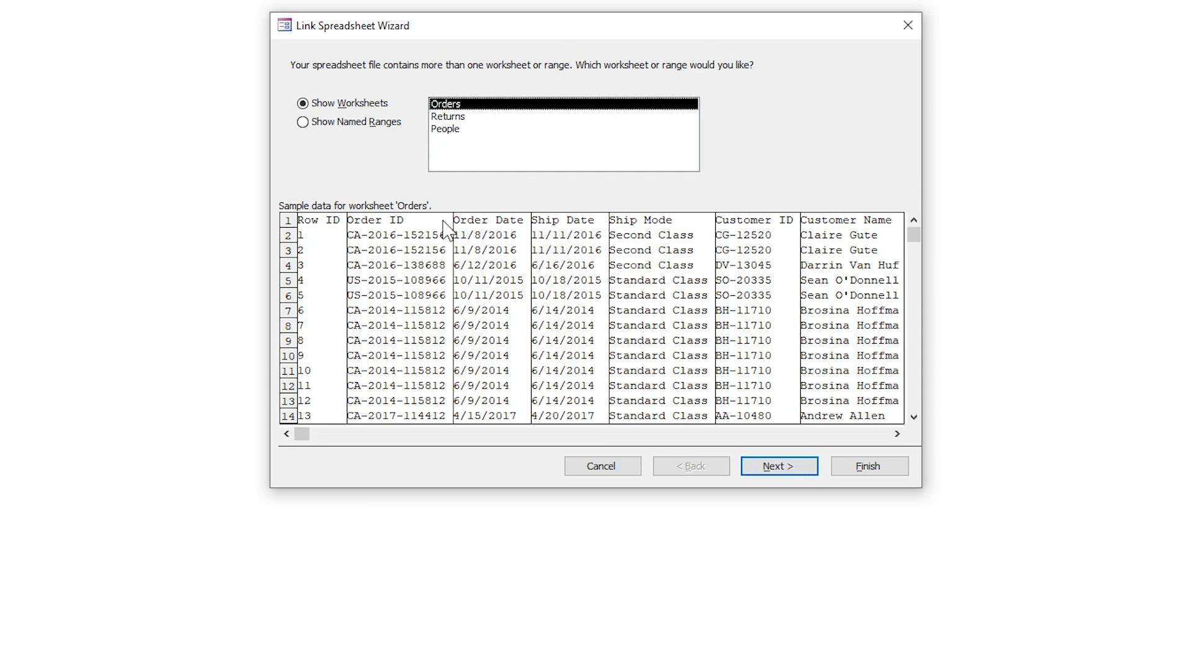
click(775, 468)
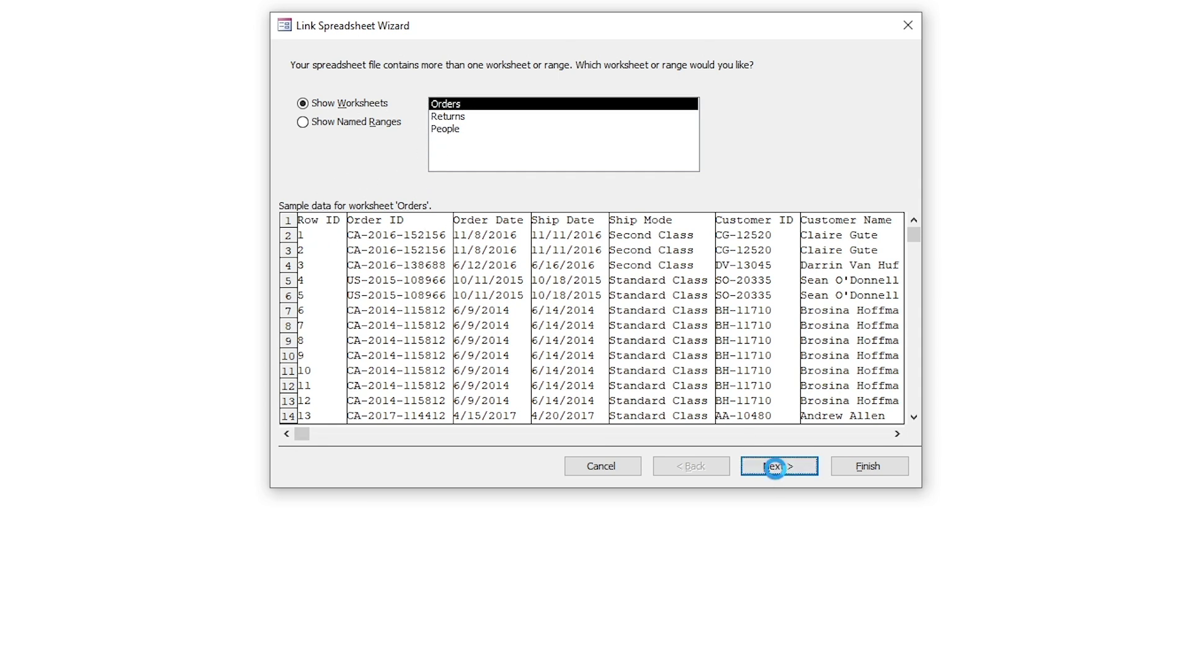
click(780, 469)
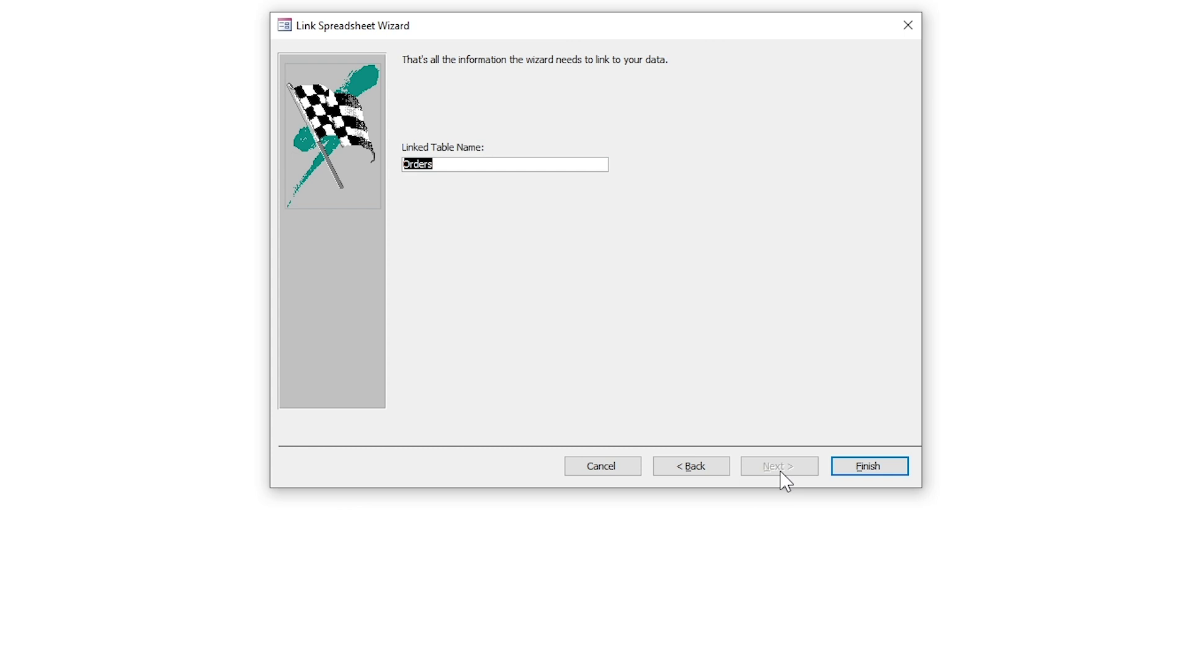
click(854, 470)
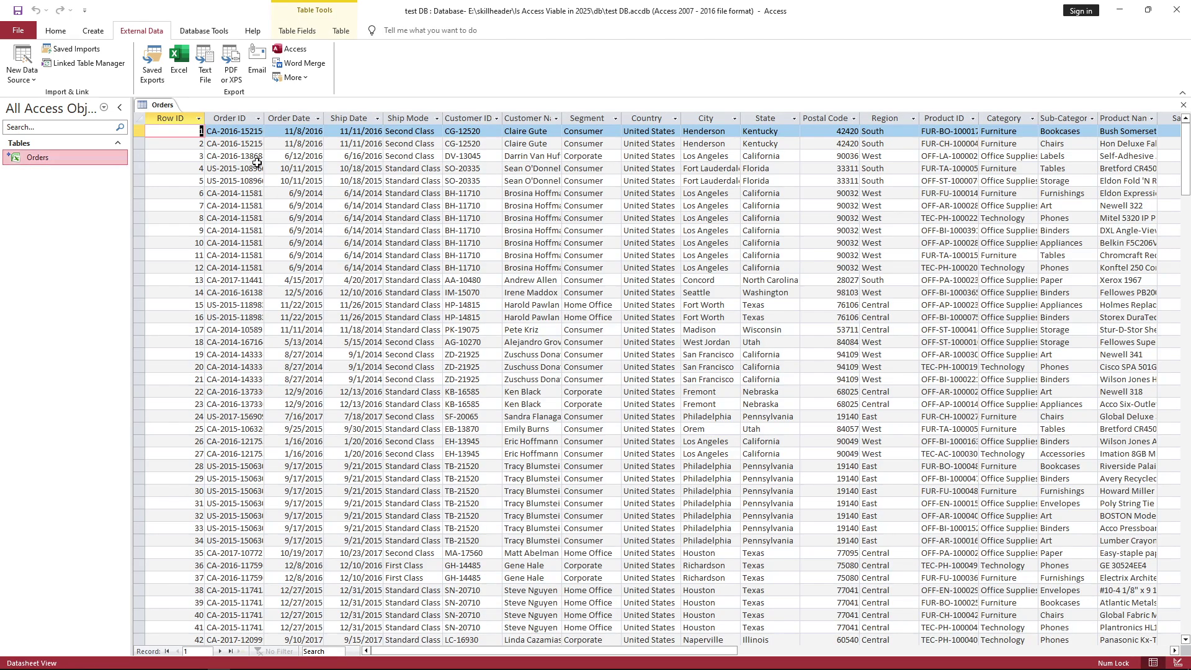
- Scroll through the 9994 linked Orders records, then close the Orders datasheet
click(465, 205)
scroll(545, 305, down, 9)
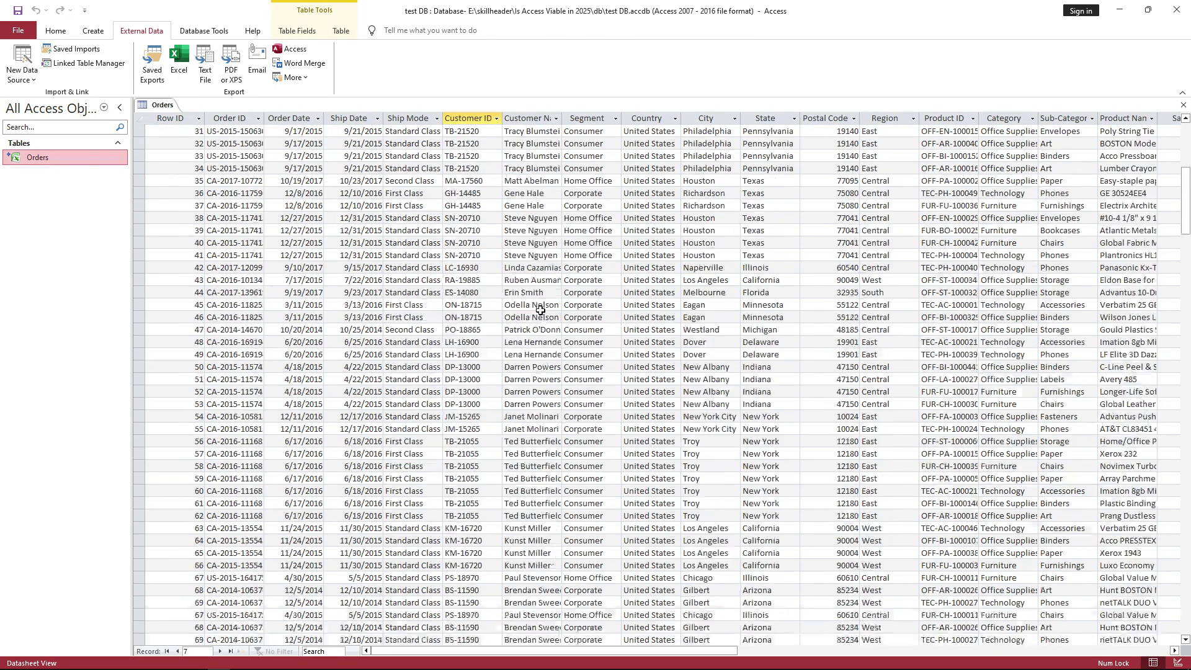
scroll(545, 306, up, 9)
right_click(160, 113)
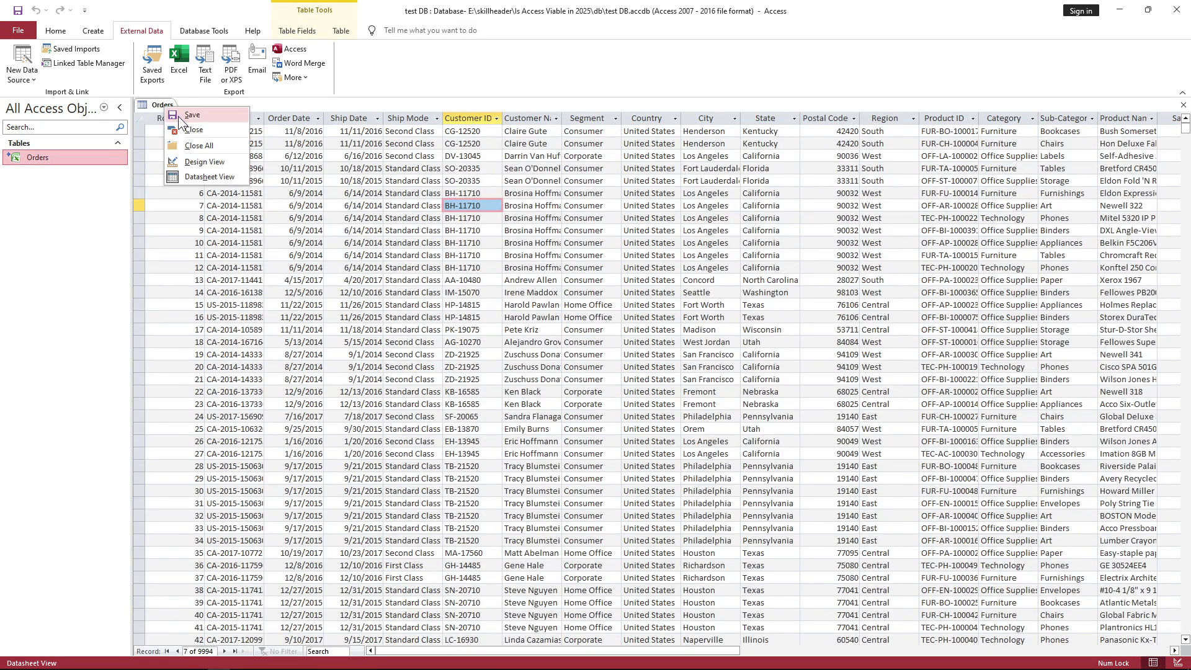
click(177, 136)
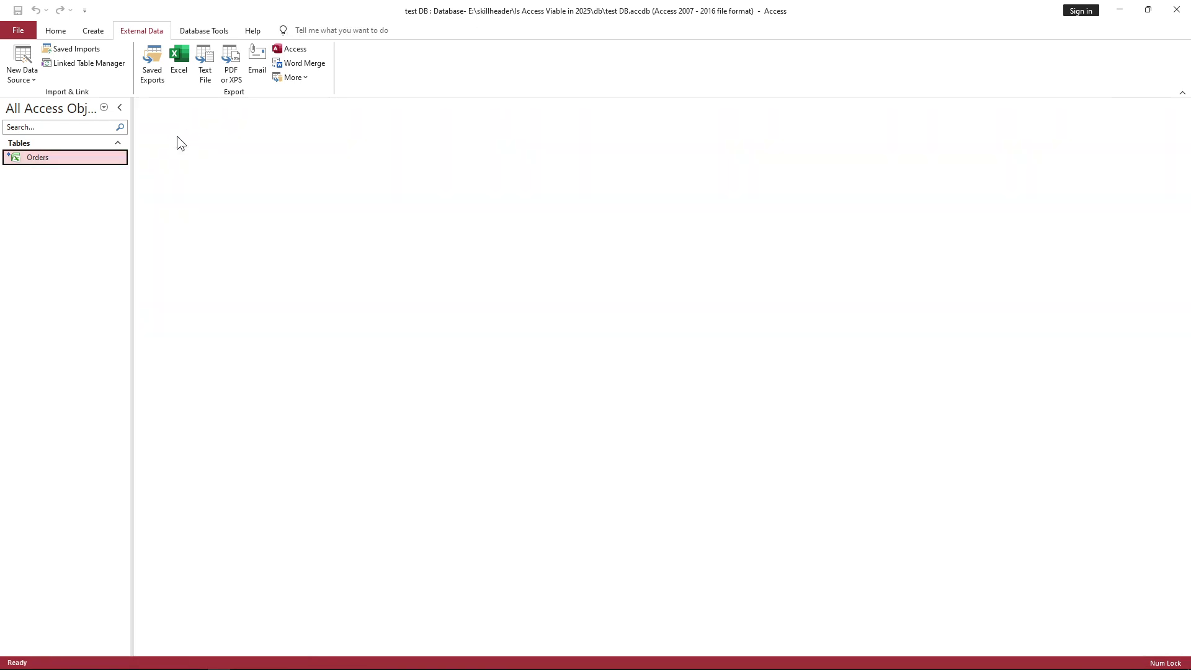
- Look over the New Data Source list and the Home and Database Tools commands
click(22, 66)
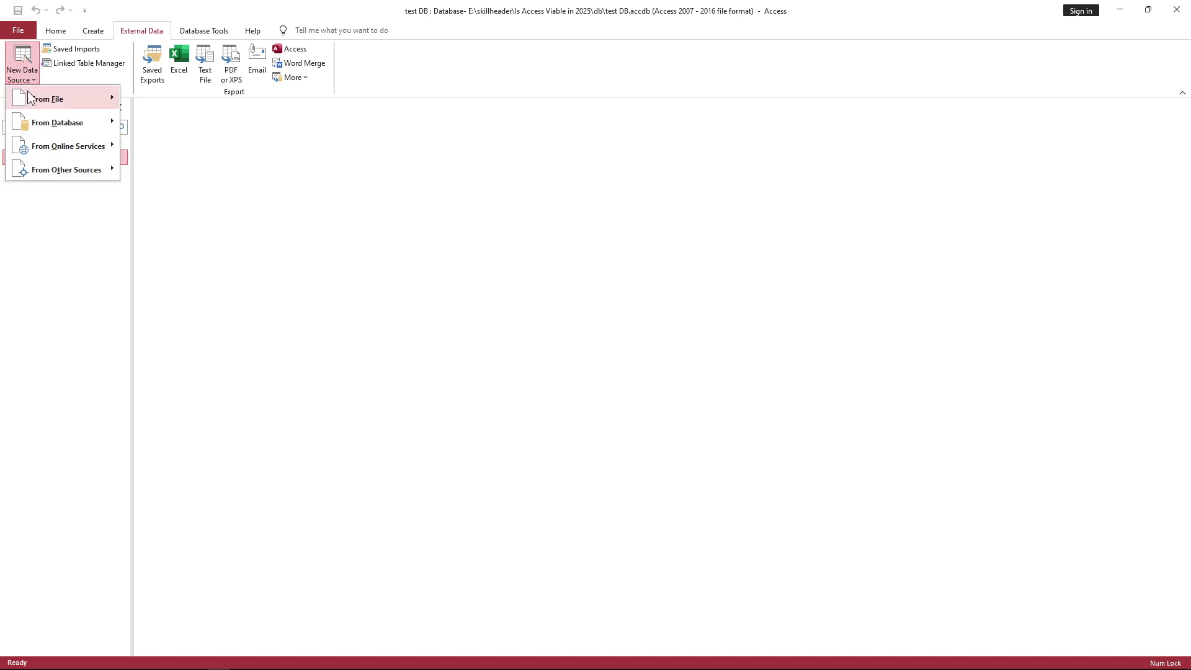
click(54, 32)
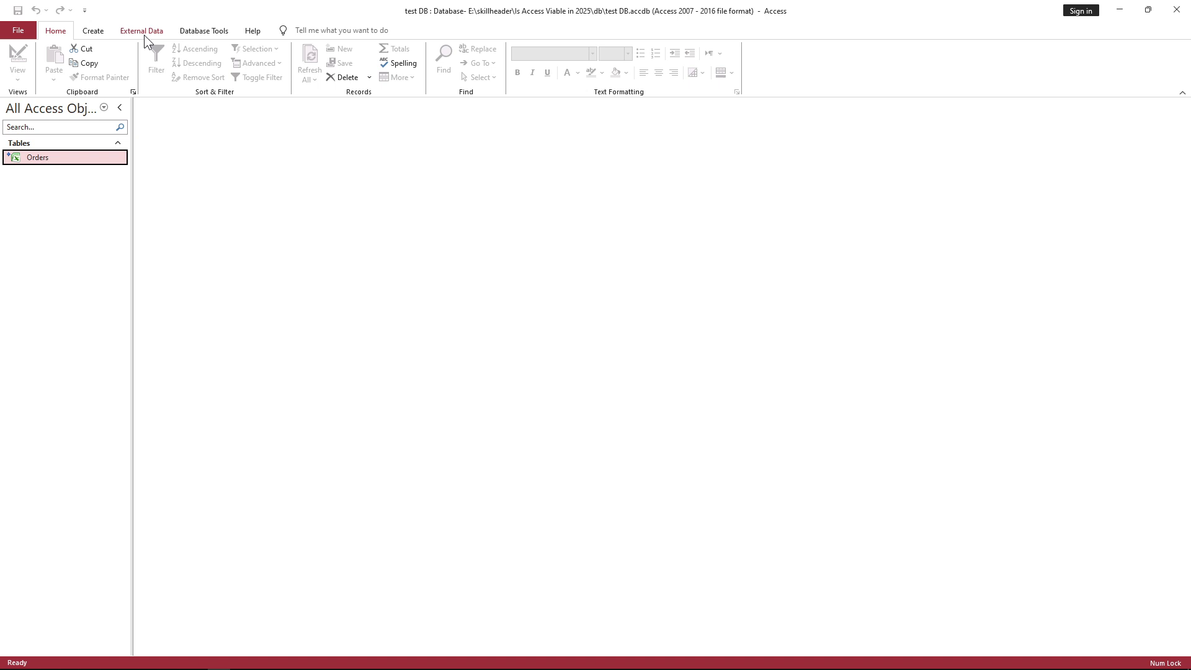
click(196, 33)
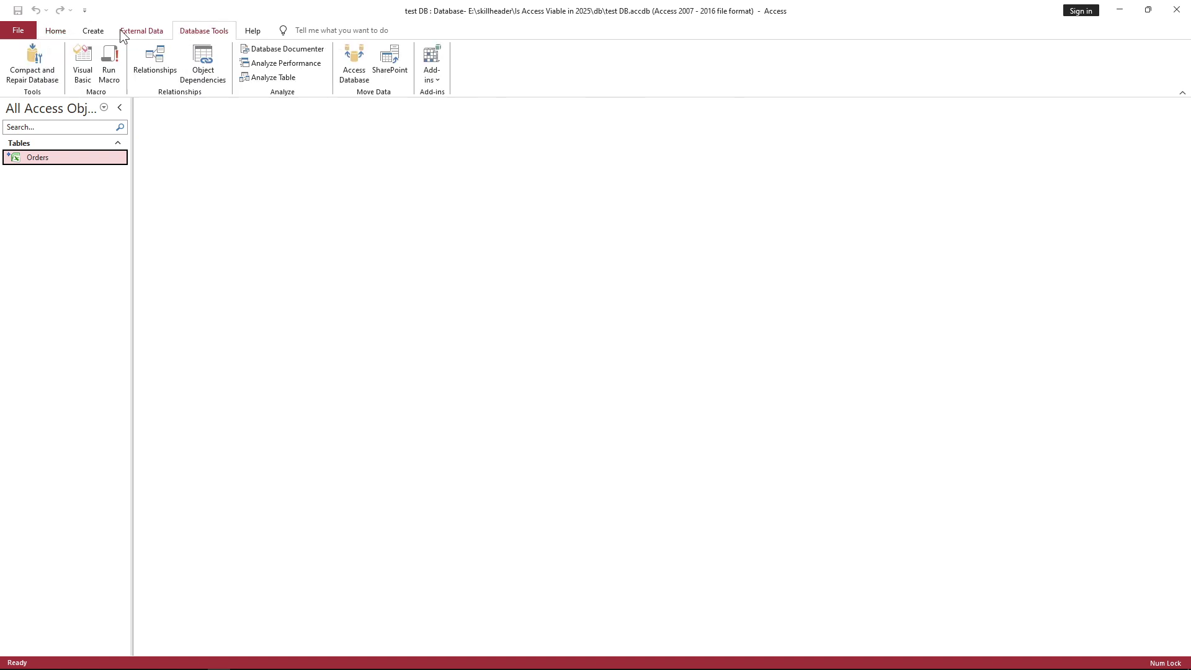
- Start a Simple Query Wizard from the Create tab
click(94, 30)
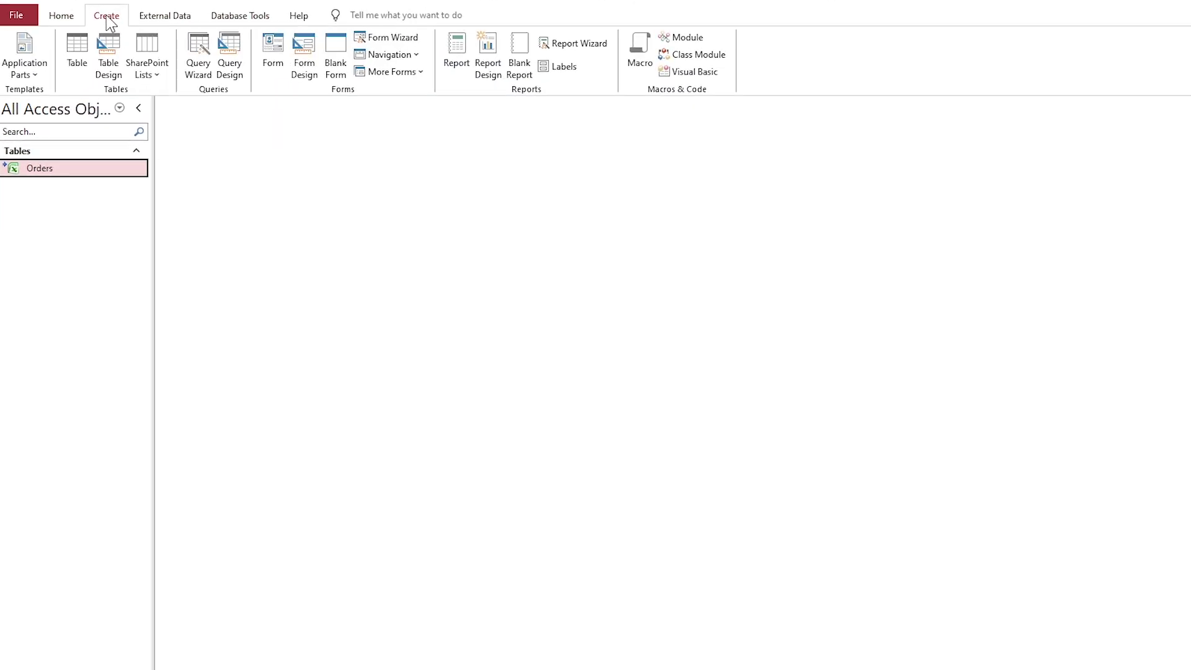
click(199, 62)
drag(698, 209, 415, 219)
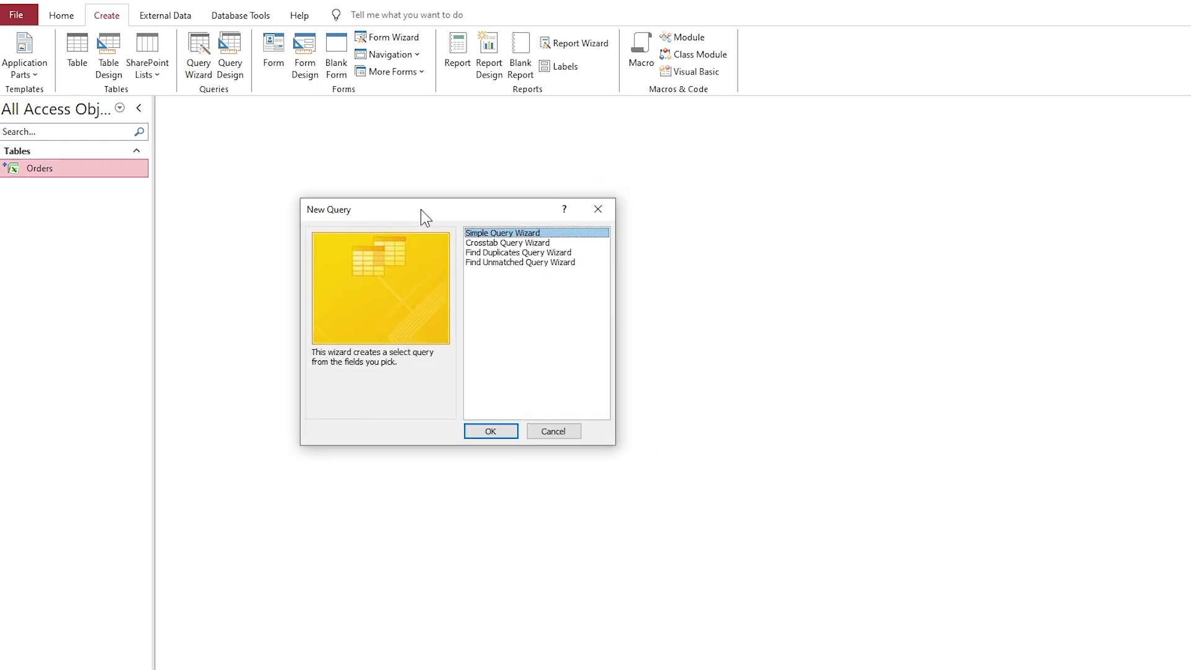
click(493, 436)
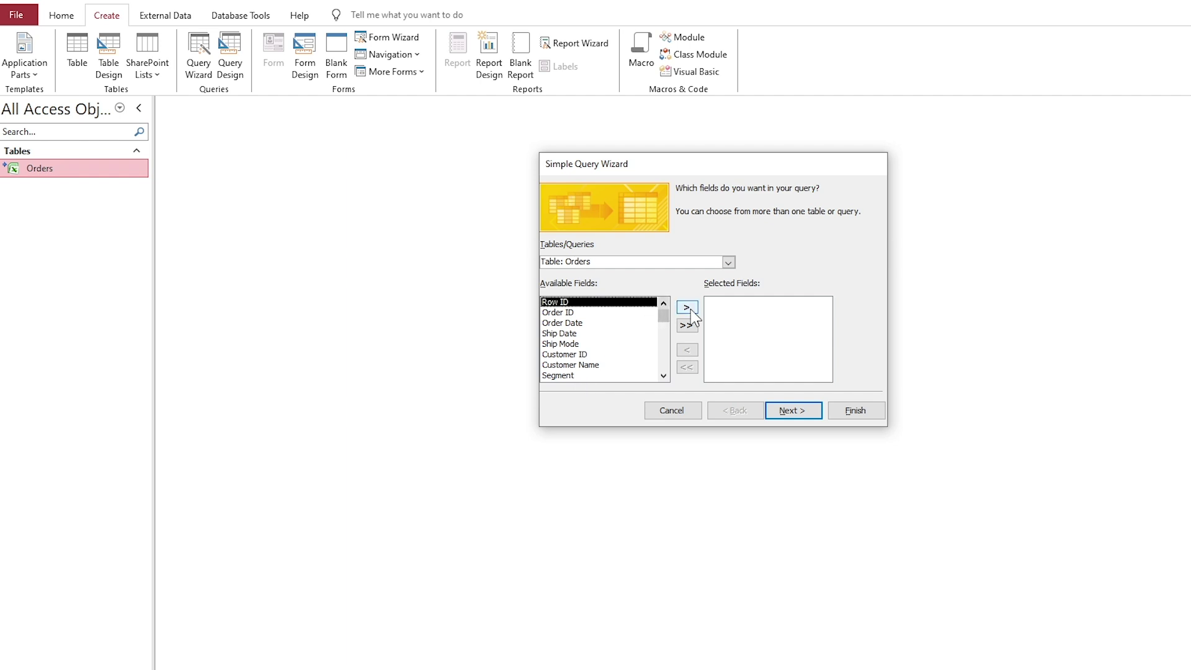
- Add Row ID, Order ID, Quantity, Discount and Profit from Orders and finish Orders Query
click(687, 307)
click(687, 308)
click(572, 374)
scroll(572, 372, down, 4)
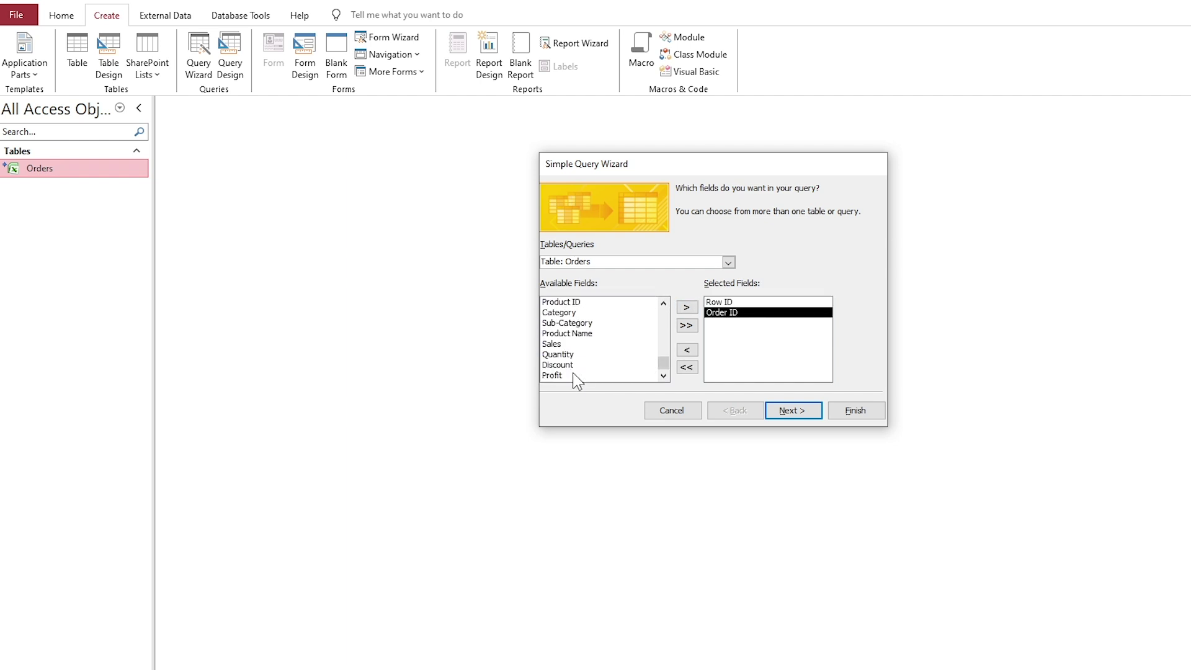
click(572, 357)
click(687, 307)
click(687, 307)
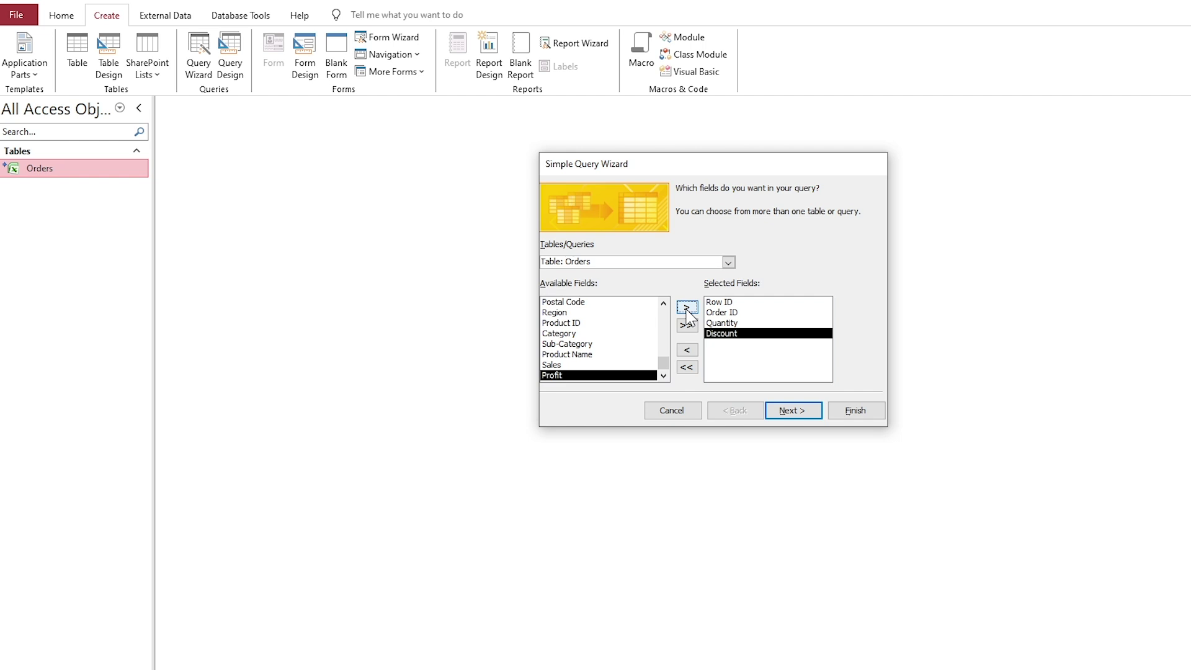
click(686, 307)
click(795, 414)
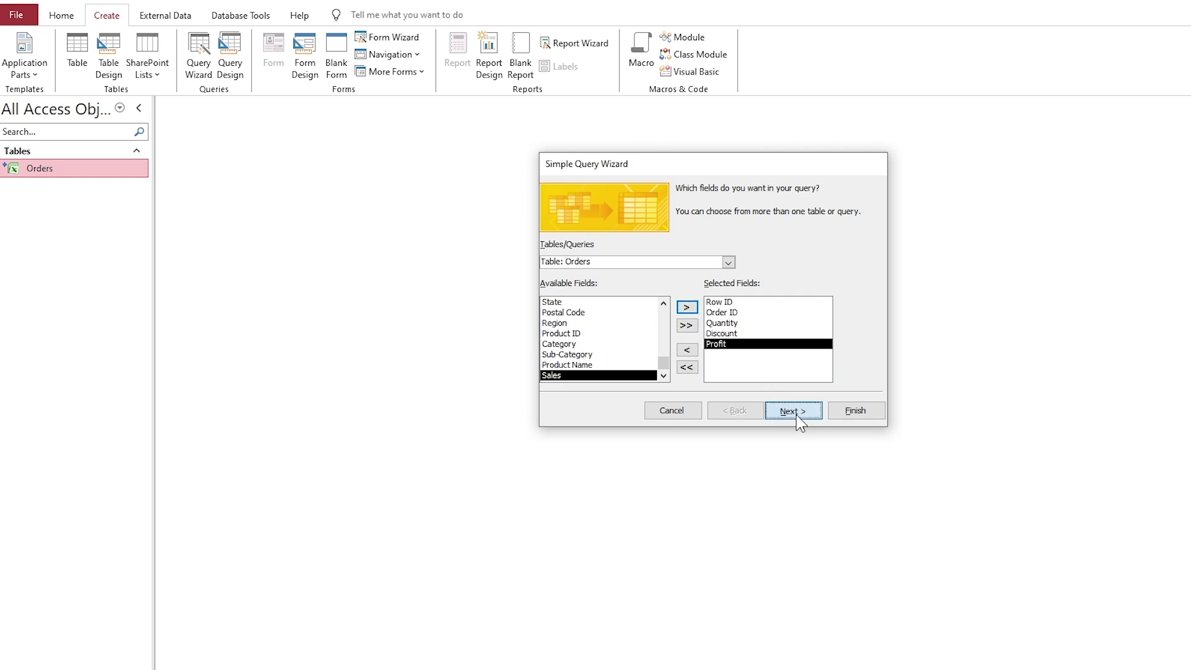
click(795, 414)
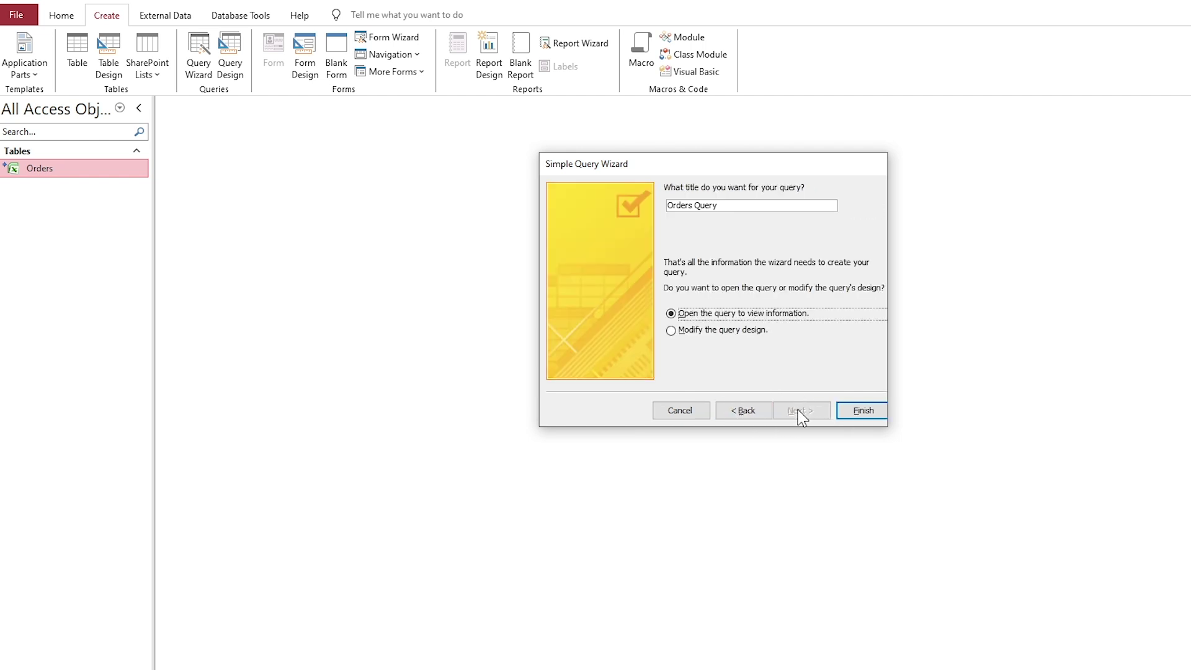
click(861, 410)
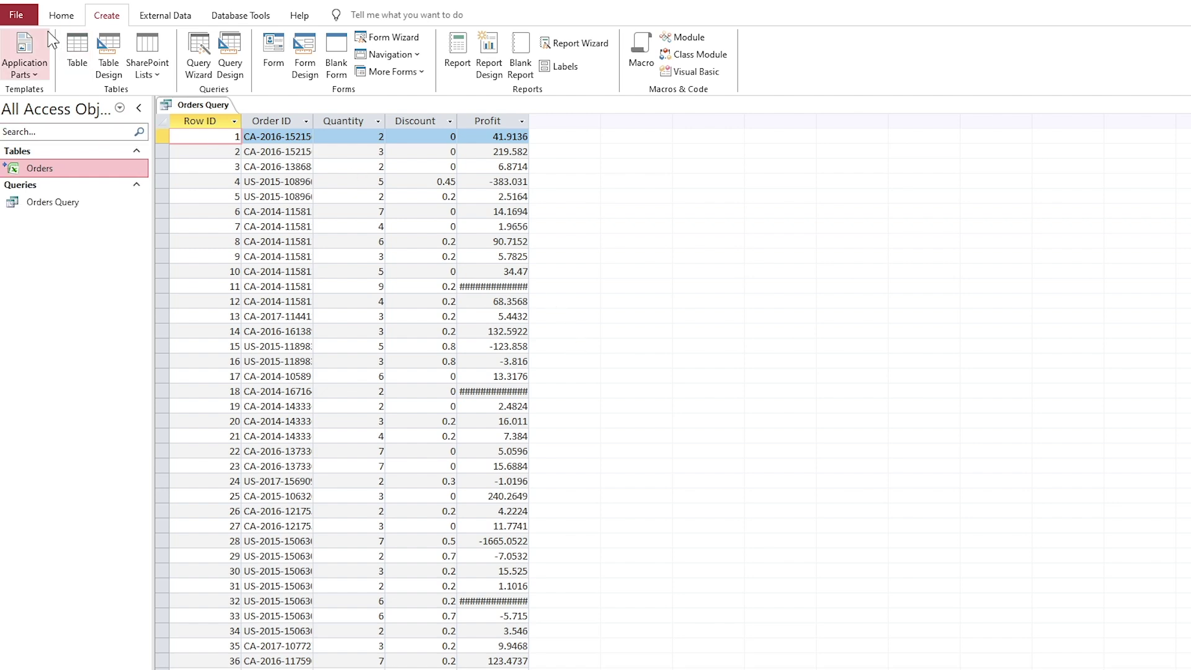
- In Design View, use the Expression Builder to add the field IIf([Profit]<0,"Loss","Profit")
click(61, 15)
click(14, 50)
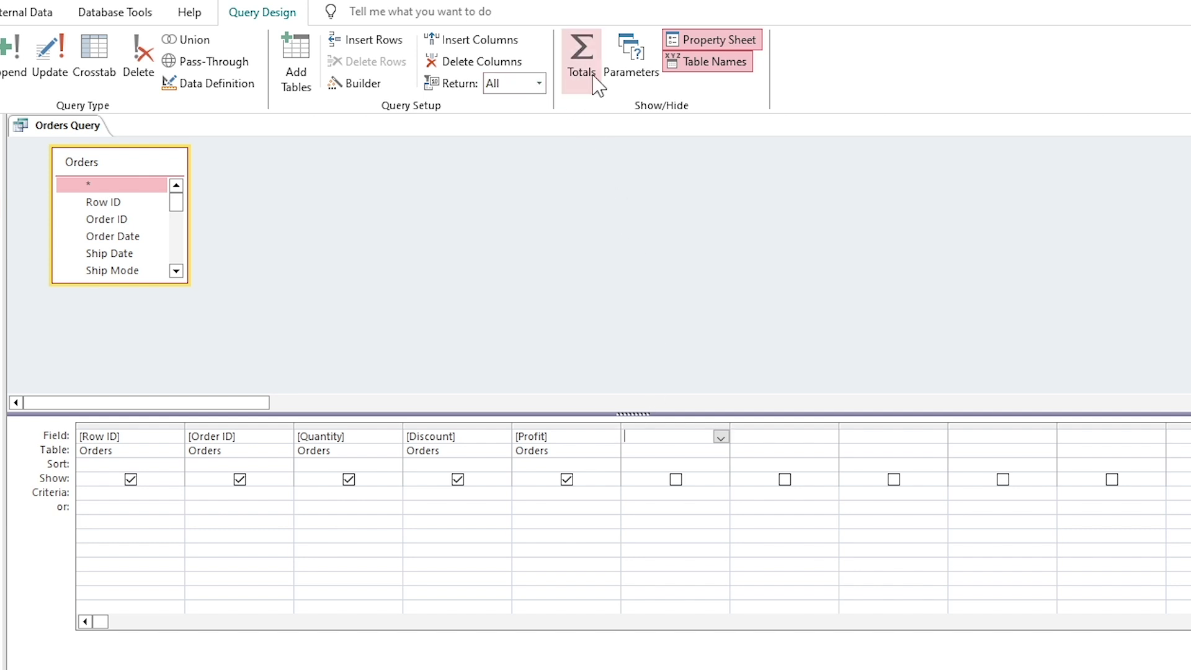
click(355, 86)
drag(567, 192, 832, 201)
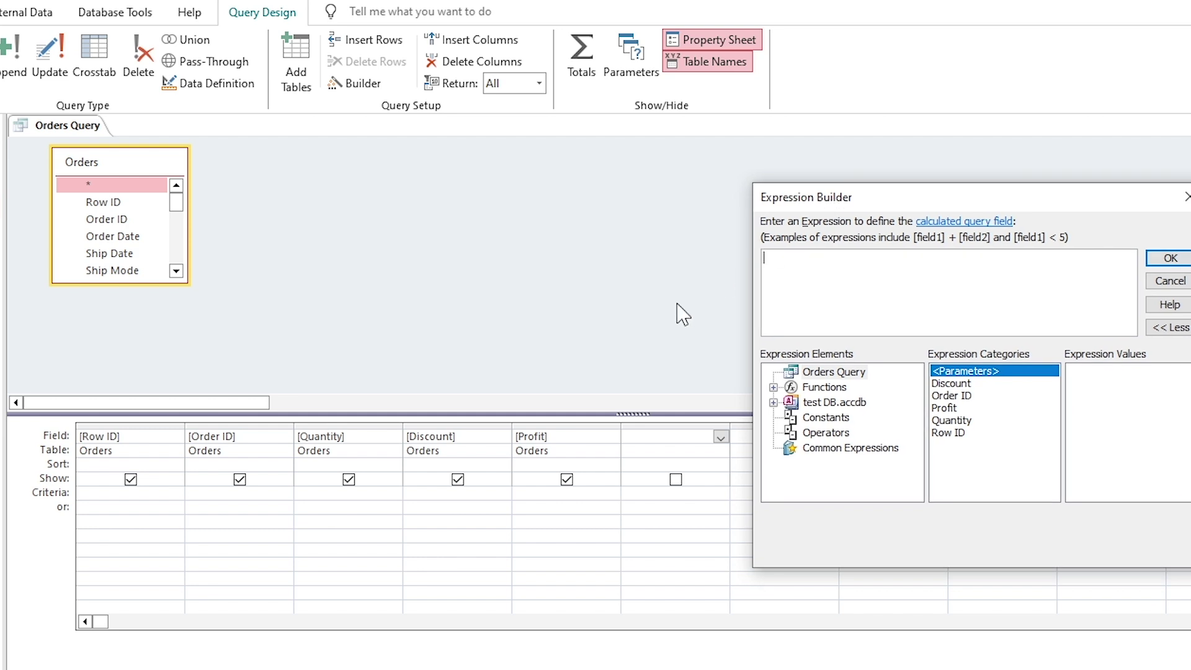
text(iif()
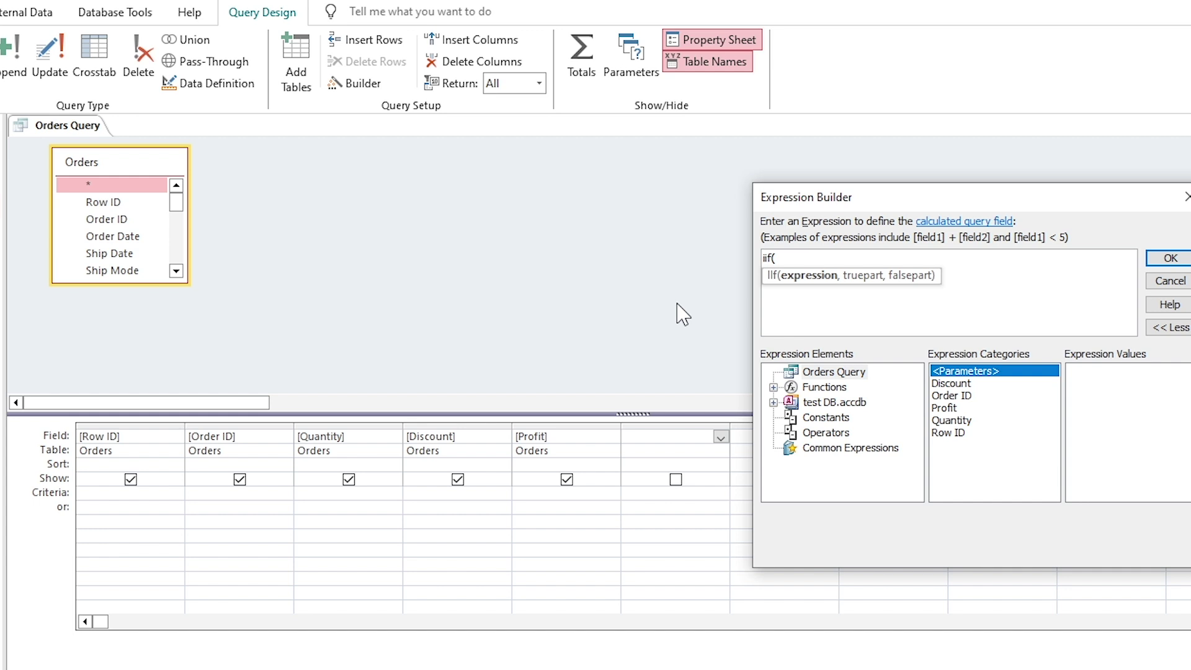
text([Profit]<0,")
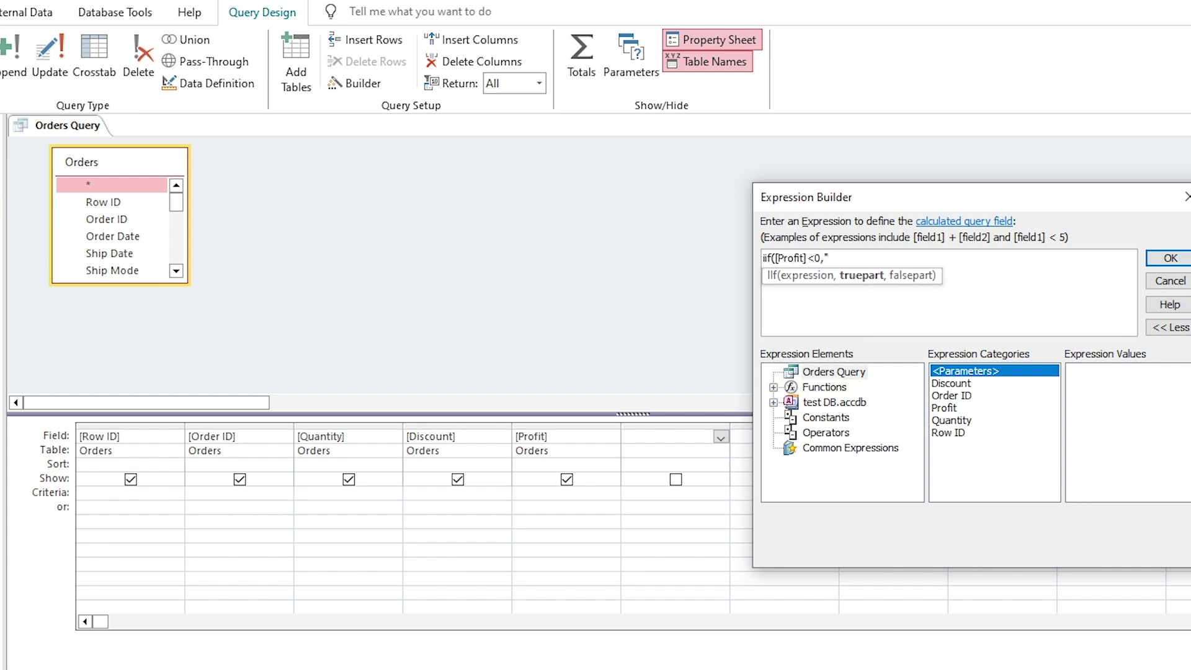
text(Loss","Pr)
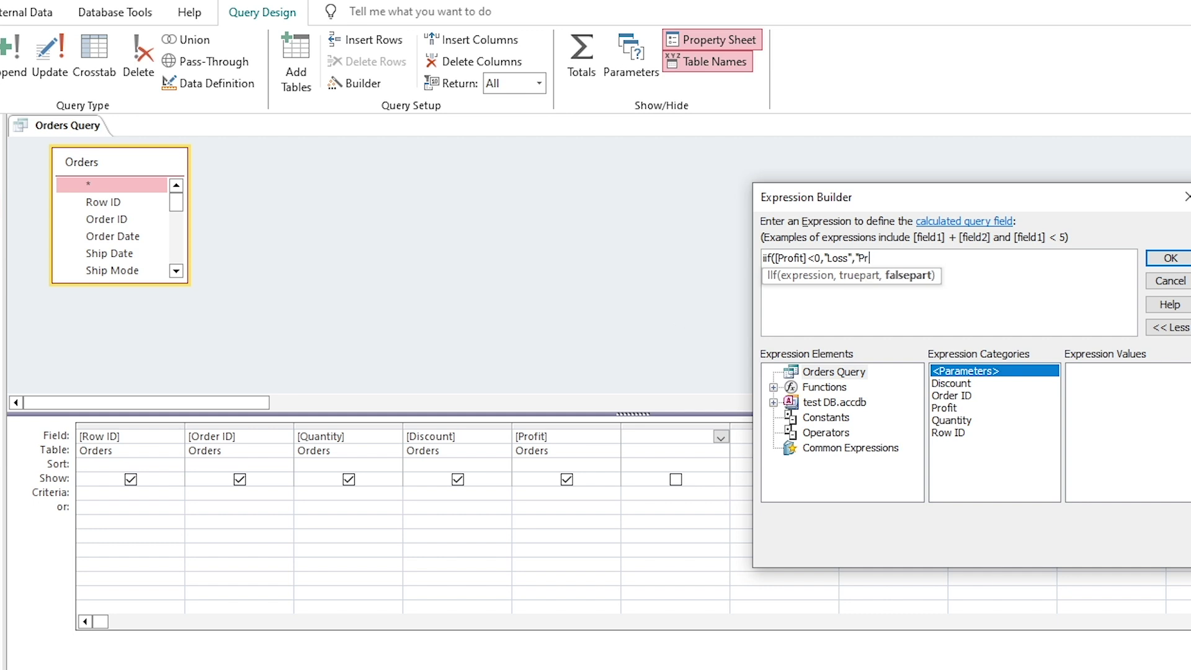
text(ofit"))
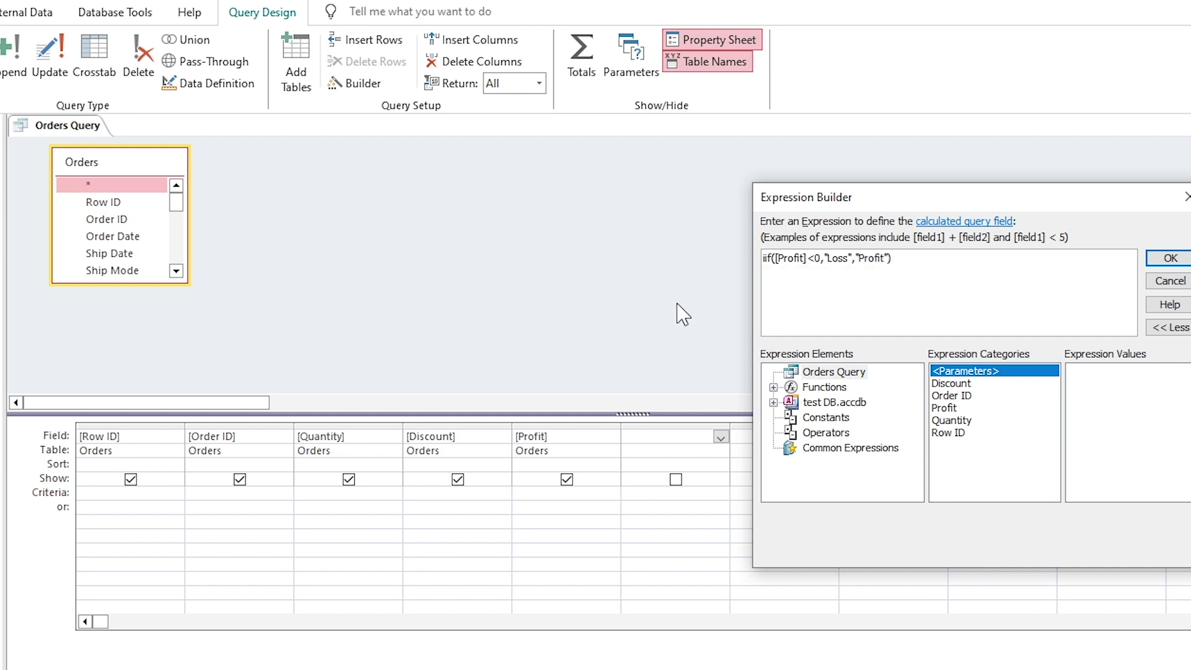
click(1169, 258)
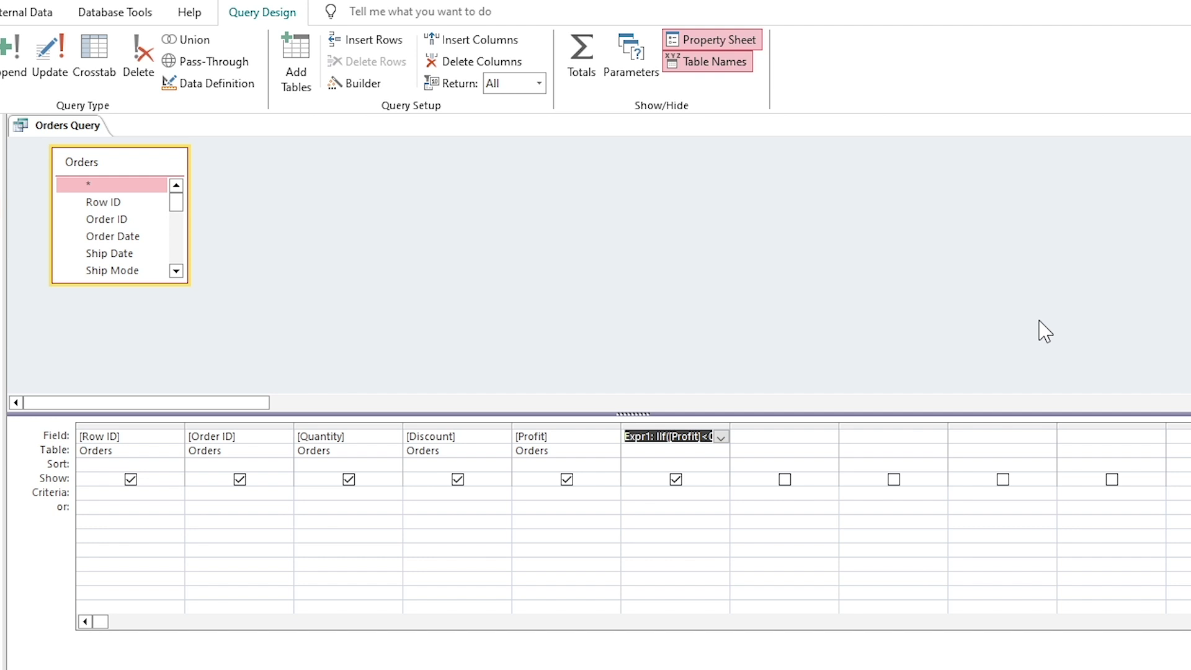
- Rename the calculated field Expr1 to Remarks
click(782, 434)
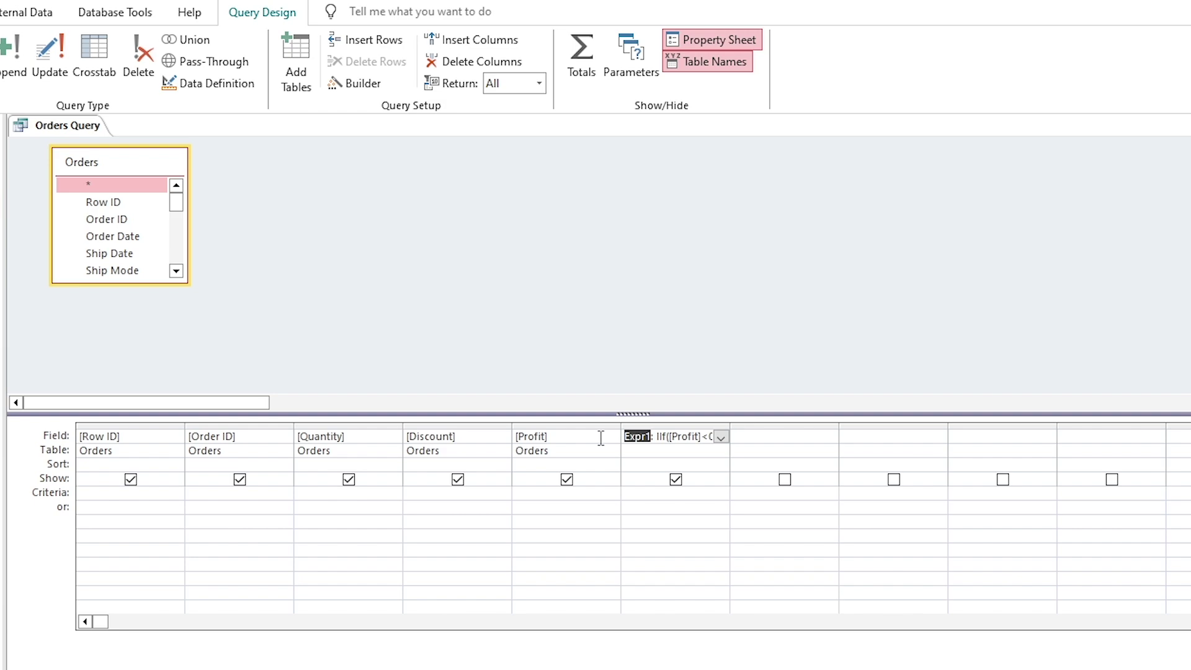
text(Remarks)
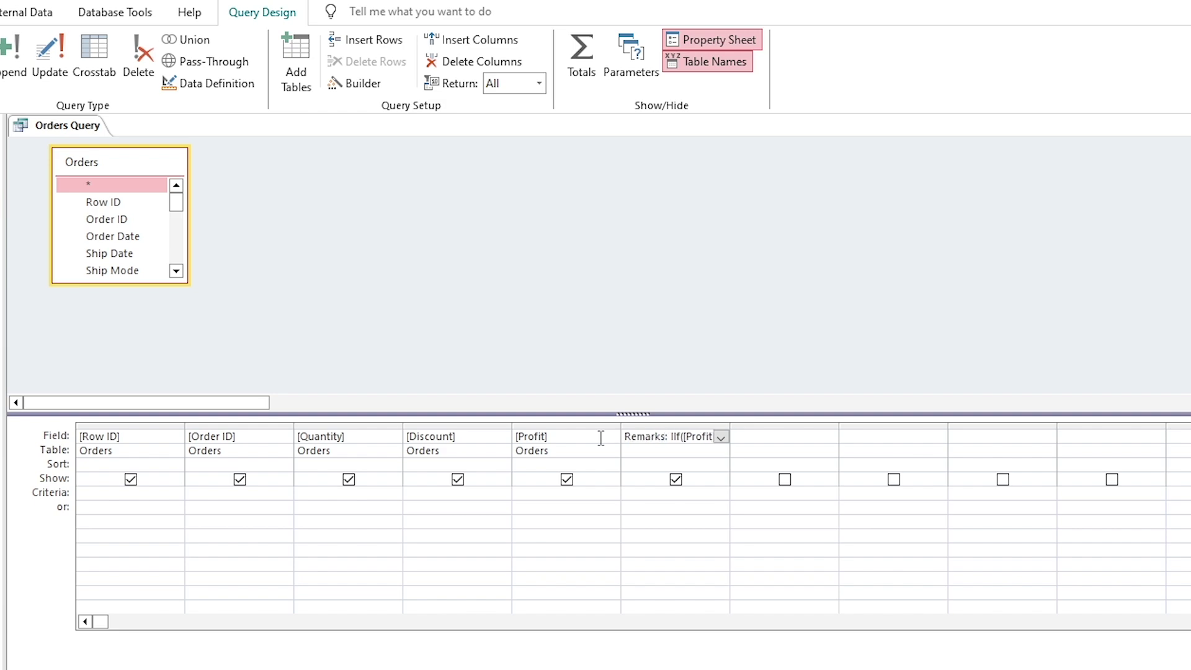
click(771, 438)
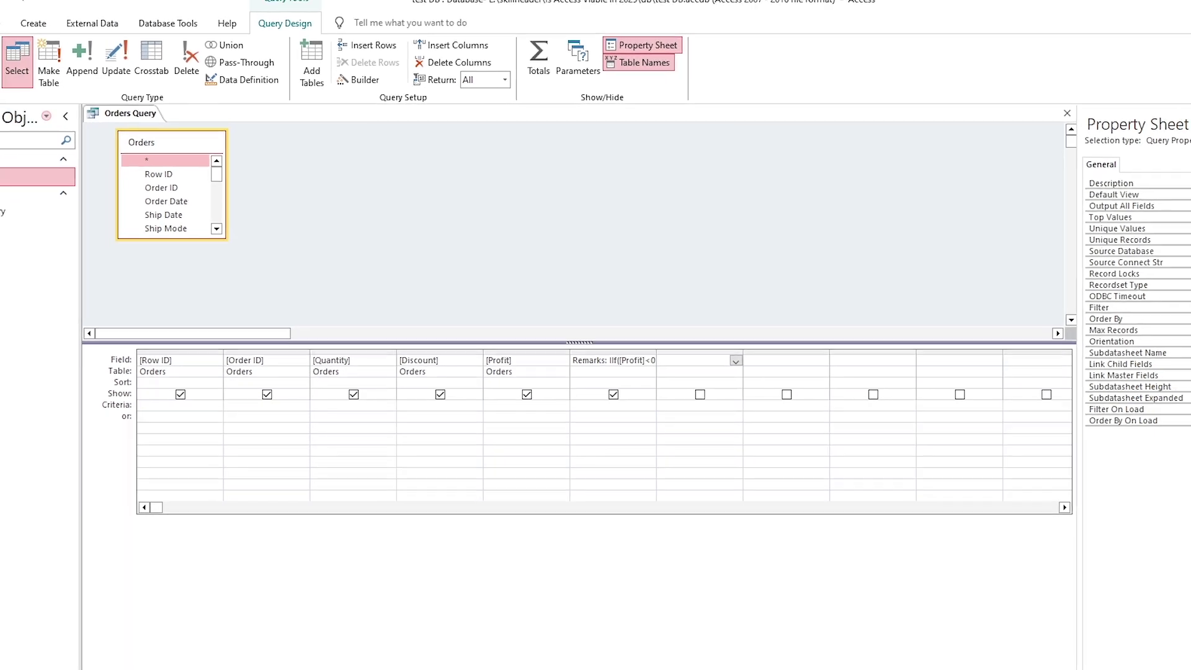
- Run the query, autofit the Profit column, and check the Loss/Profit remarks on several rows
click(41, 61)
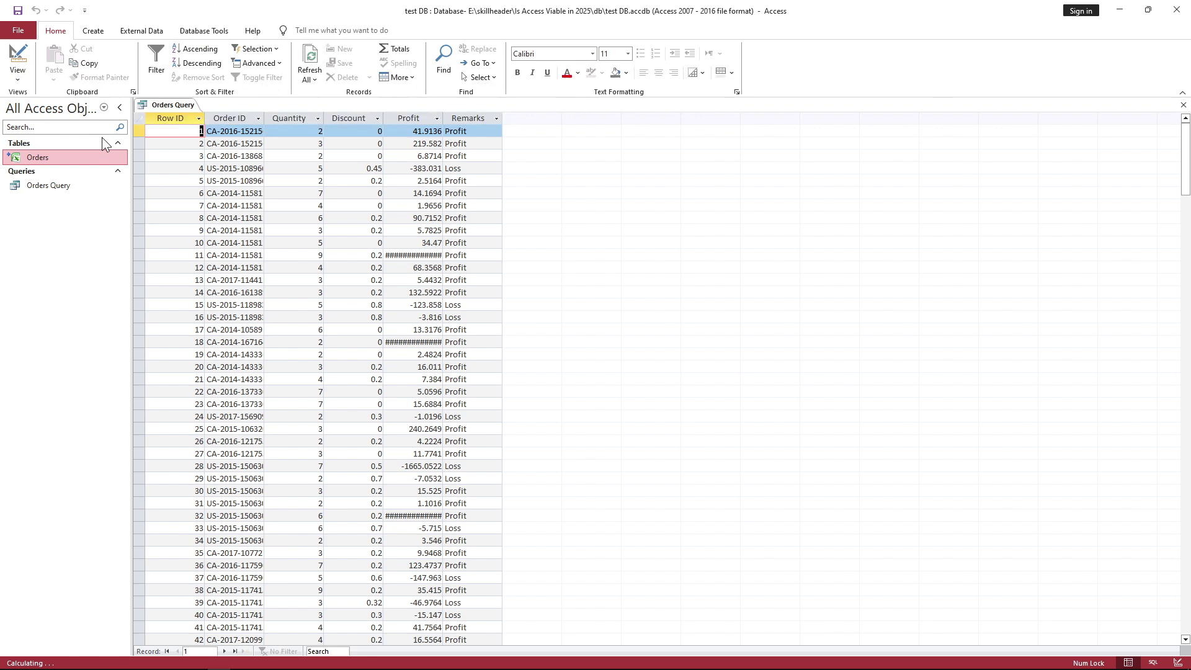
key(End)
key(Down)
key(Down)
key(Down)
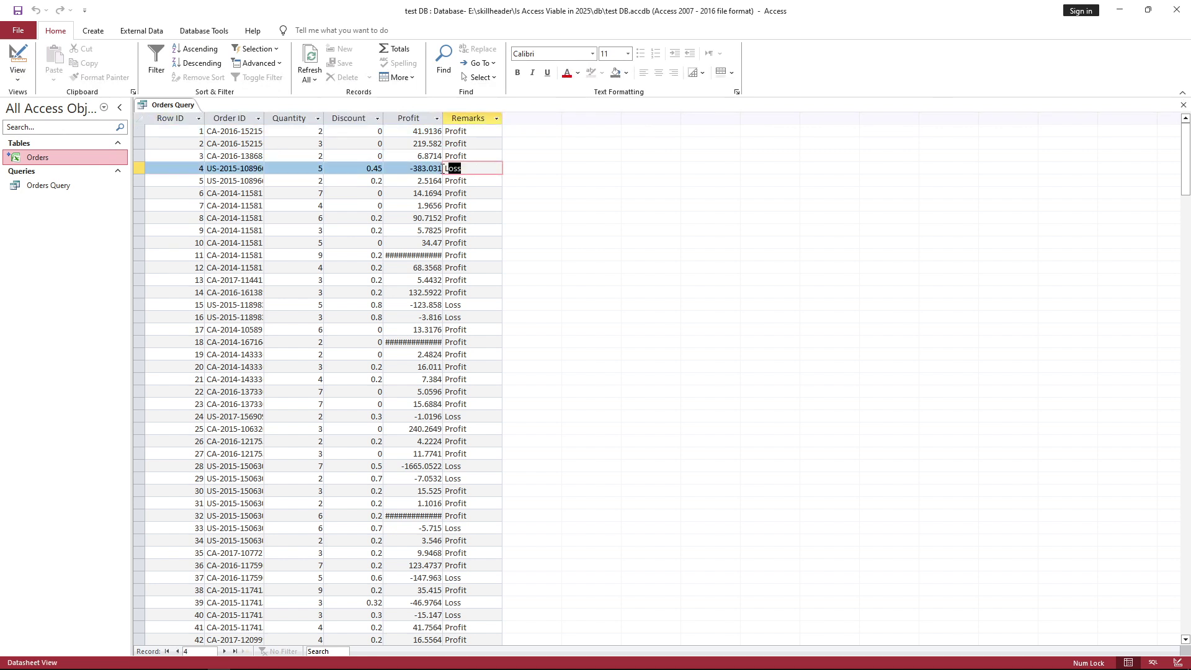
double_click(443, 118)
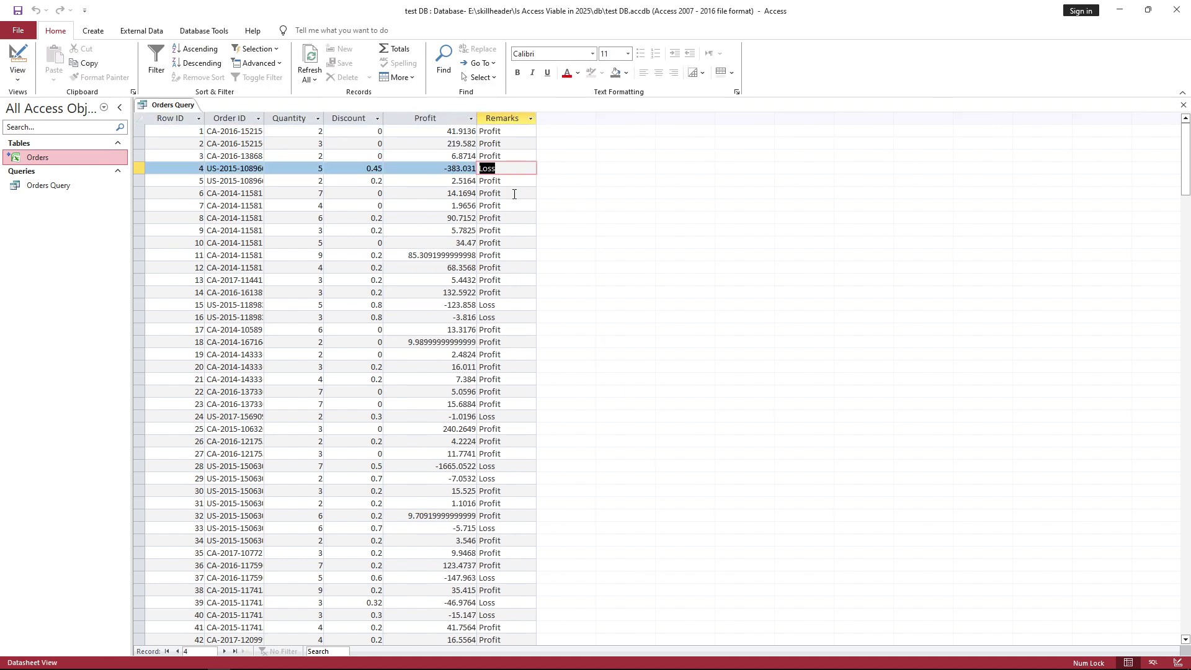
click(518, 205)
double_click(506, 252)
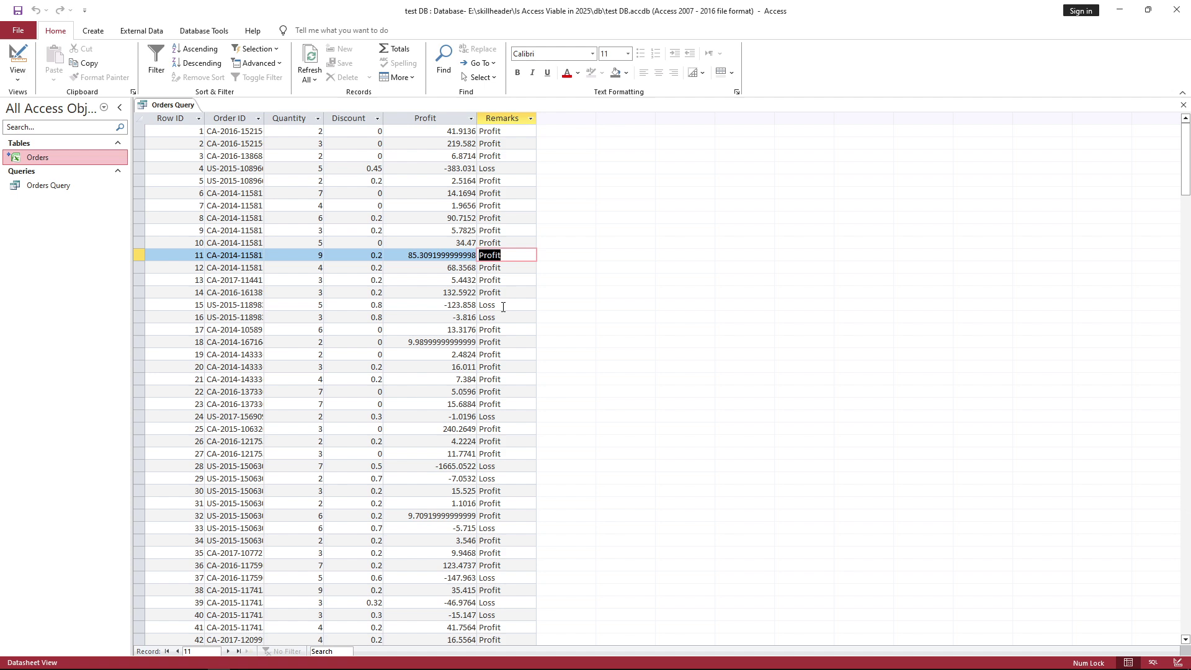
double_click(504, 306)
key(Down)
scroll(503, 329, down, 11)
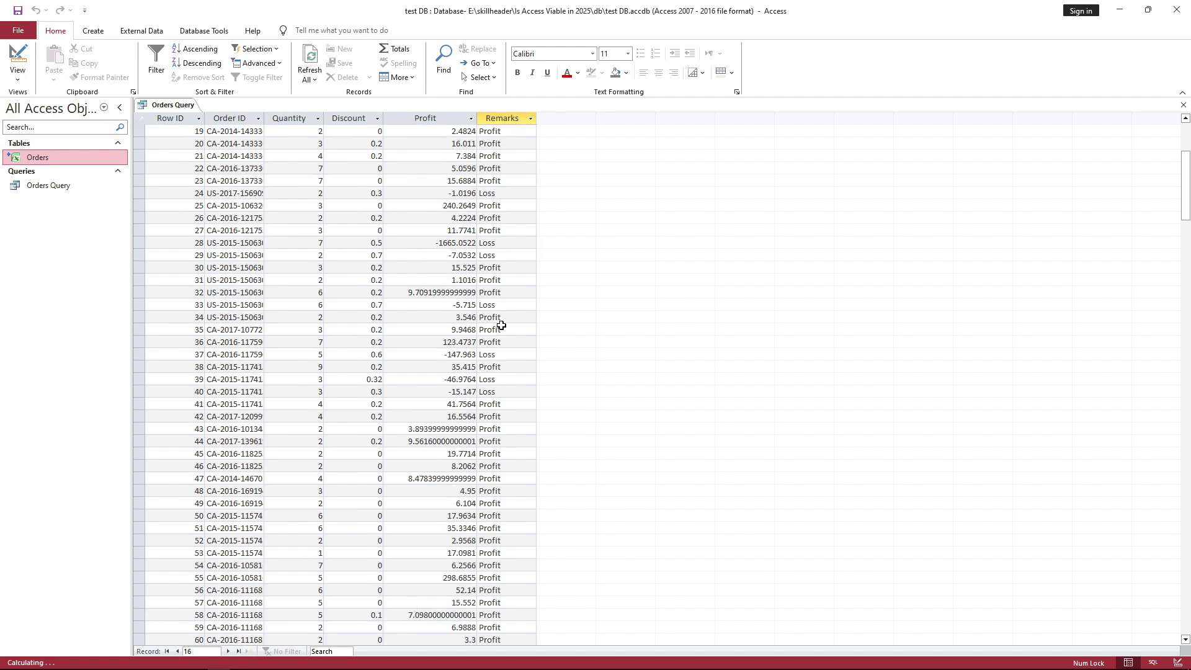
scroll(504, 329, up, 11)
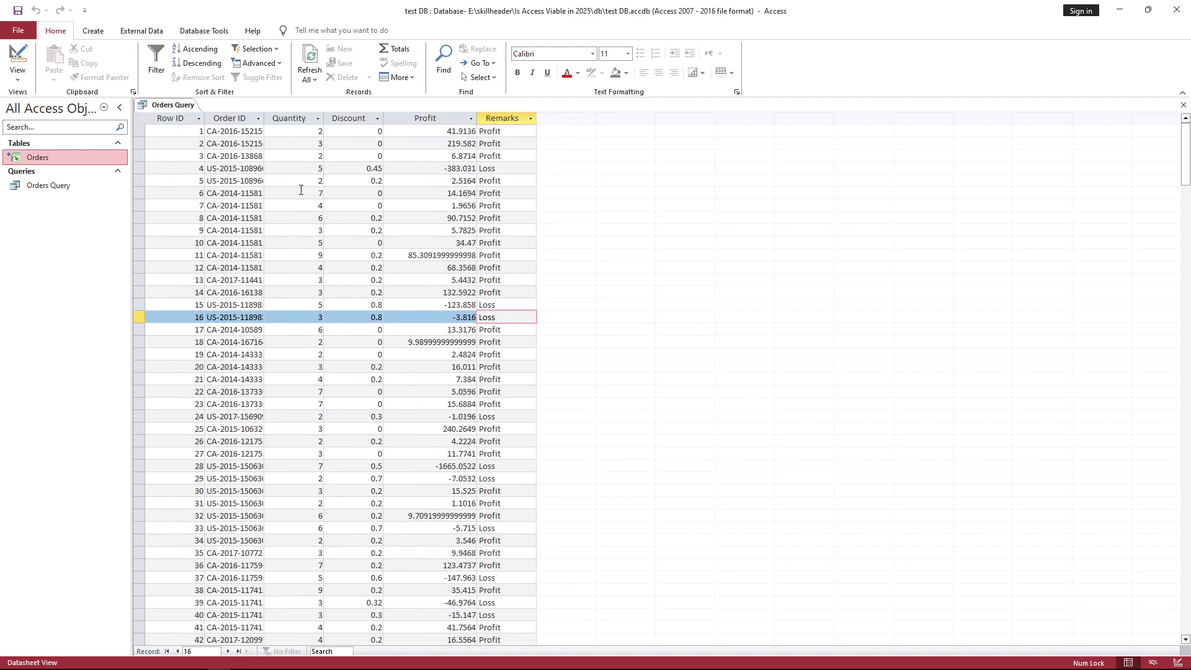
click(249, 158)
- Export Orders Query to Excel as Orders Query.xlsx in db, keeping formatting and layout
click(121, 32)
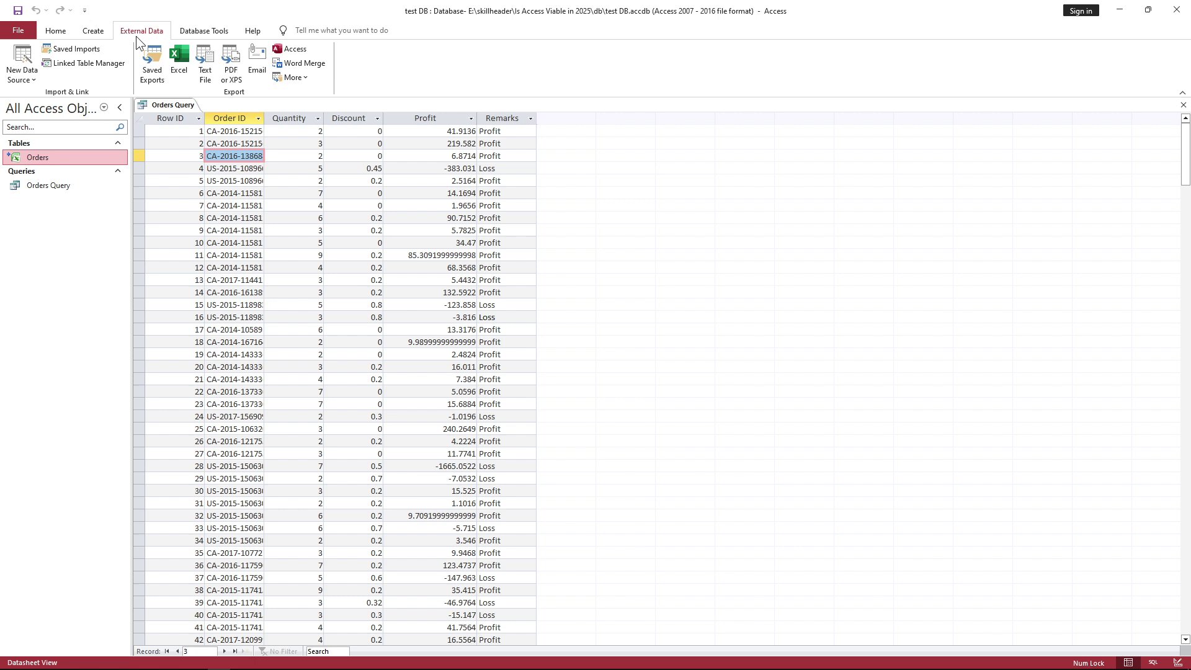
click(205, 31)
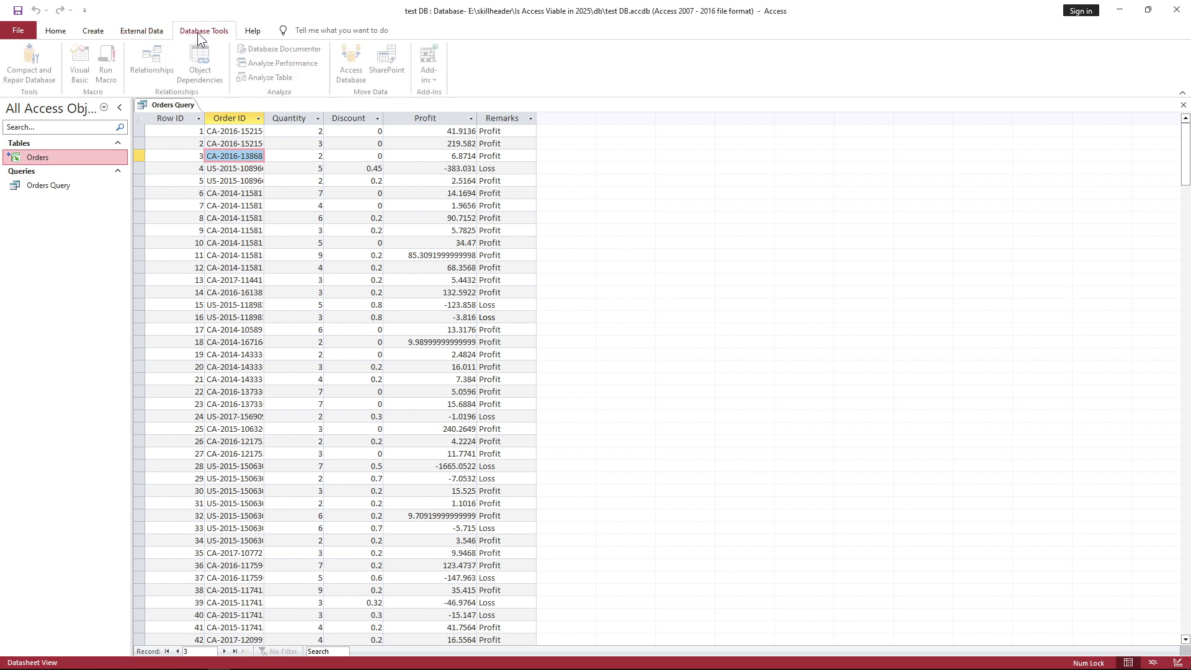
click(136, 32)
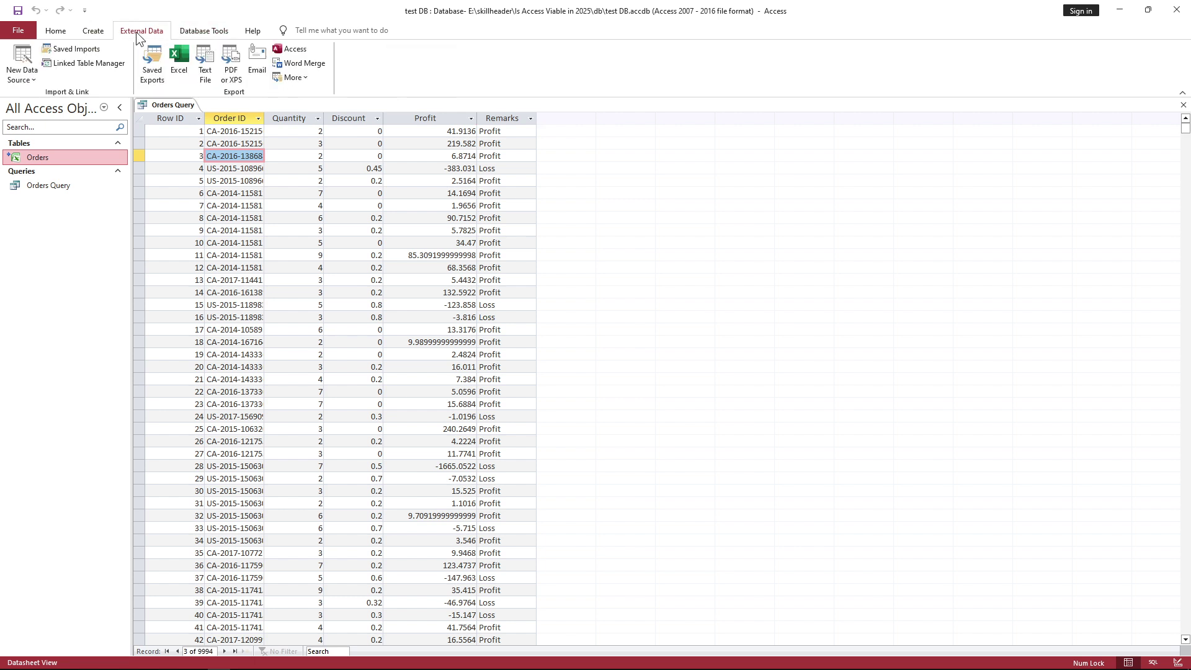
click(176, 60)
click(776, 254)
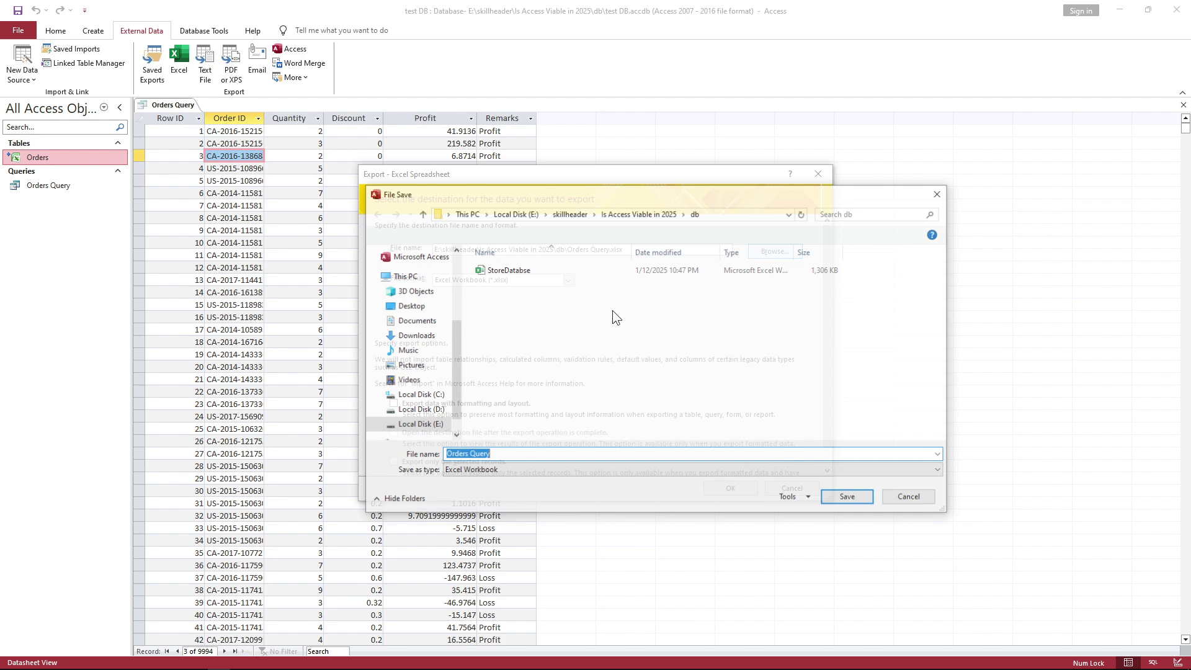
click(523, 454)
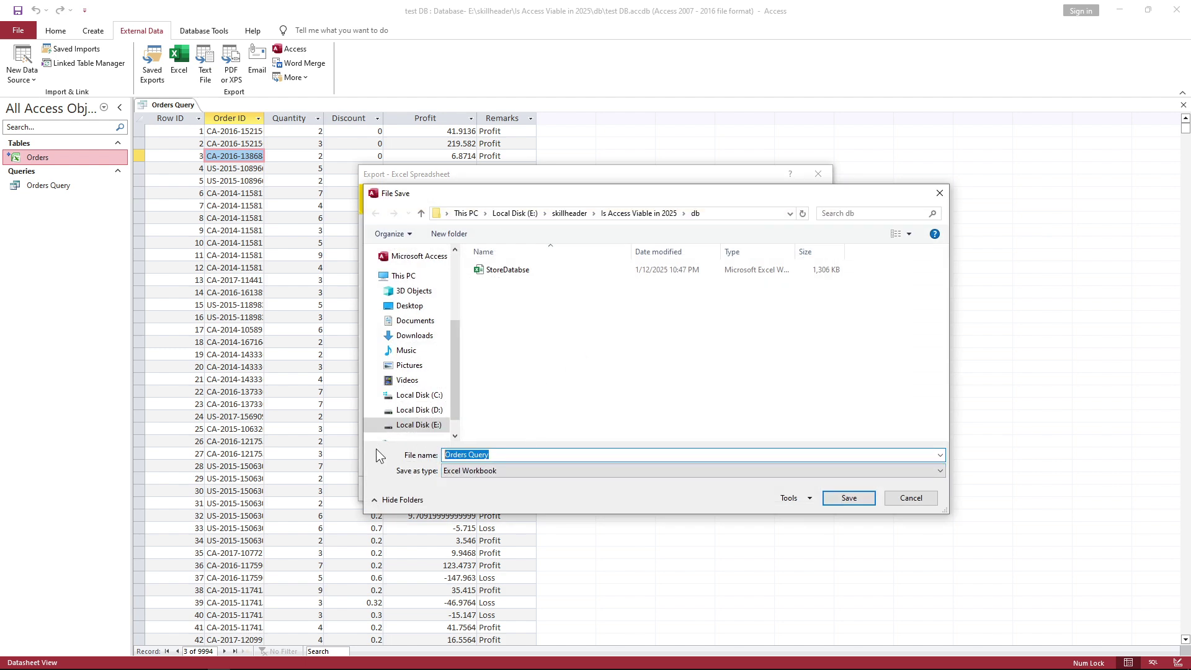
click(847, 498)
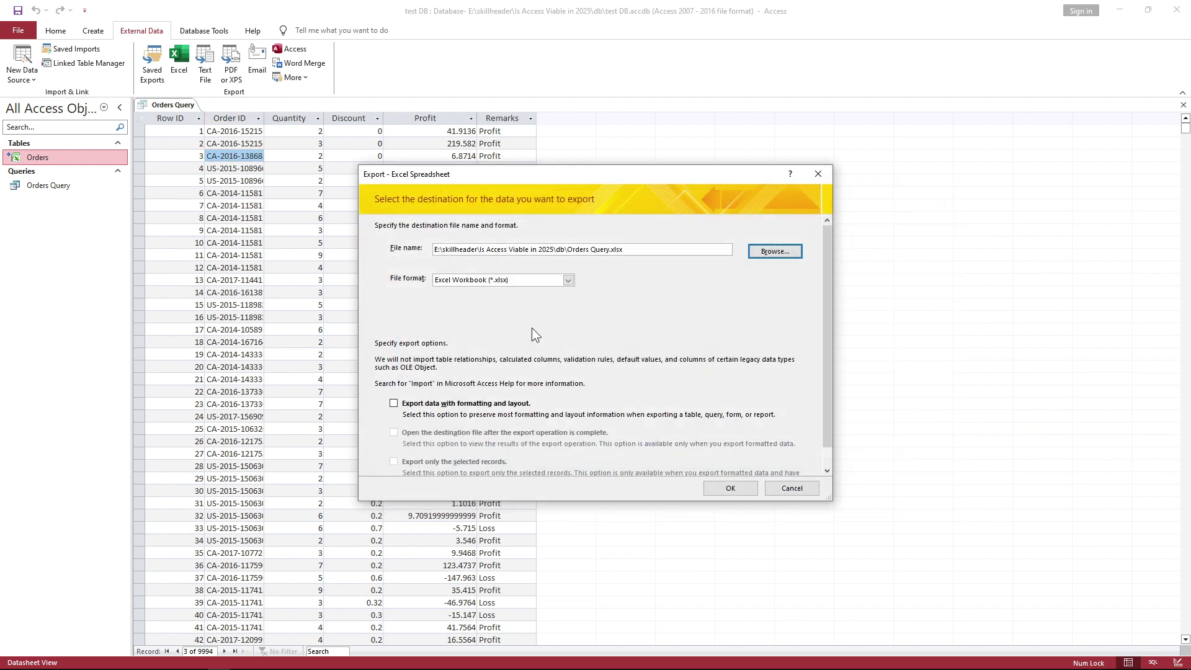
click(448, 406)
click(730, 488)
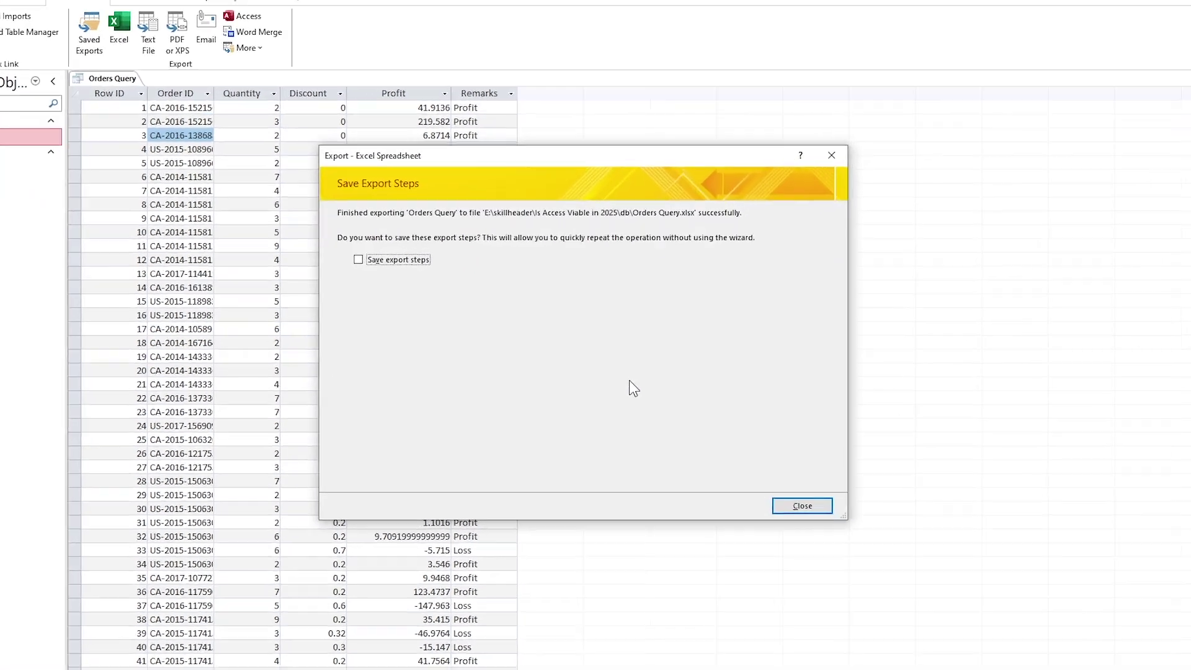
click(788, 488)
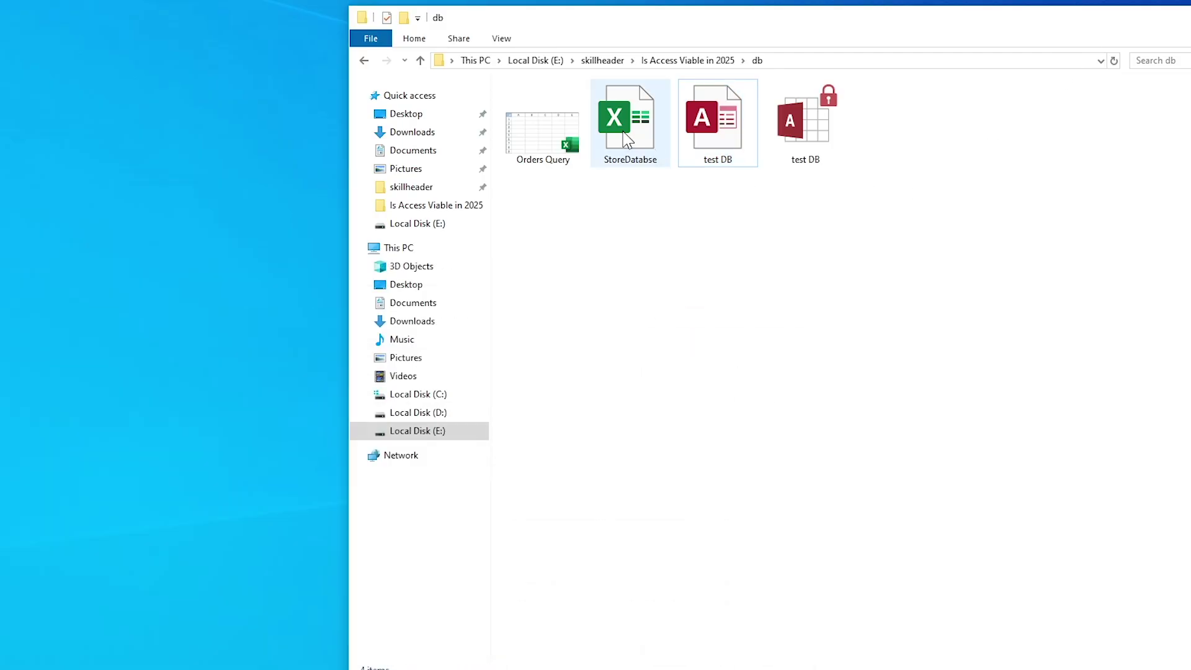
- Open the exported Orders Query workbook in Excel and widen the Order ID column
click(538, 135)
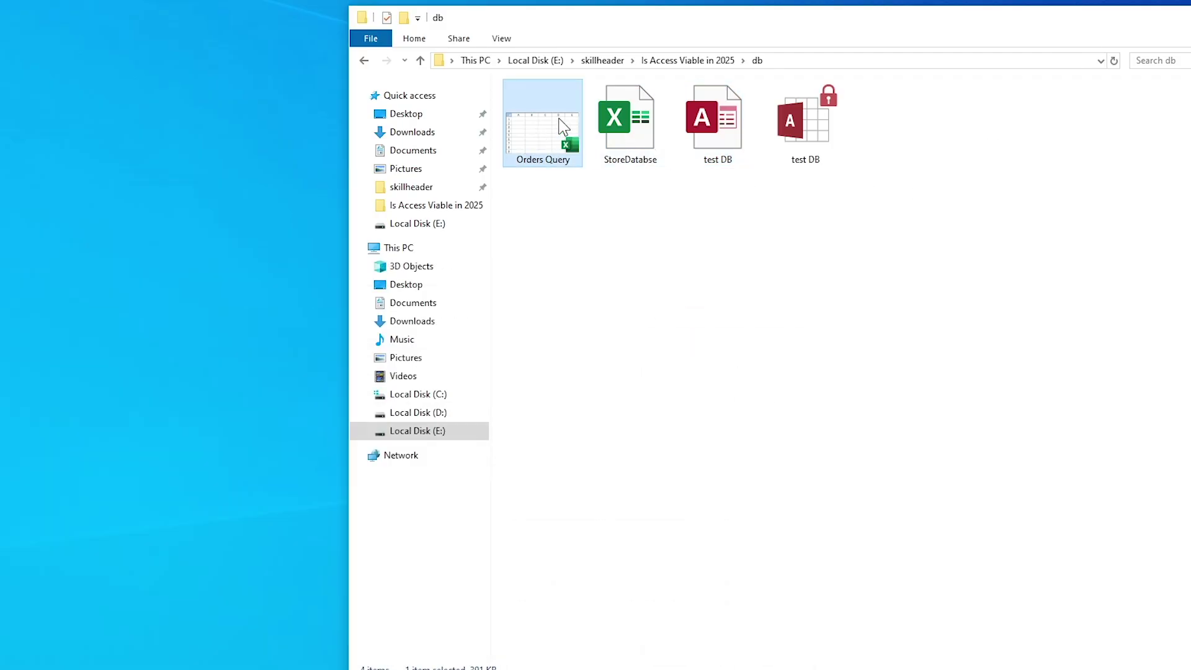
double_click(568, 146)
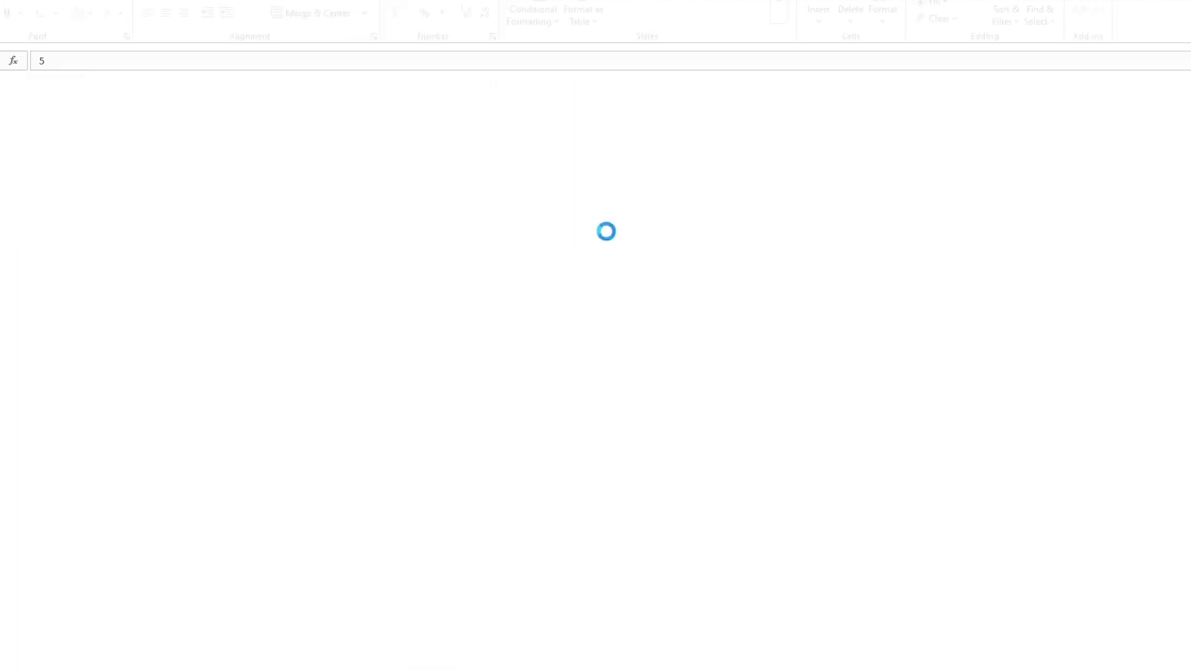
click(214, 245)
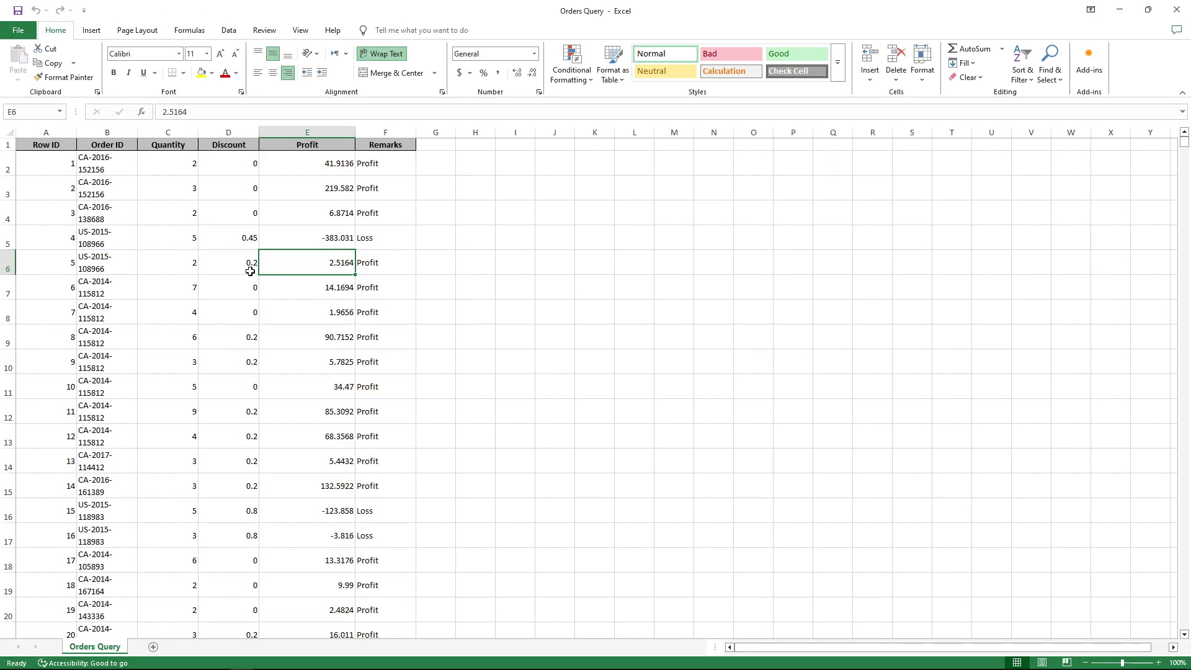
drag(134, 135, 185, 134)
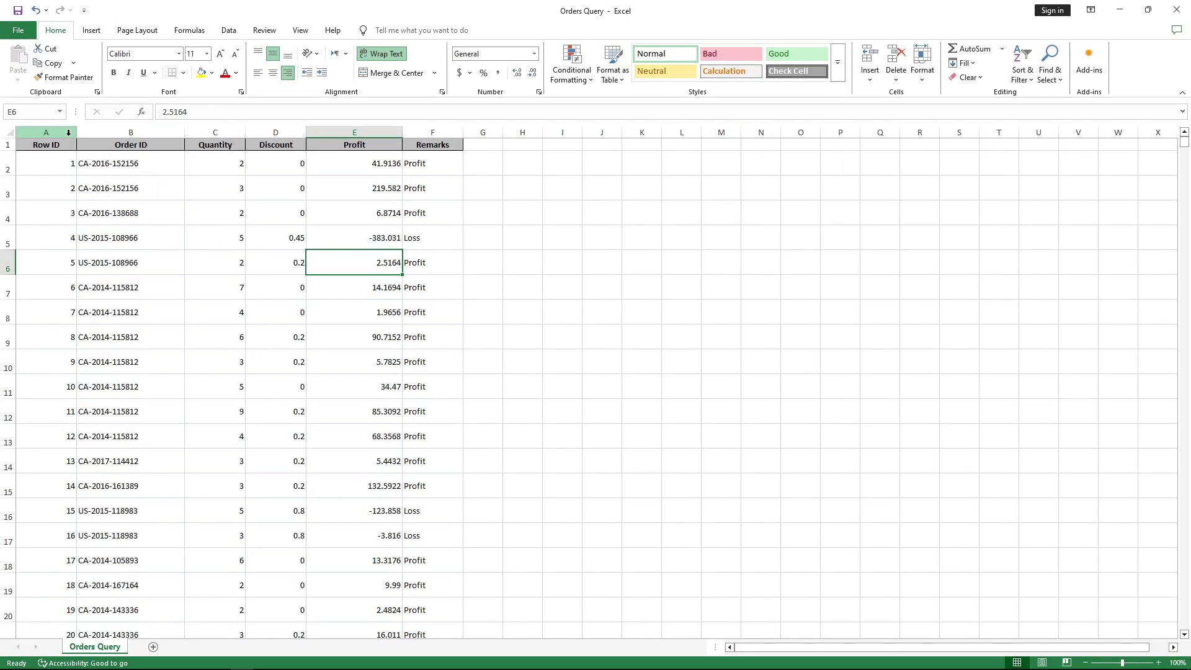
- Turn off Wrap Text for the whole sheet so each row fits on one line, and review the Remarks column
click(8, 132)
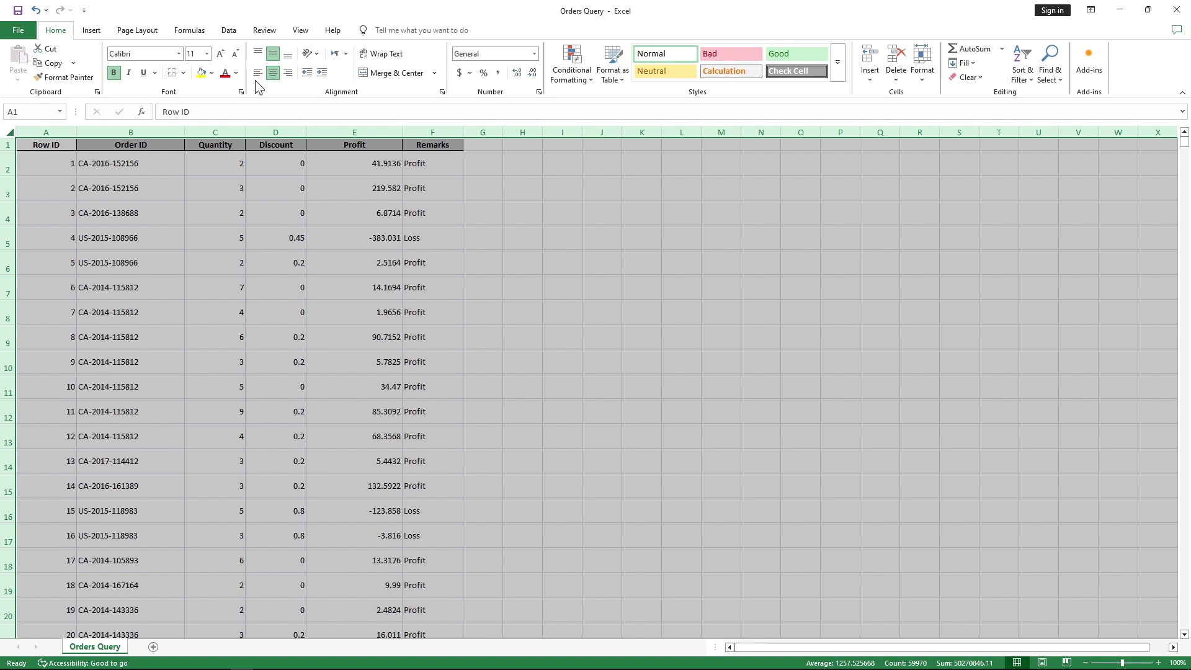
click(389, 59)
click(385, 162)
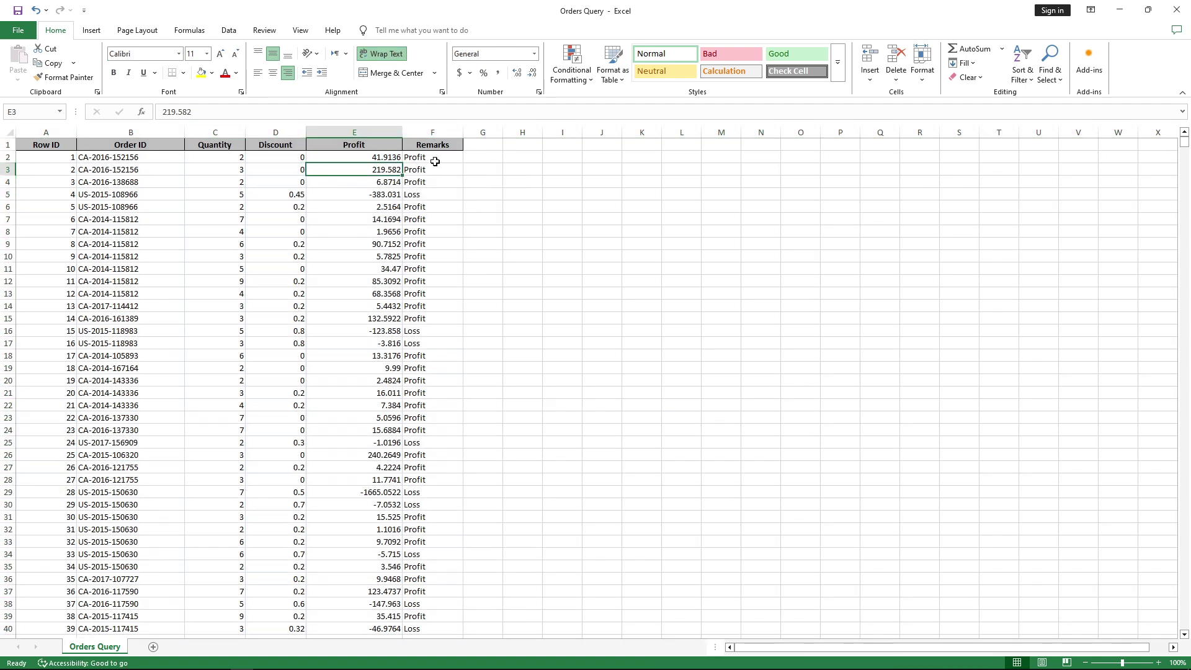
drag(432, 158, 472, 555)
click(432, 443)
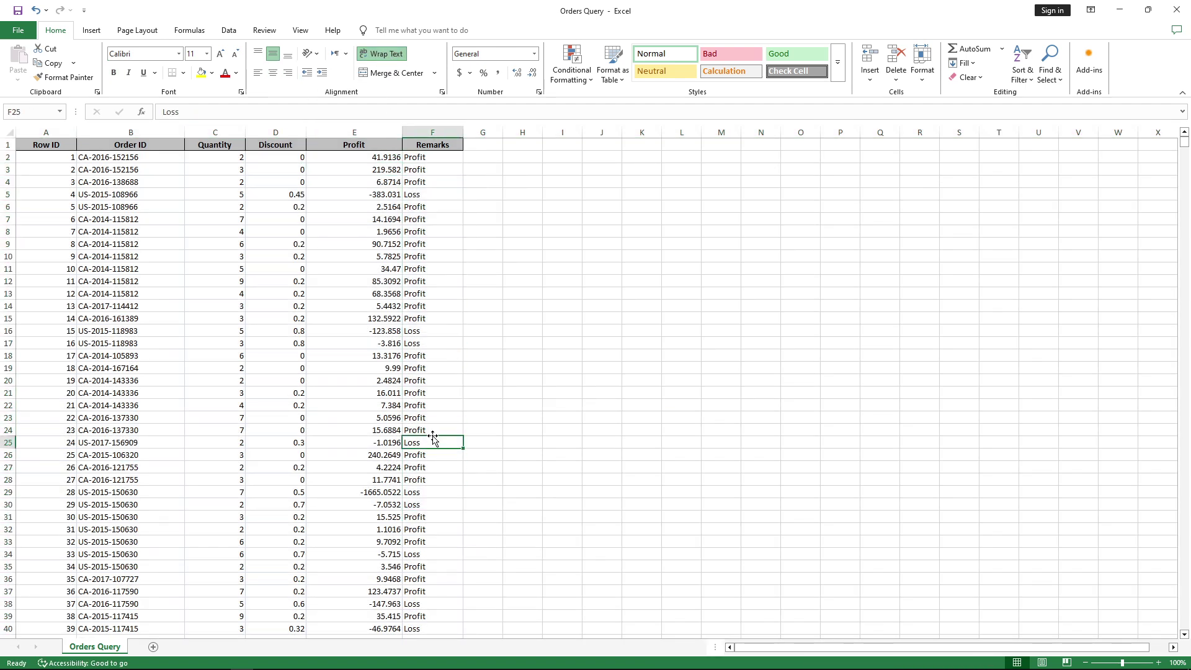
scroll(433, 434, down, 15)
scroll(432, 422, up, 15)
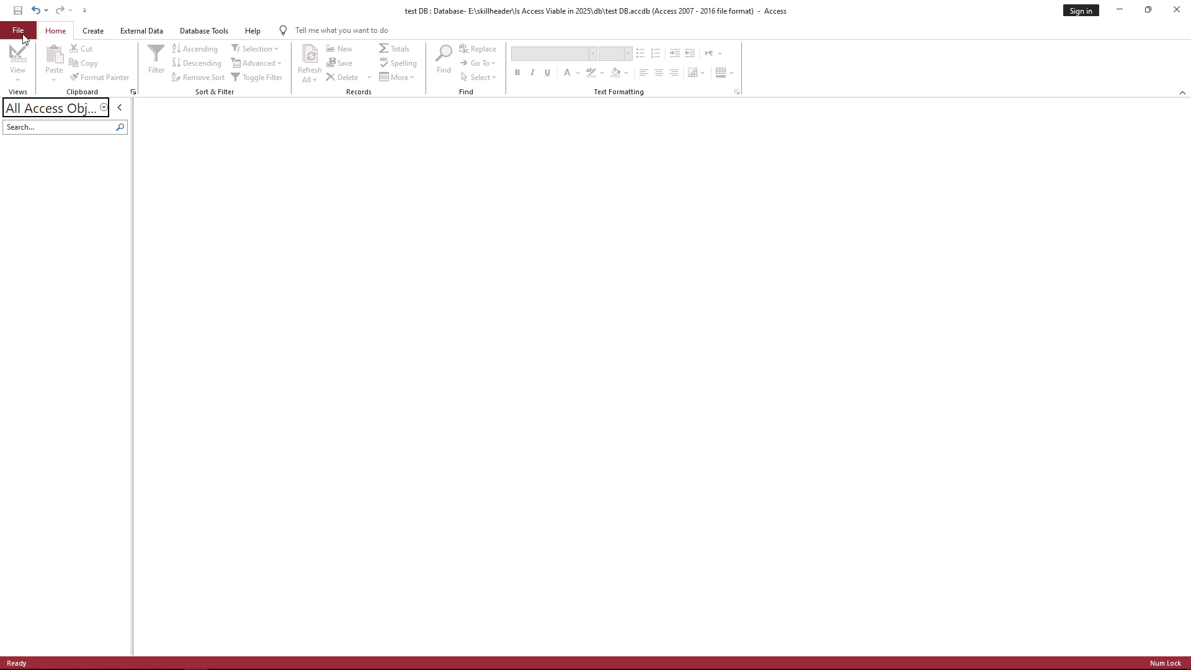
- From Current Database options, open Navigation Options and show the Object Type groups
click(18, 32)
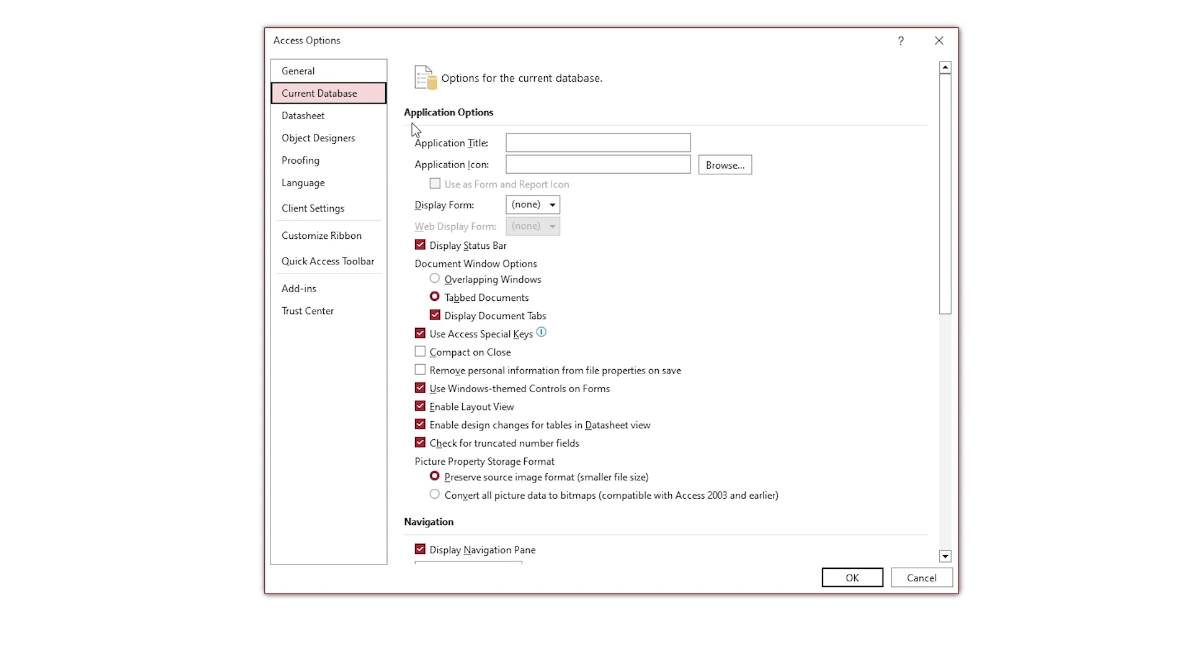
scroll(553, 427, down, 4)
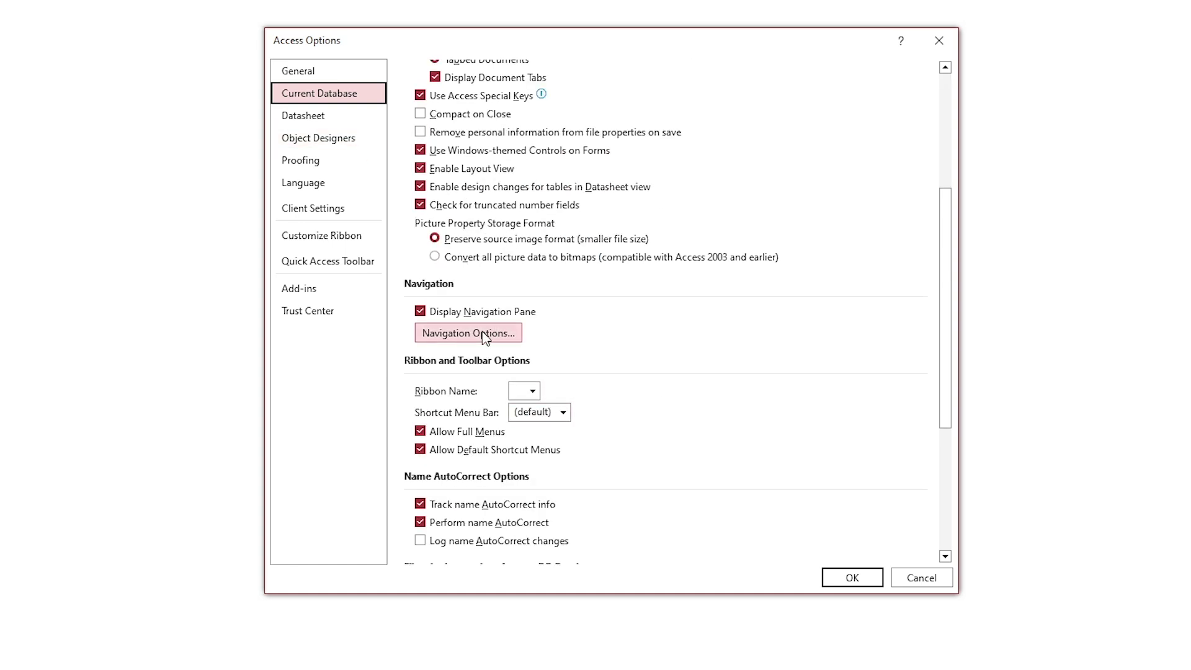
click(468, 333)
click(466, 227)
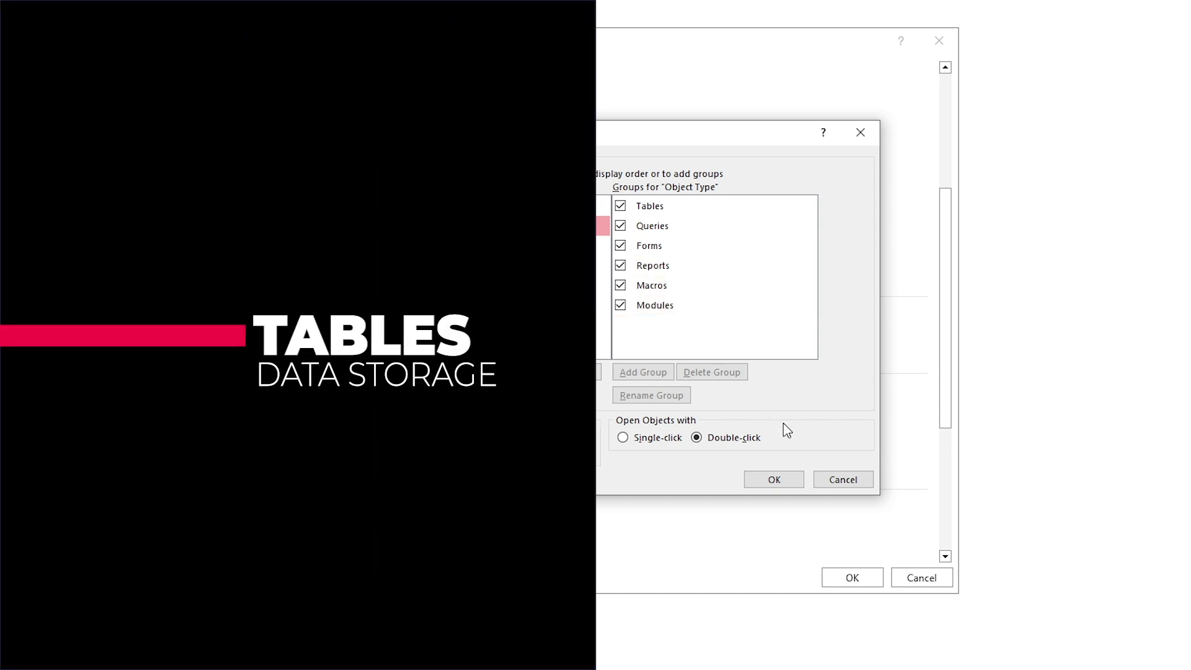
- Start a new table design whose first field, EmployeeID, is AutoNumber
click(774, 479)
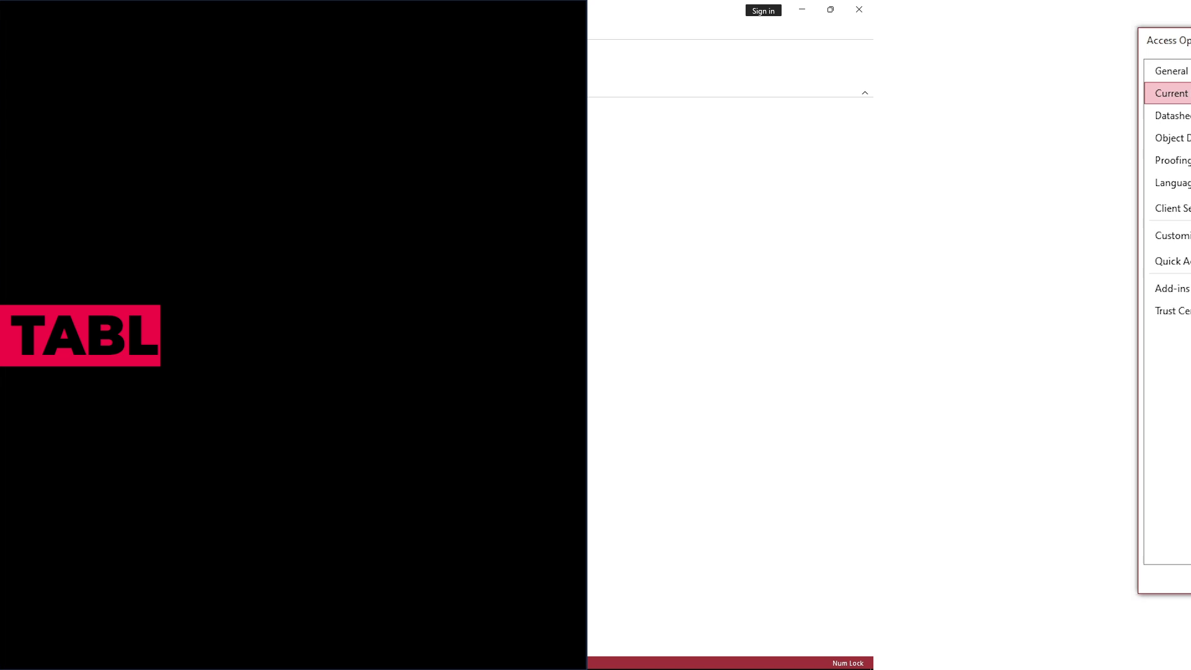
click(98, 30)
click(100, 62)
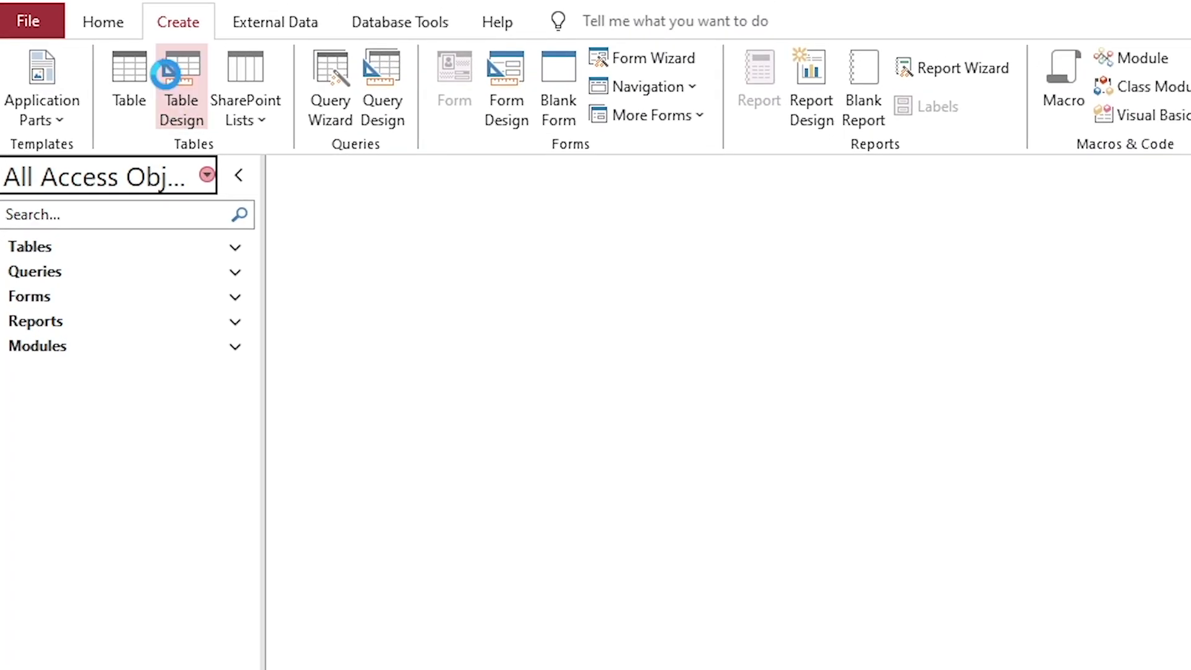
text(EmployeeI)
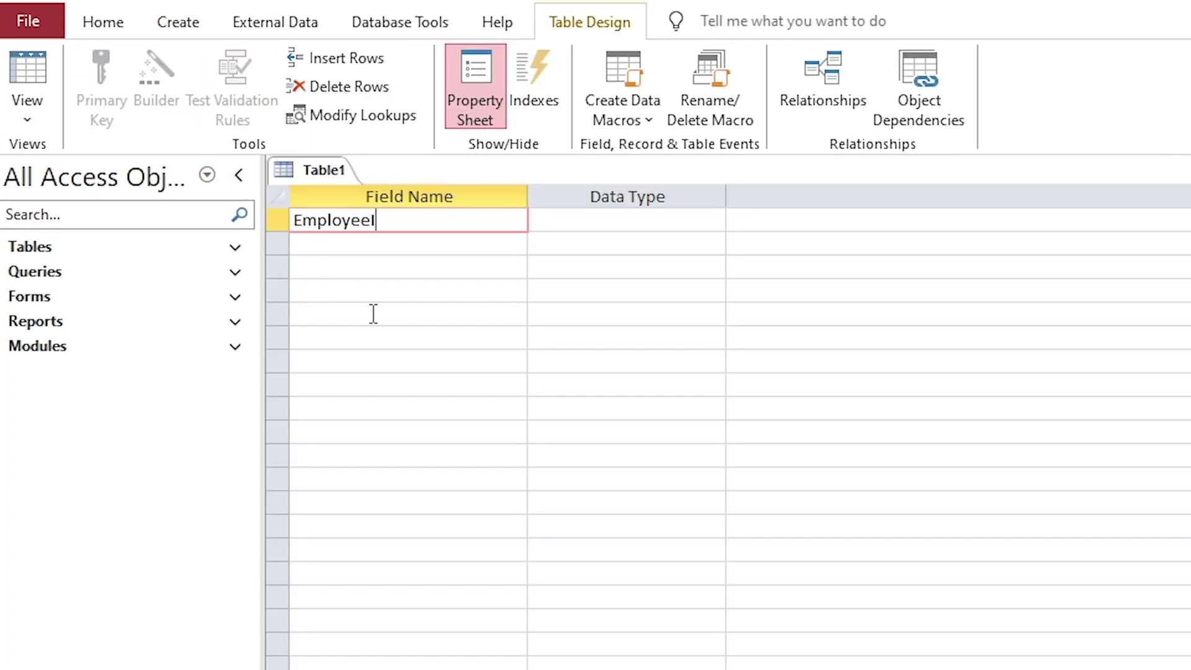
text(D)
key(Tab)
click(714, 220)
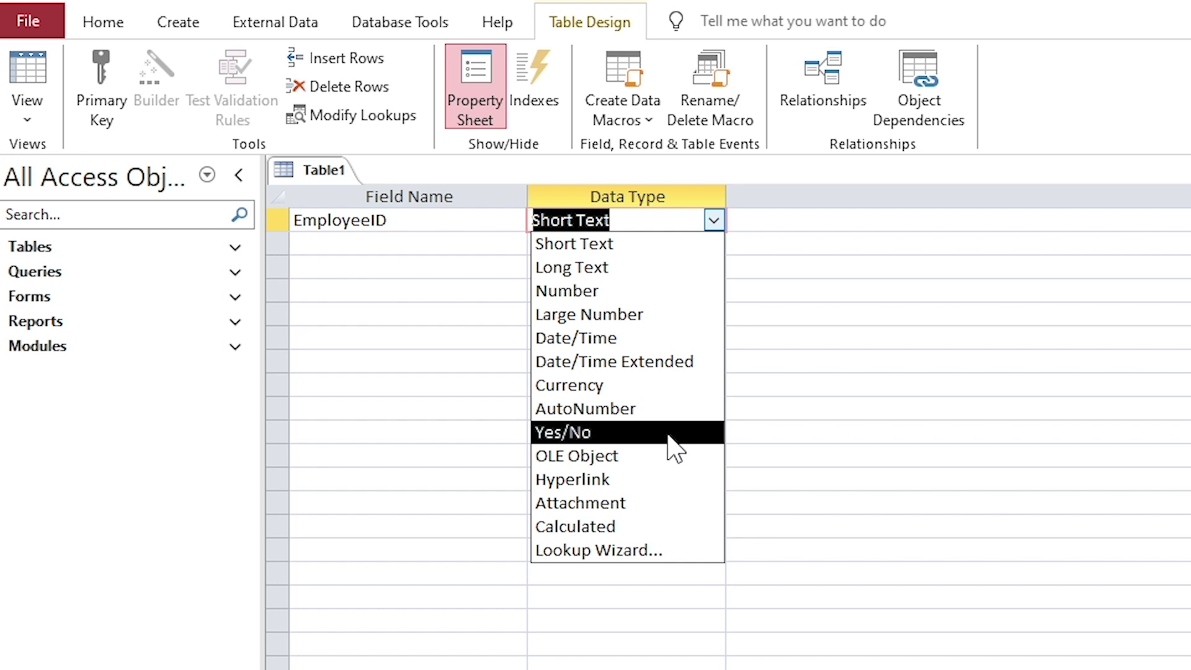
click(669, 408)
click(479, 244)
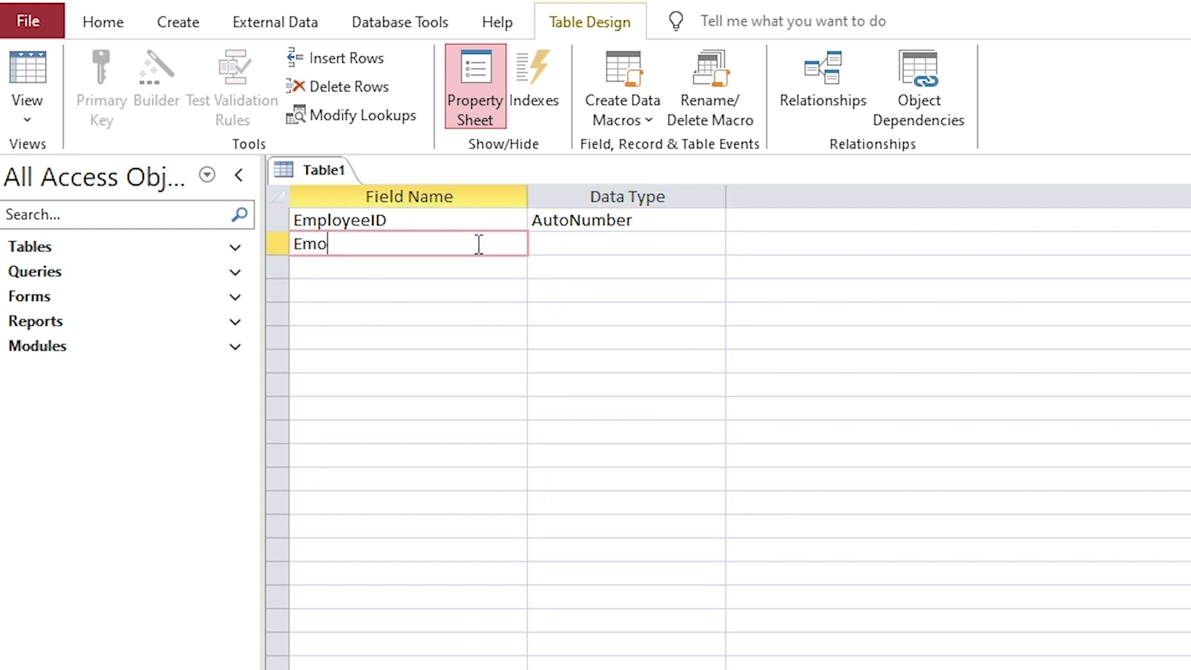
- Add Employee Name as Short Text and EmployeeDate of Birth as Date/Time
text(Employee Name)
key(Tab)
click(717, 248)
click(505, 268)
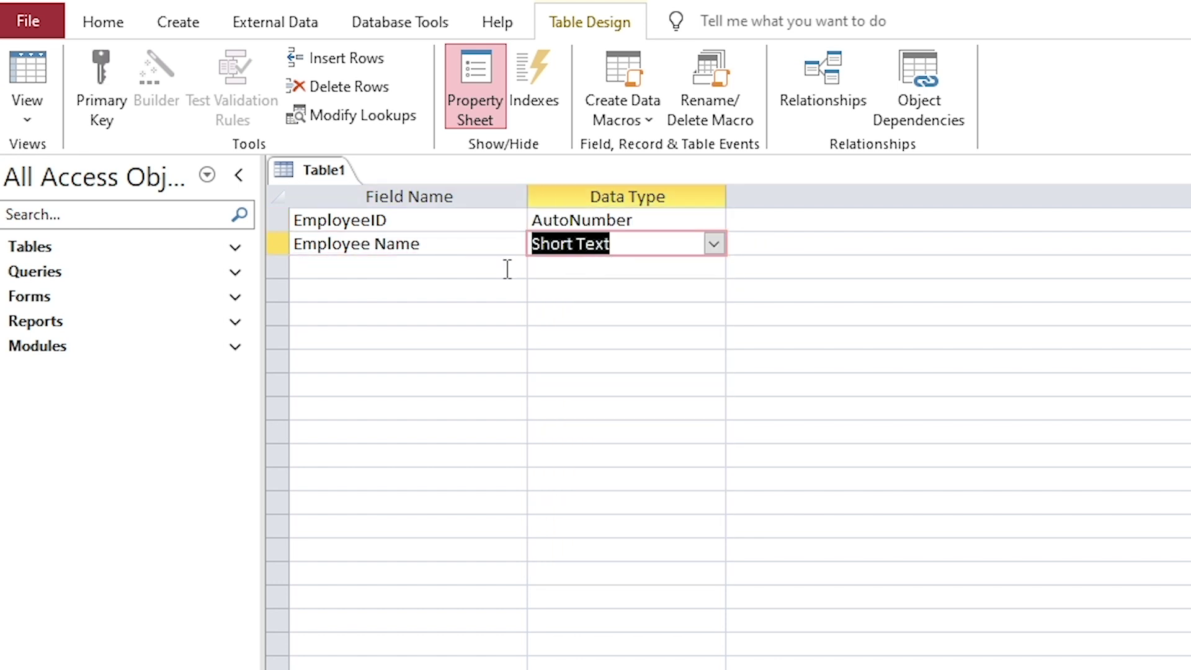
click(473, 268)
text(EmployeeDate of)
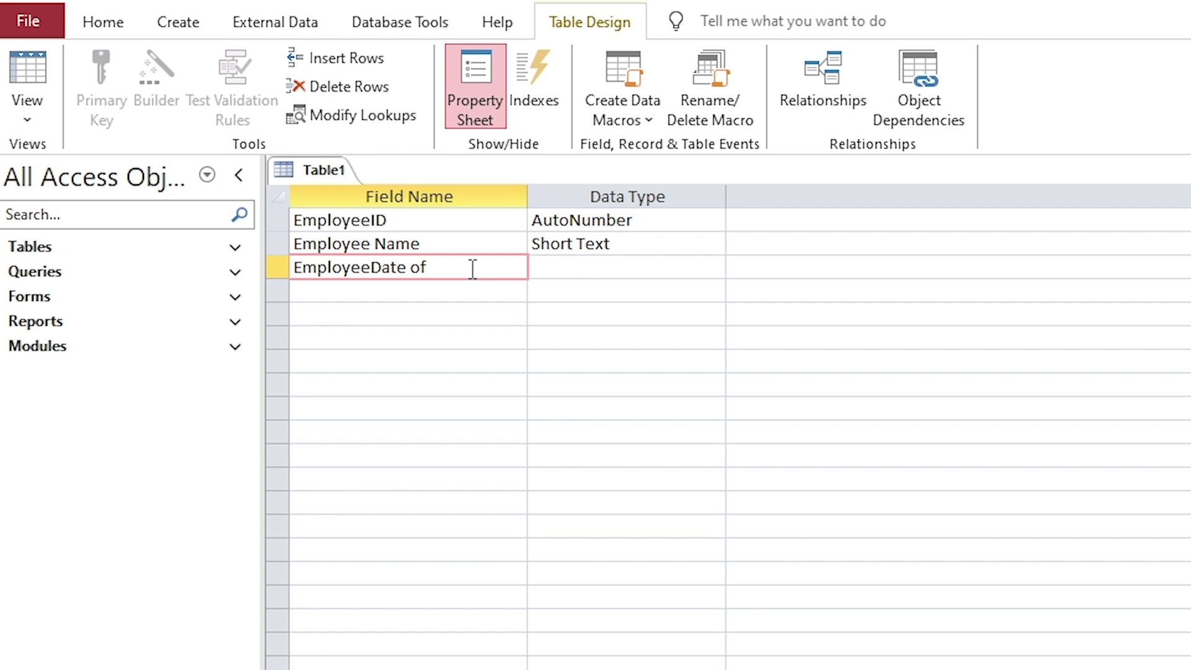
text( Birth)
key(Tab)
click(713, 267)
click(574, 385)
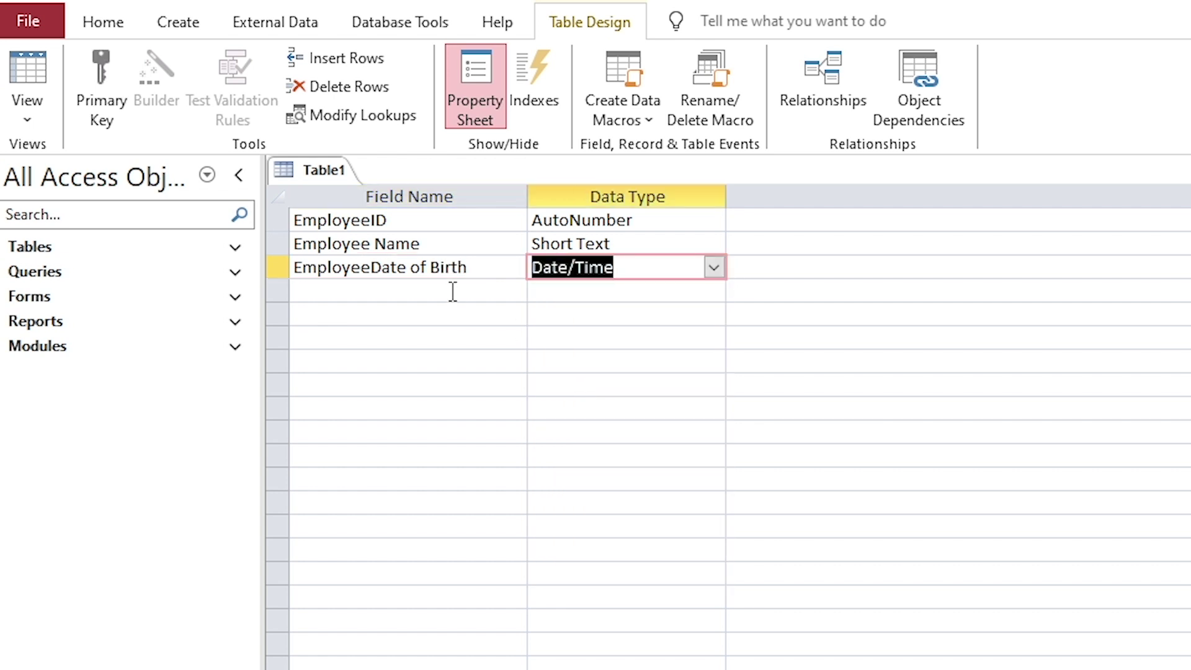
- Add Employee Salary and Employee Allowance as Currency fields
click(453, 292)
text(Employee Salary)
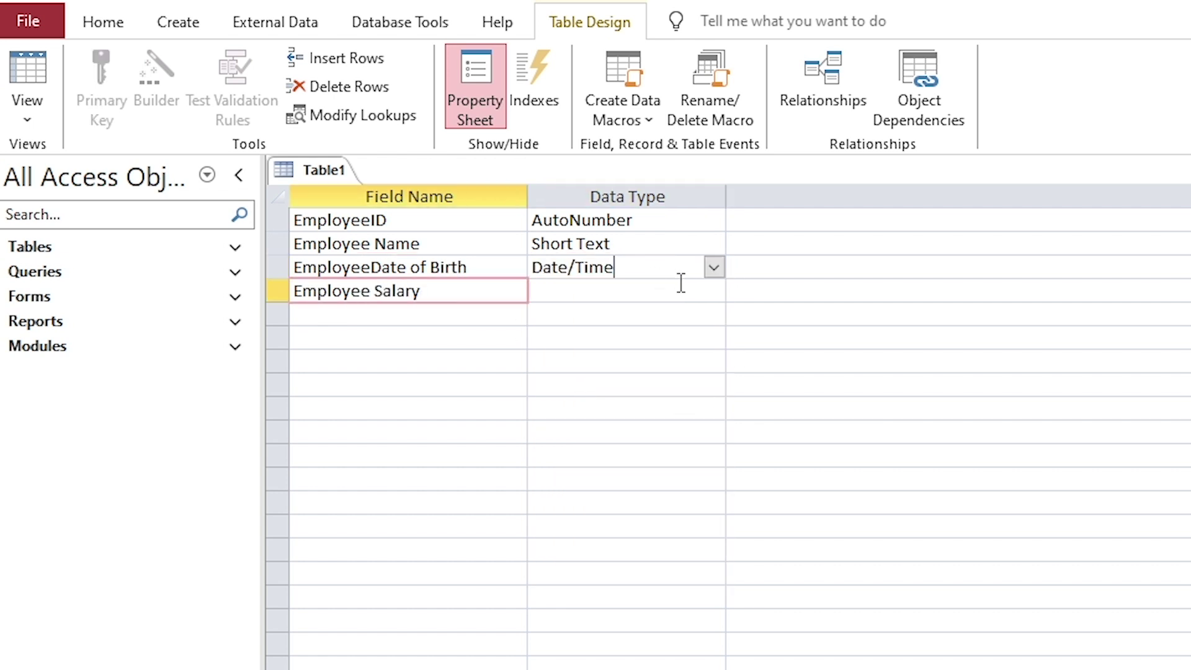
click(713, 291)
click(682, 455)
key(Tab)
key(Tab)
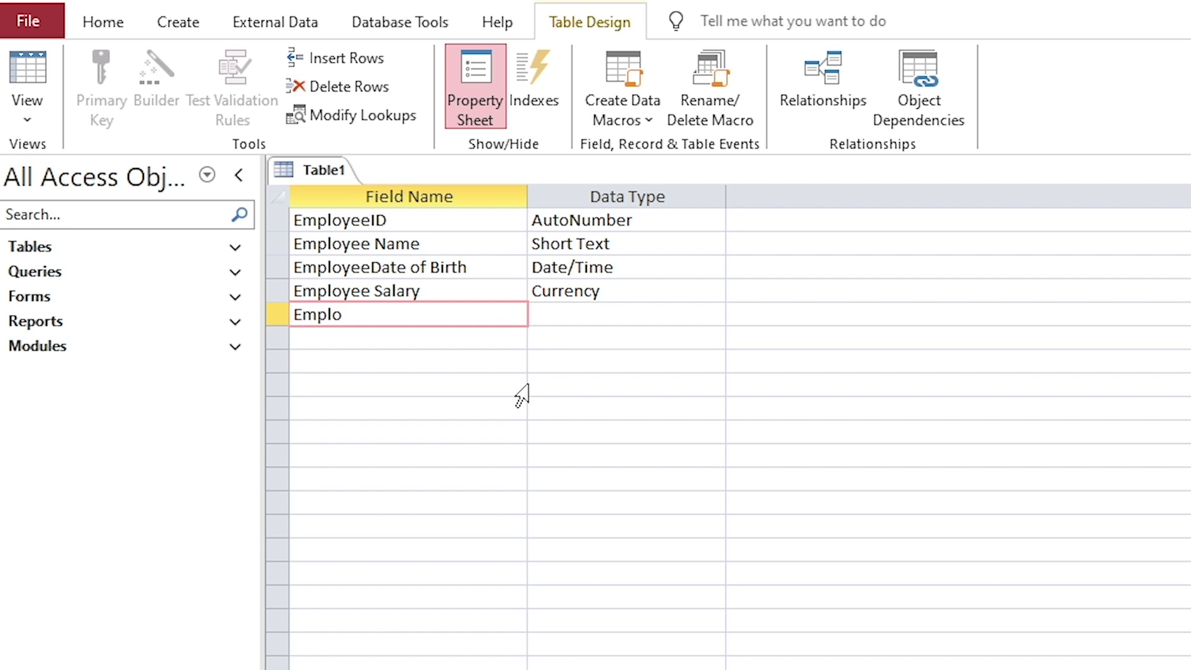
text(Employee Allowance)
key(Tab)
click(717, 315)
click(673, 481)
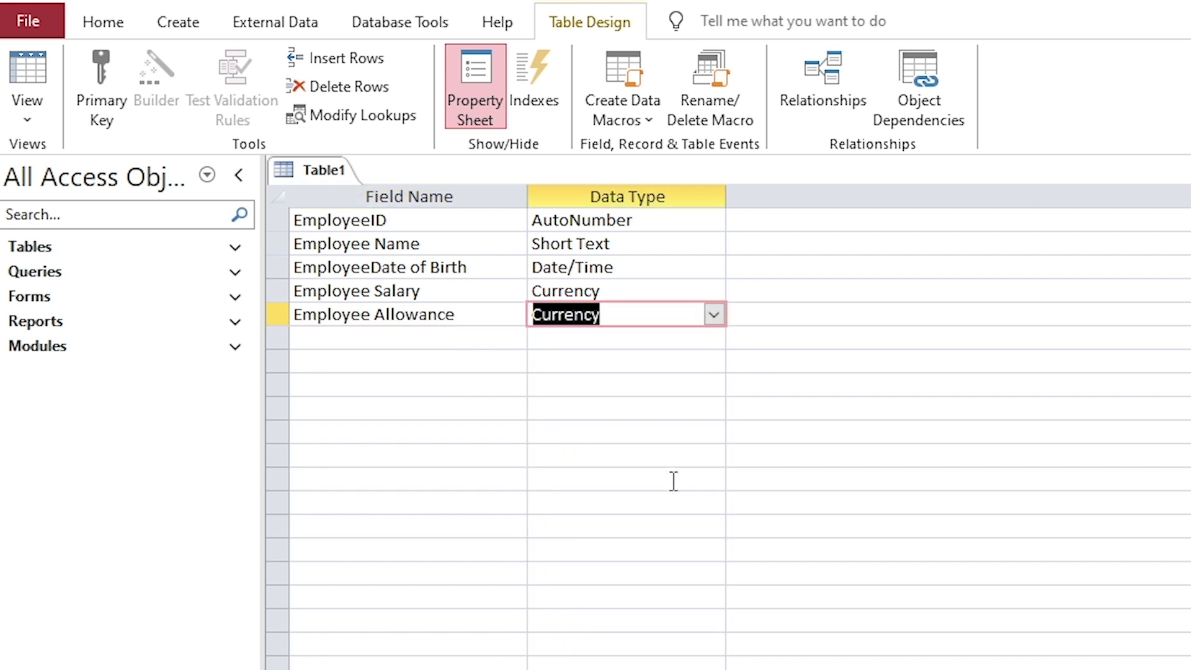
click(448, 338)
- Make EmployeeID the primary key and save the table as Employee Table
click(343, 221)
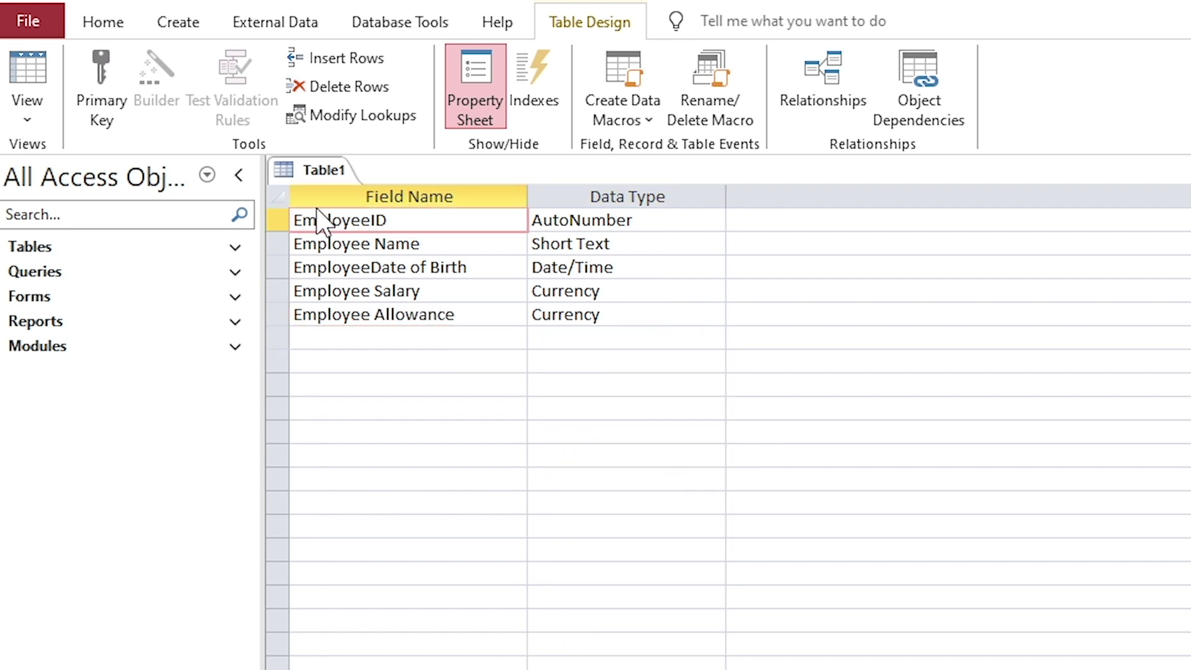
click(101, 104)
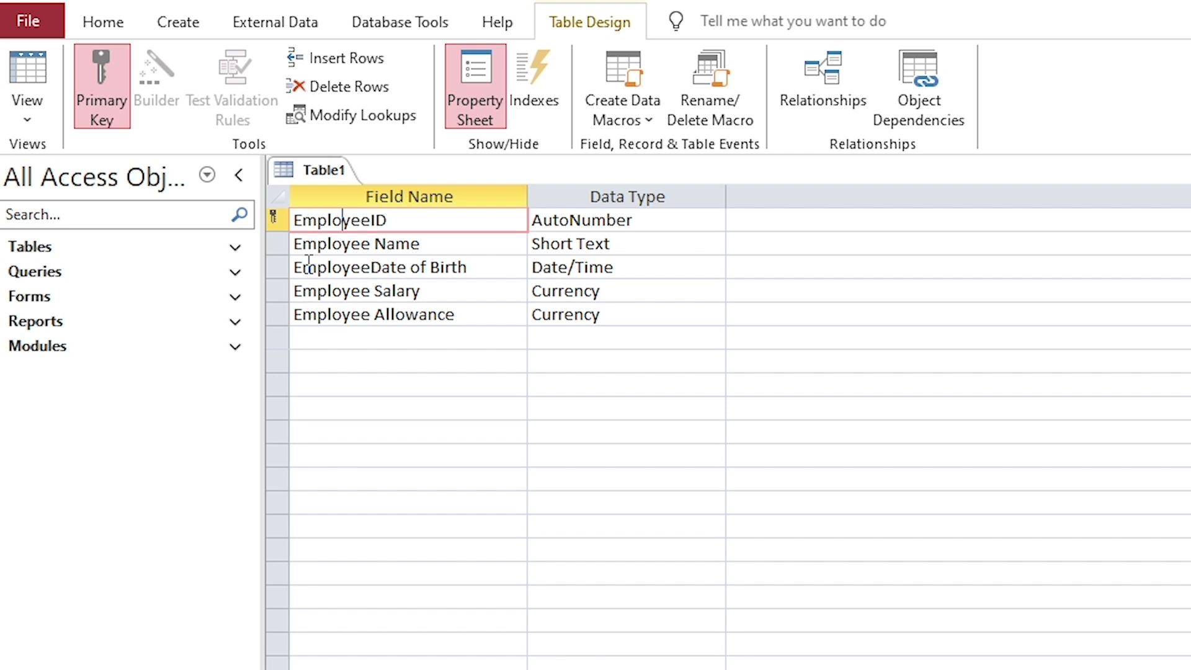
click(604, 219)
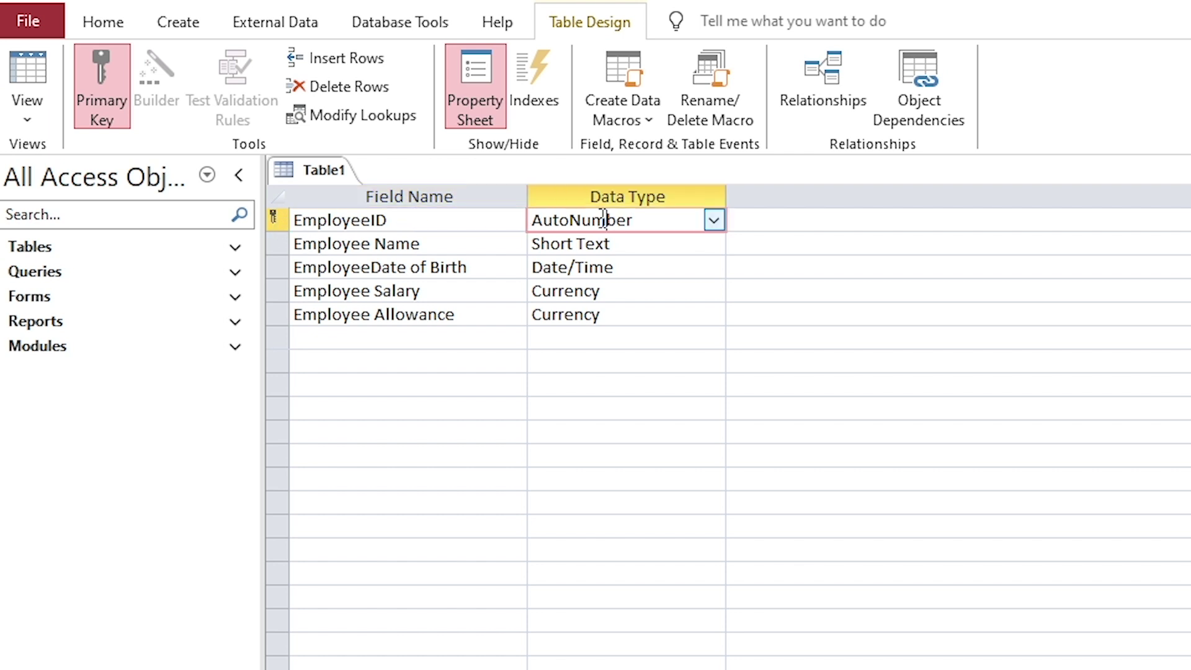
key(ctrl+s)
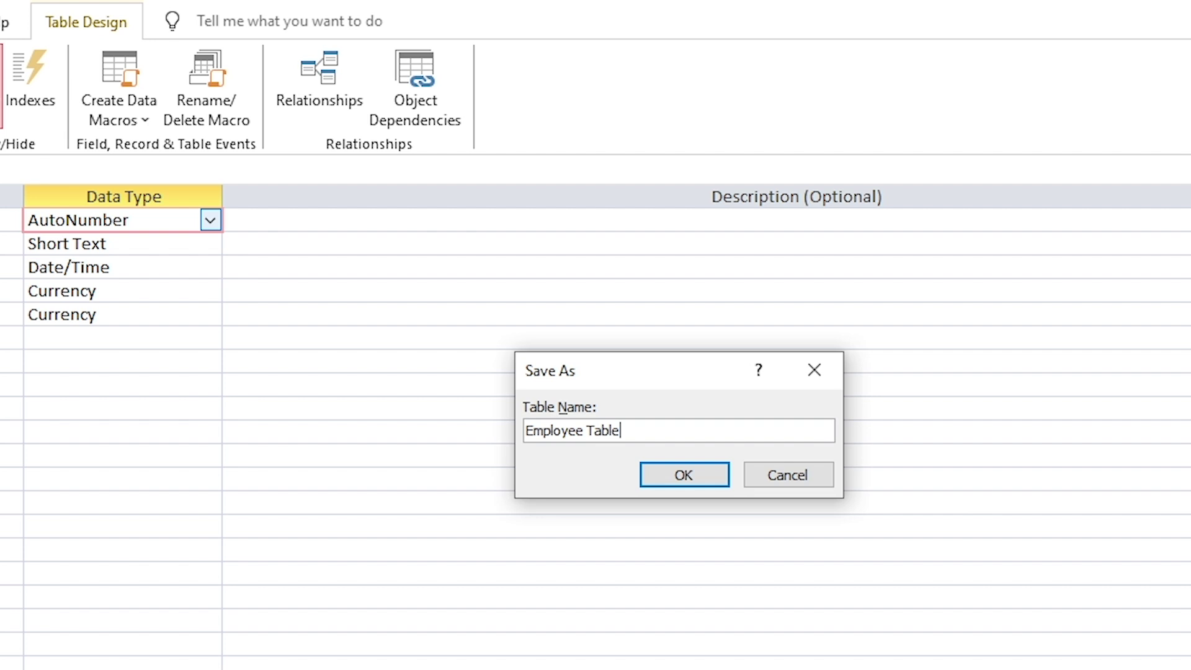
click(679, 477)
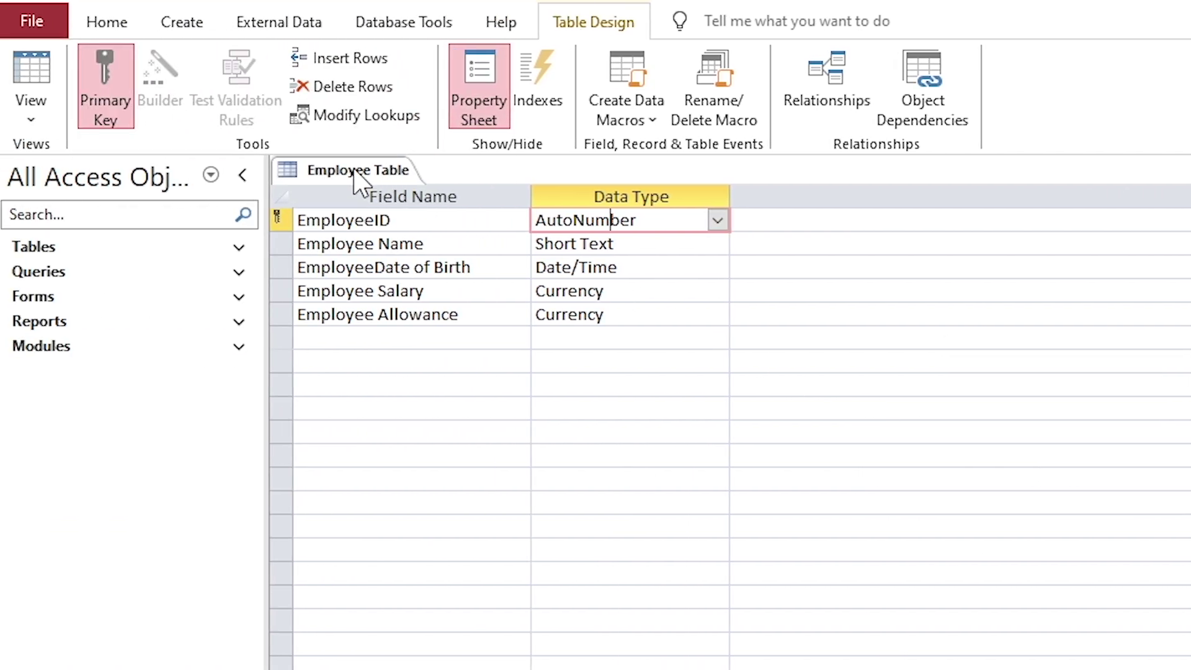
- Close the table design and reopen Employee Table in Datasheet view
right_click(357, 181)
click(397, 213)
click(247, 247)
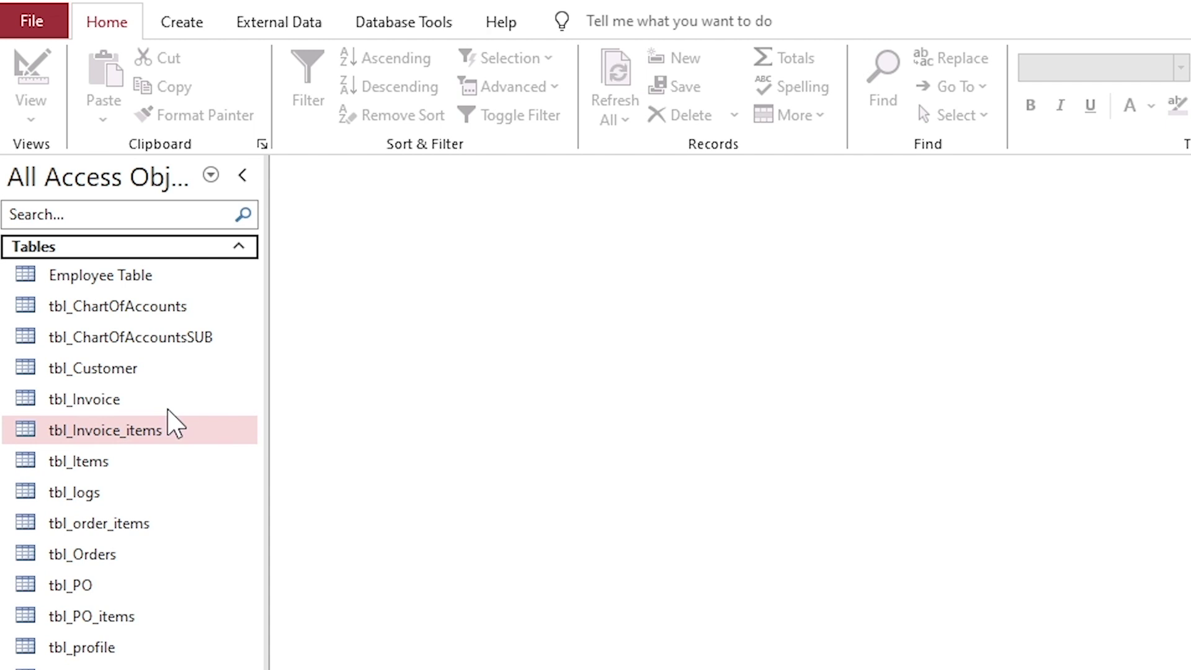
double_click(131, 277)
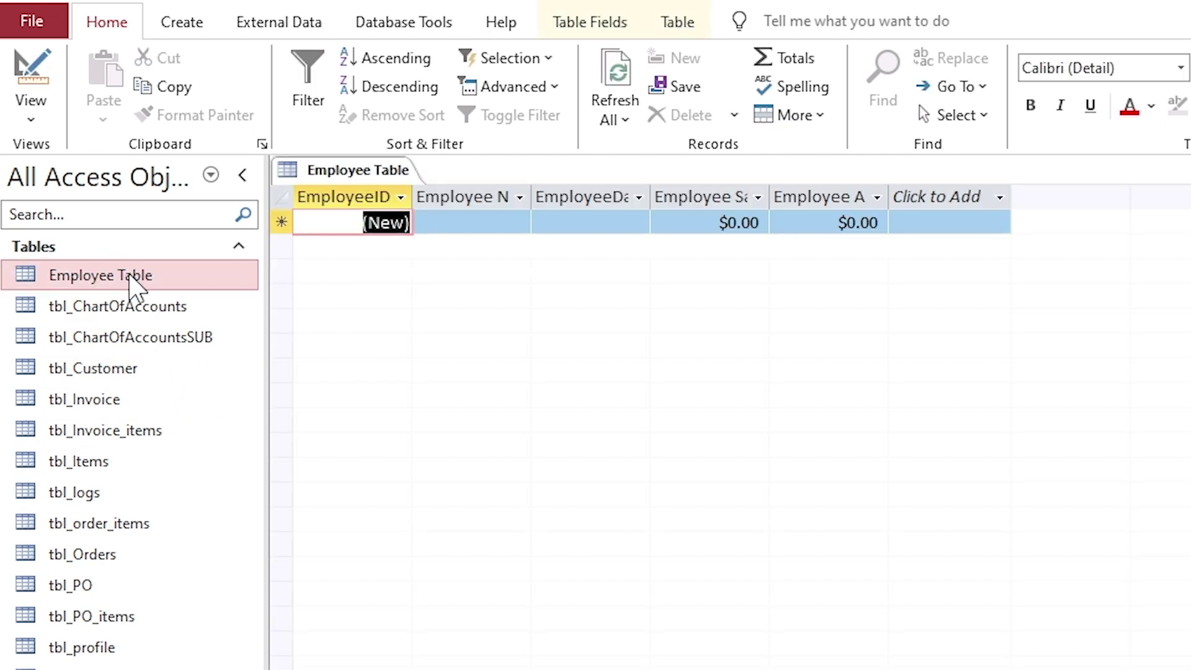
- Begin the first record with an employee name and an August 2024 birth date
drag(530, 197, 620, 199)
click(585, 225)
text(John)
key(Tab)
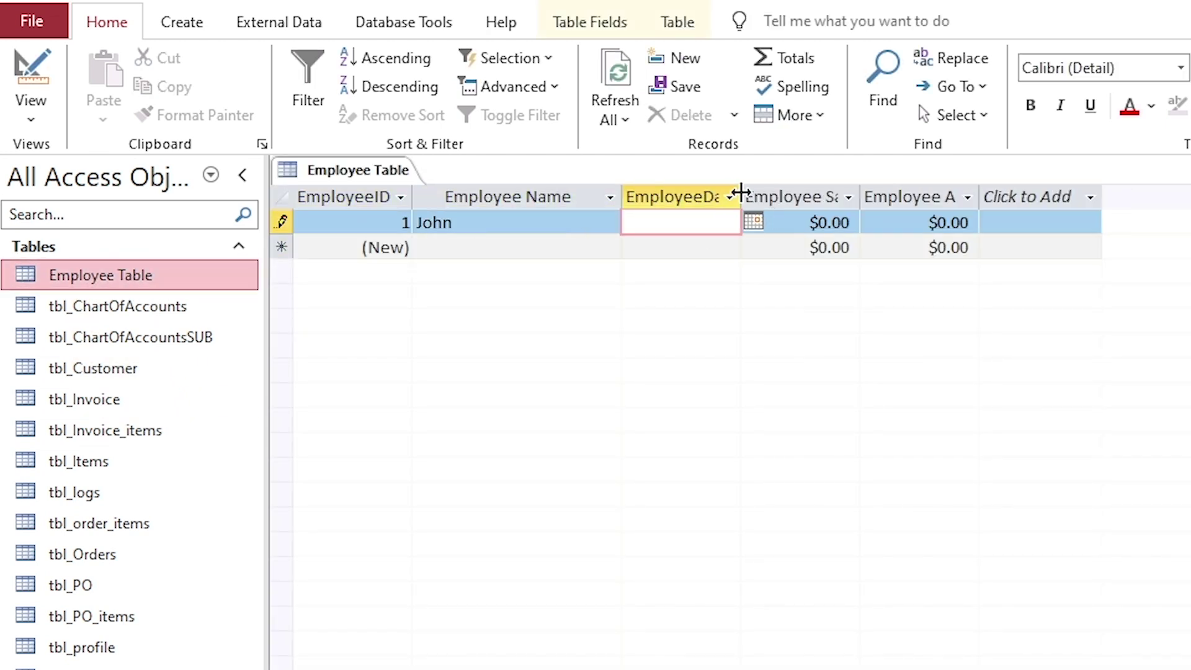
drag(739, 196, 809, 197)
click(822, 222)
click(613, 247)
key(Tab)
- Finish the record with salary 12000 and allowance 340, then add Employee Table to Query1
text(12000)
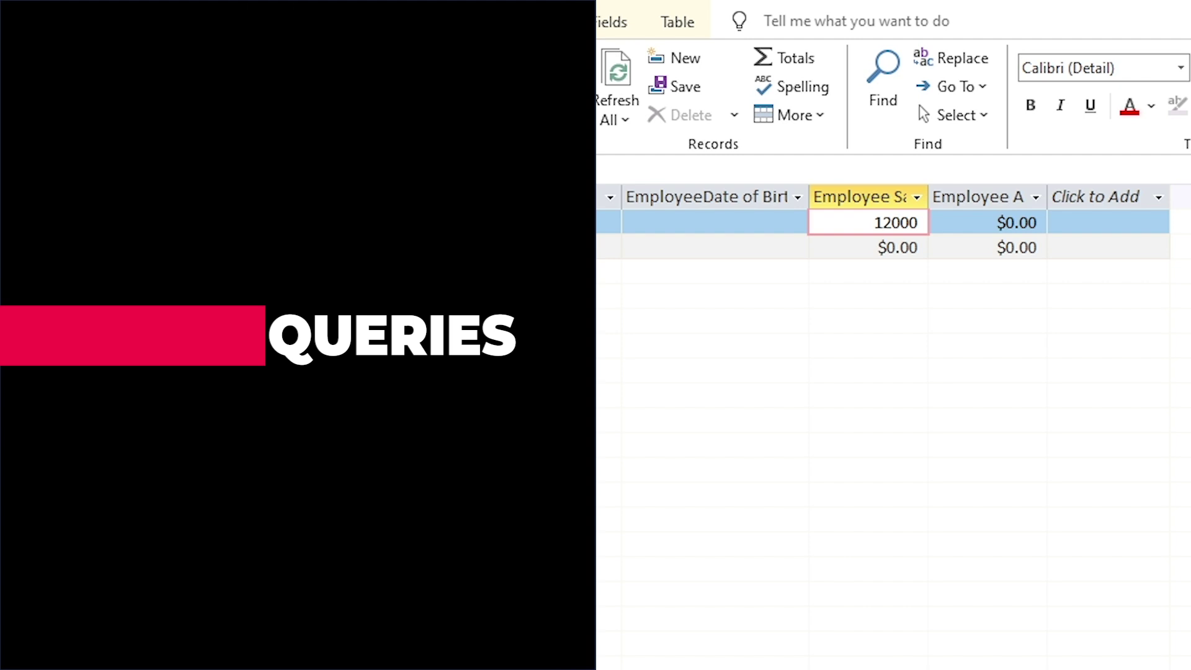
key(Tab)
text(340)
key(Tab)
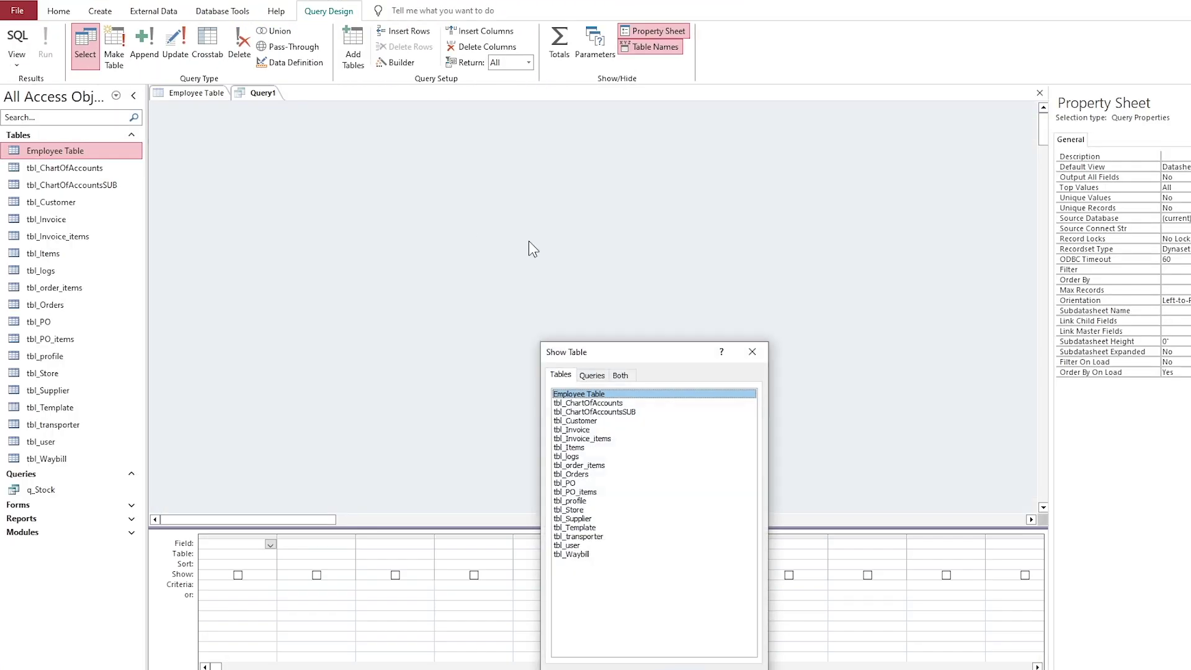
double_click(580, 397)
key(Escape)
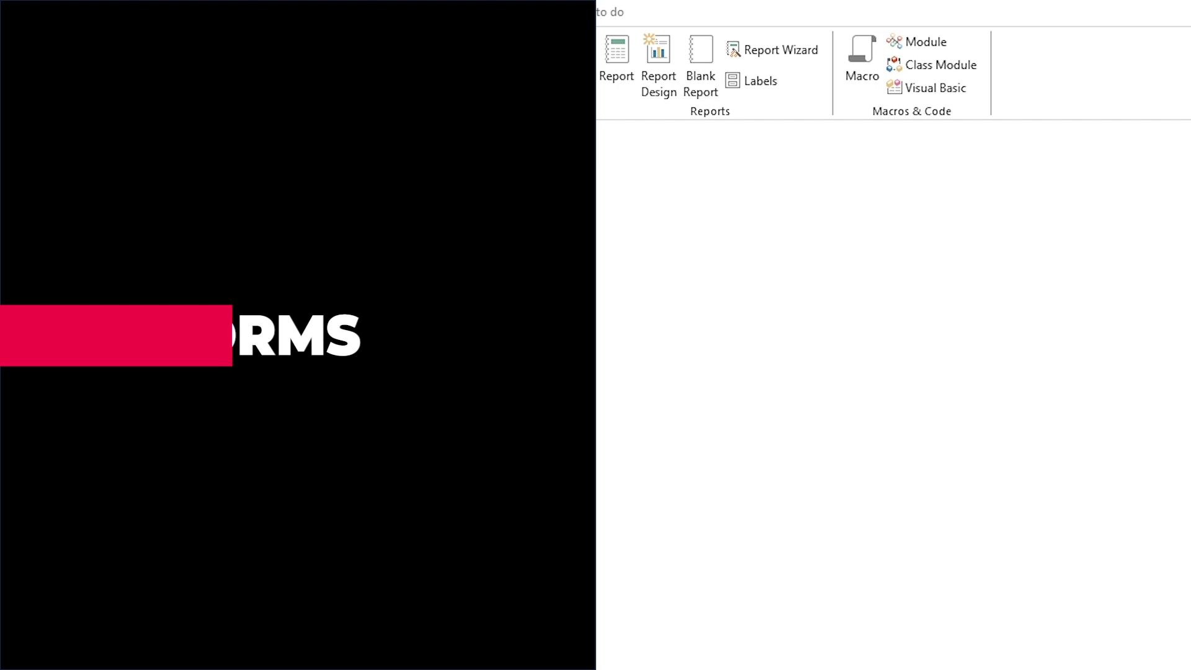
- Build an Employee Table form with the Form Wizard using all fields and default settings
click(546, 41)
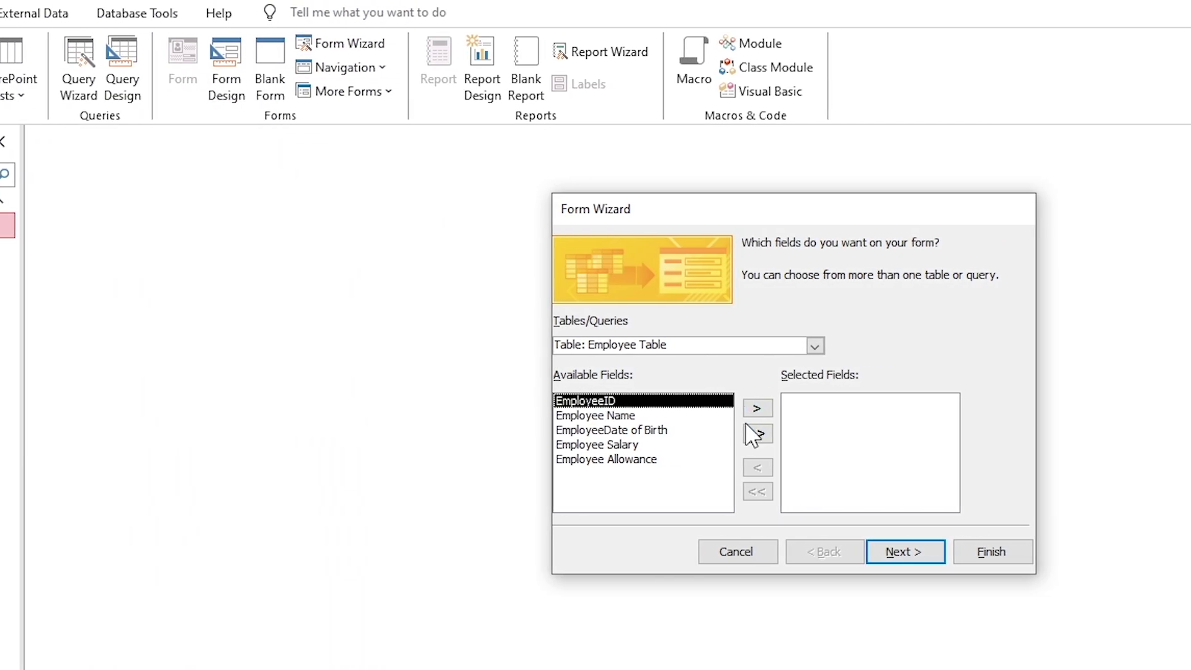
click(757, 434)
click(915, 557)
click(912, 552)
click(975, 560)
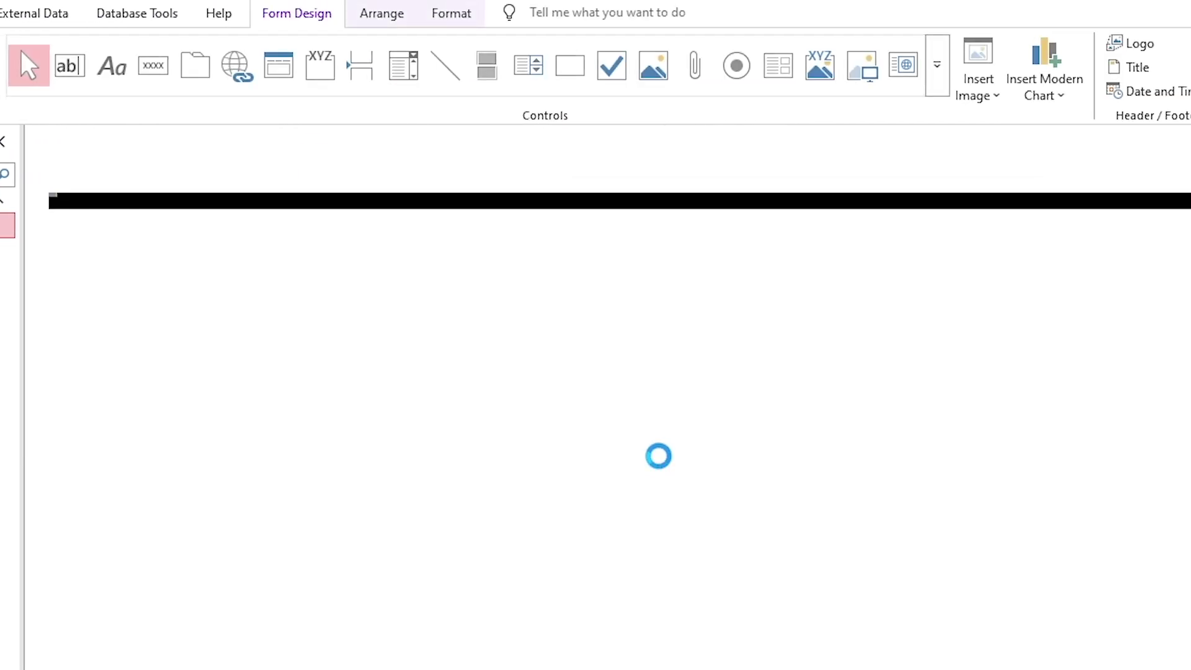
- Add a second employee record with salary 1300 and allowance 440
click(169, 659)
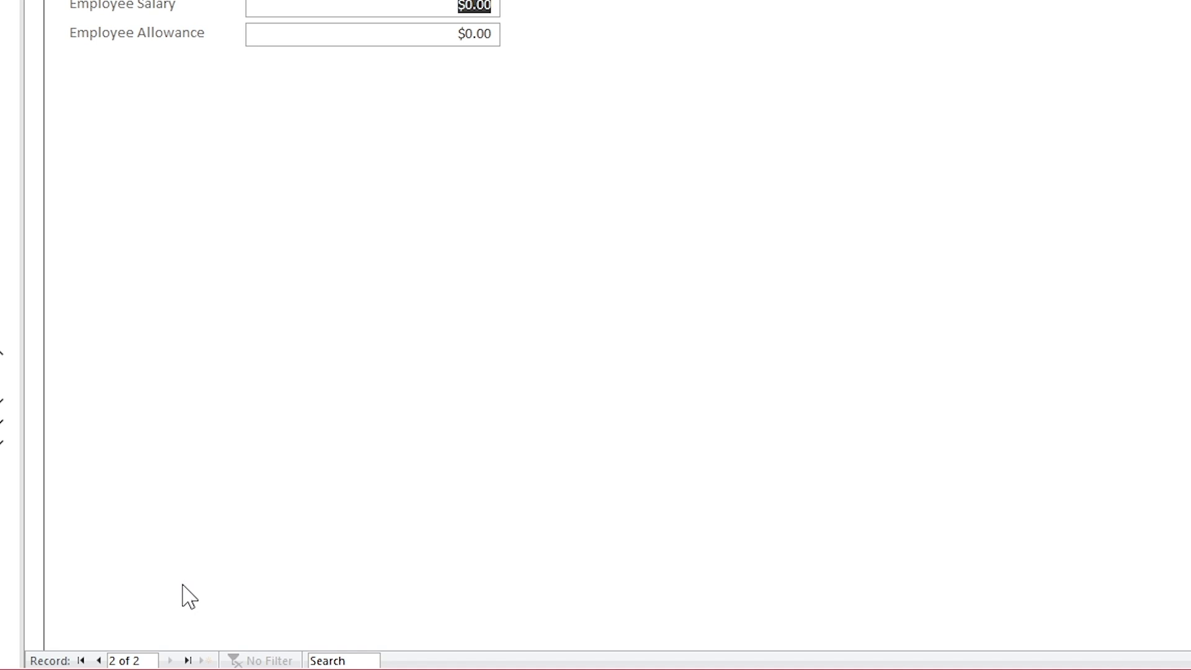
click(301, 310)
text(New record)
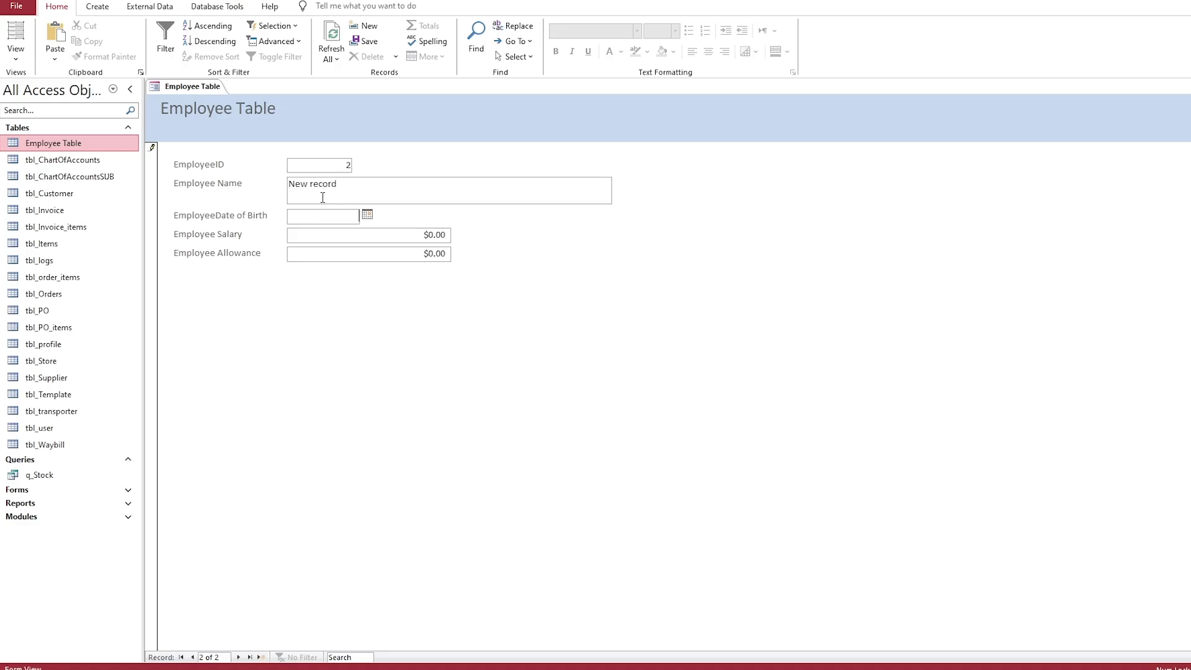
key(Tab)
text(1300)
key(Tab)
text(44)
key(Tab)
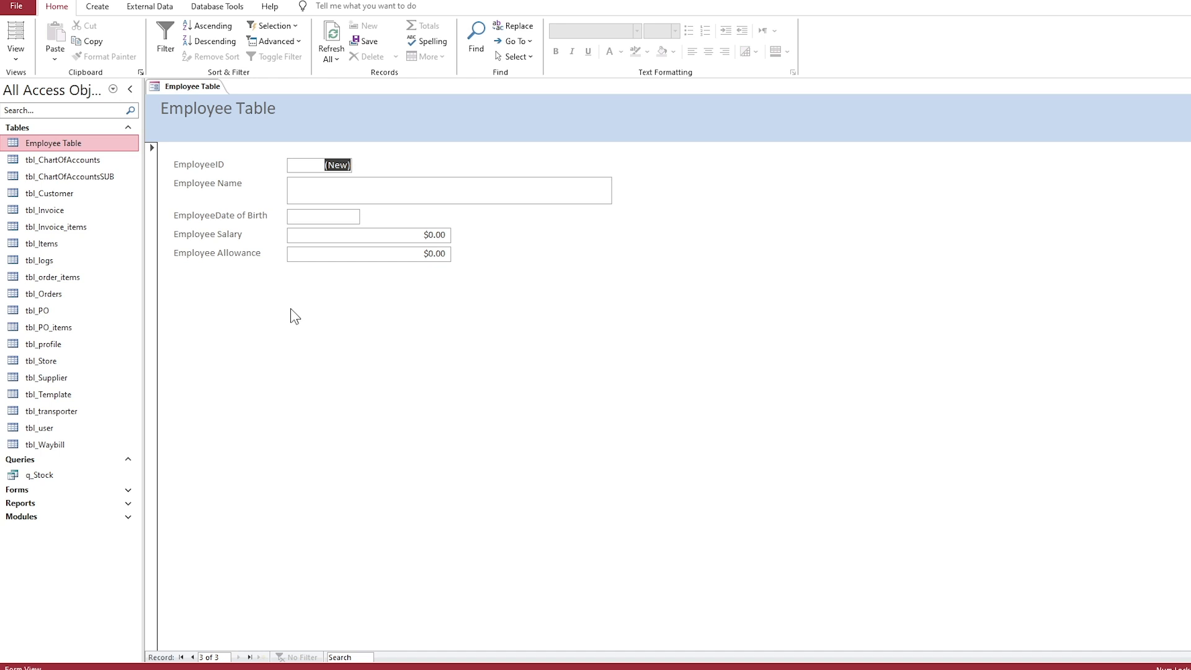
click(193, 656)
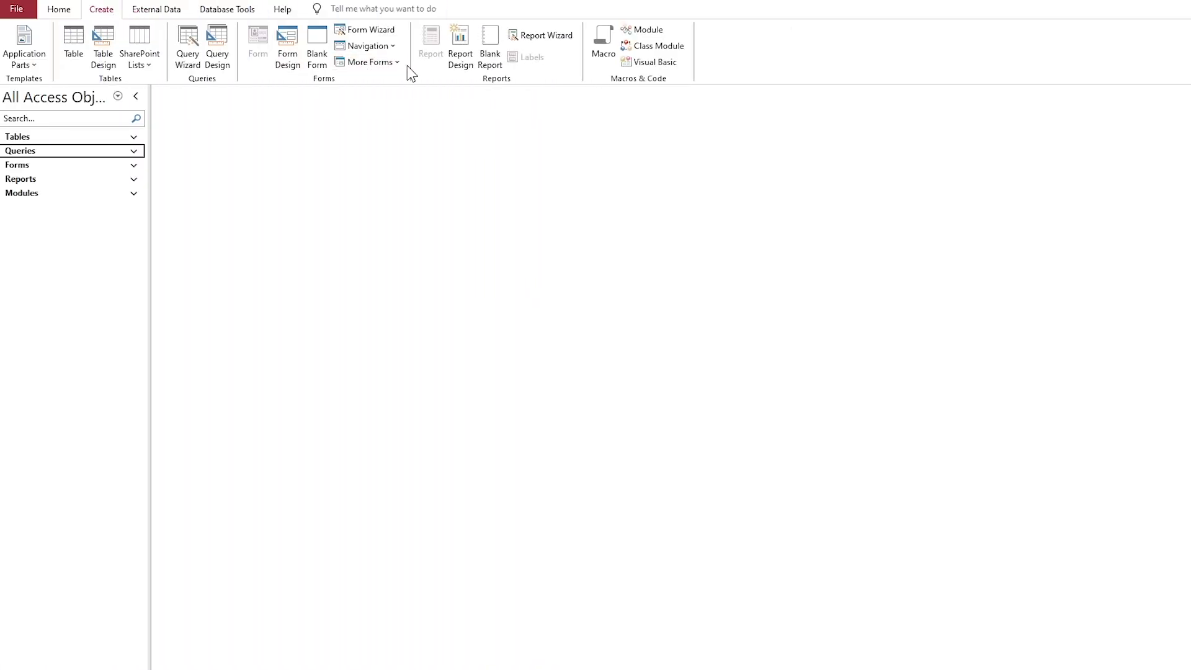
- Create an Employee Table report with the Report Wizard, including all fields and default options
click(537, 37)
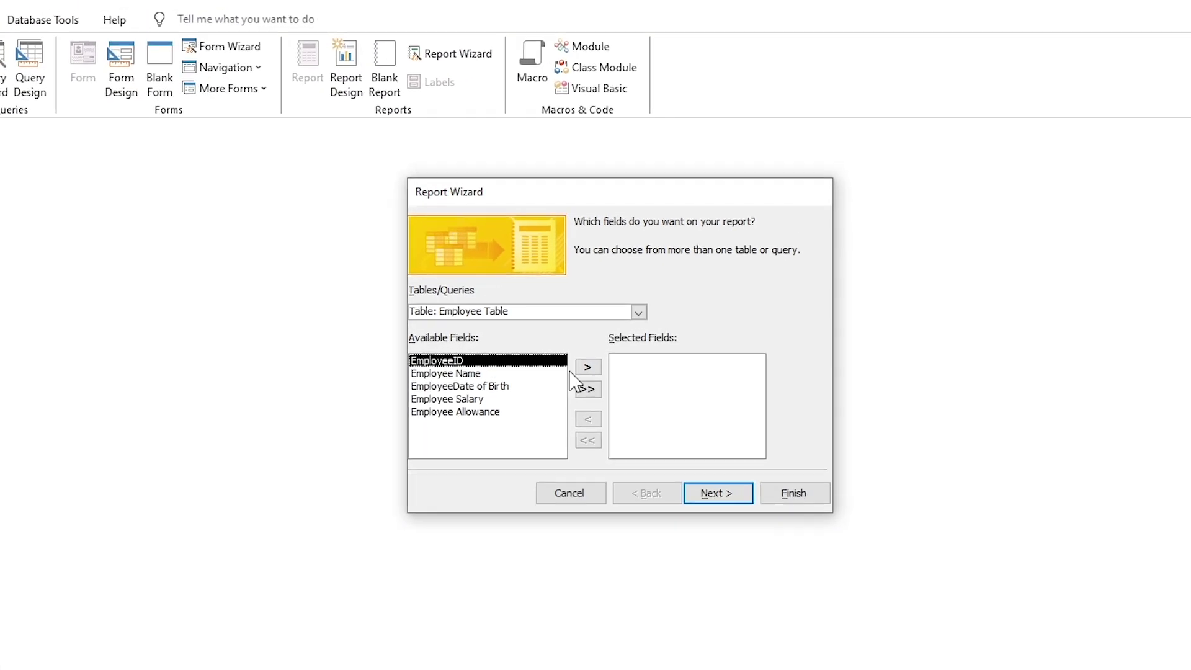
click(587, 389)
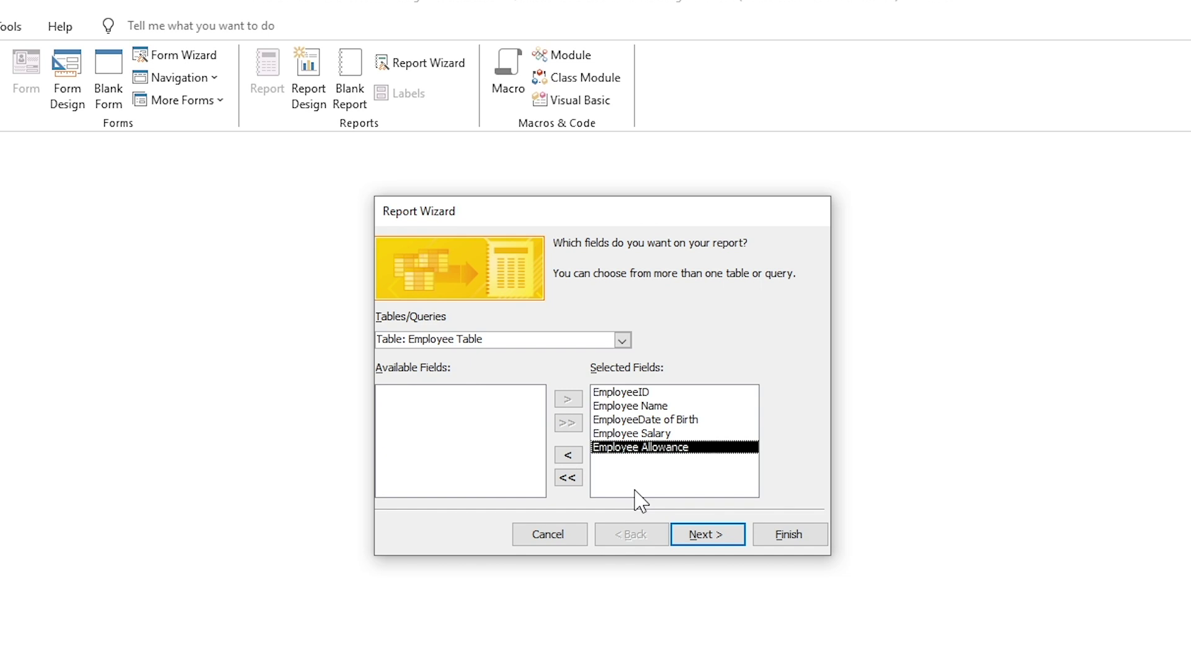
click(718, 492)
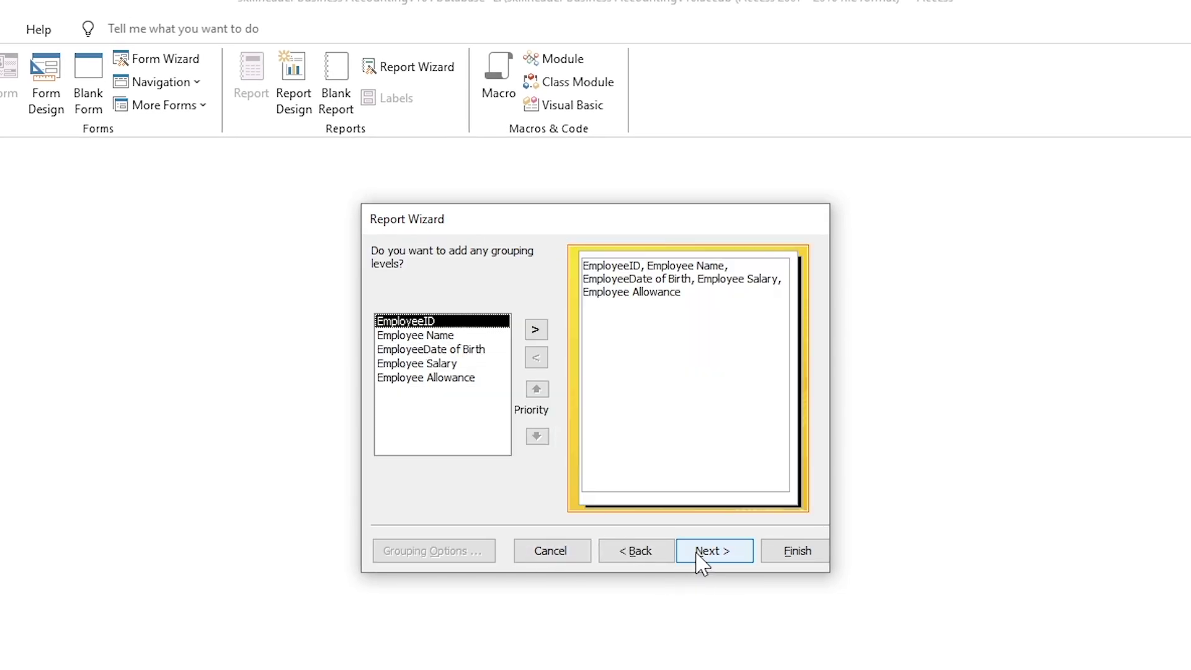
click(697, 552)
click(697, 552)
click(697, 552)
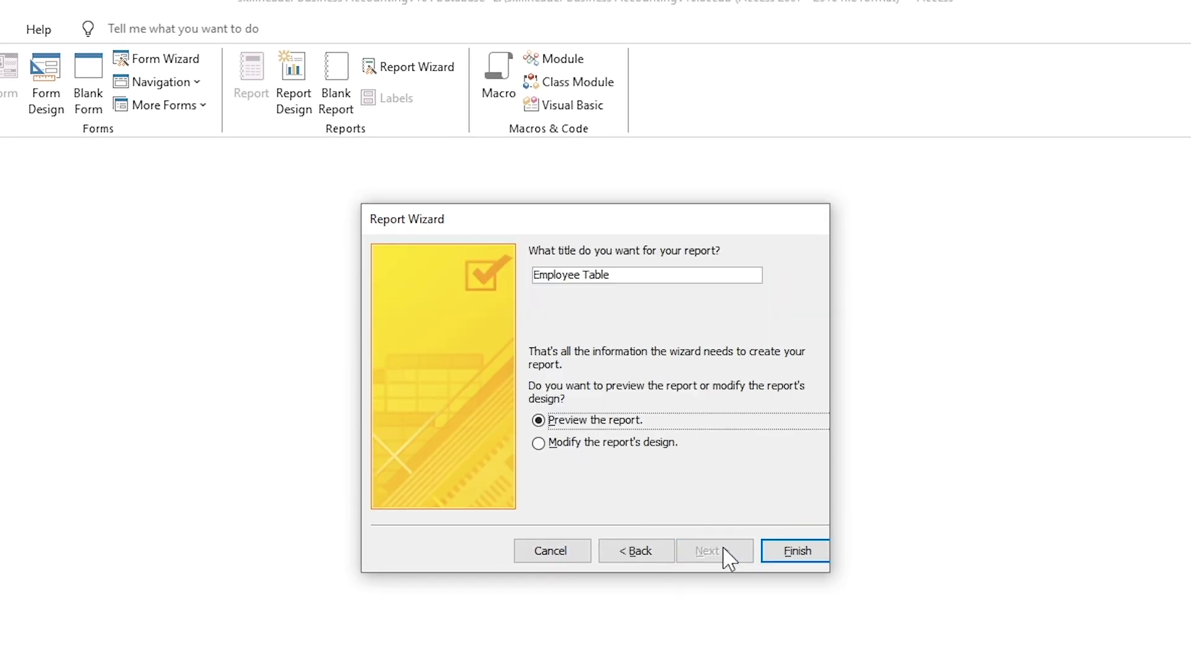
key(Return)
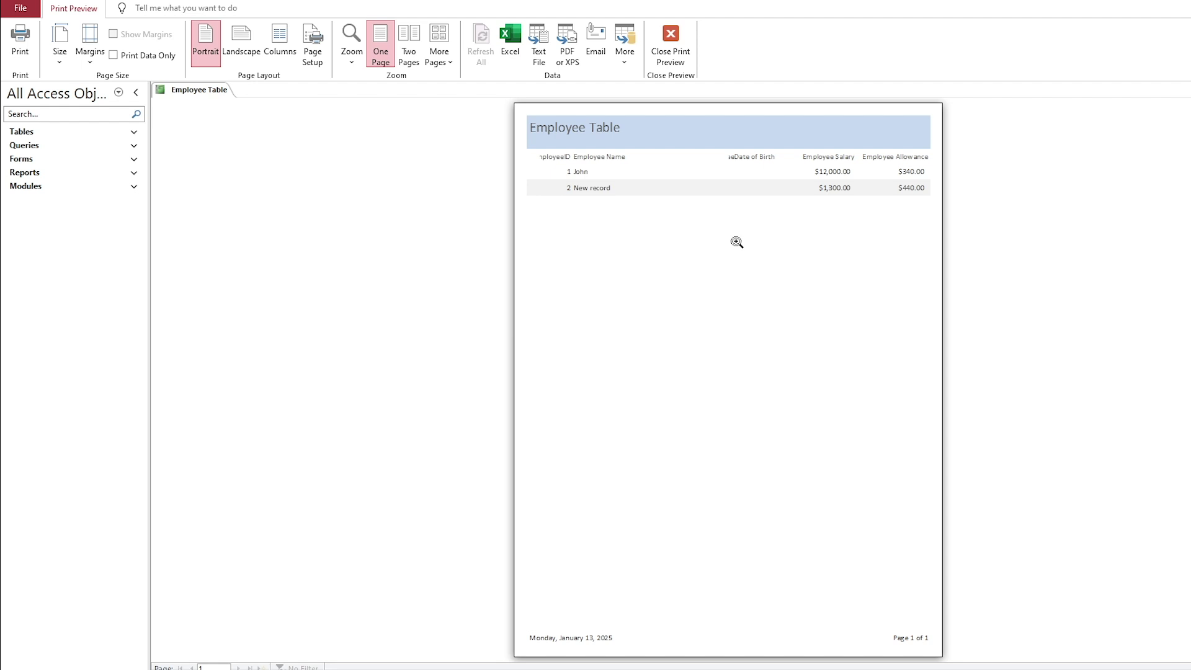
- Retitle the report Employee Data in Design View and show it in Print Preview
right_click(580, 202)
click(627, 239)
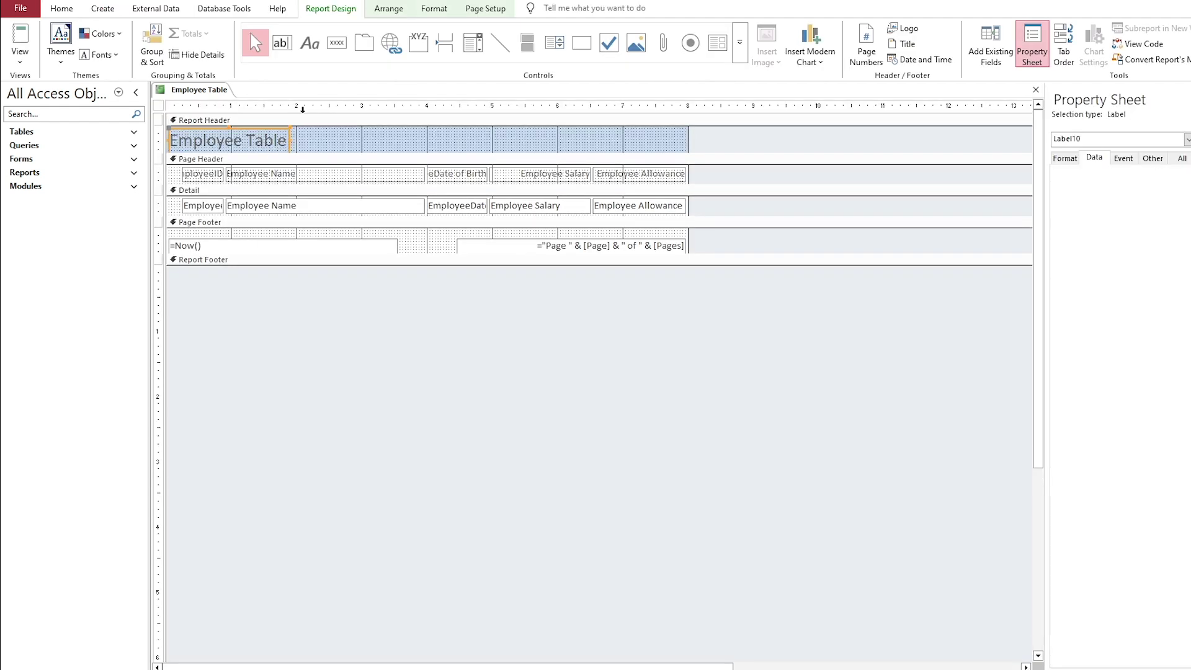
double_click(343, 136)
key(BackSpace)
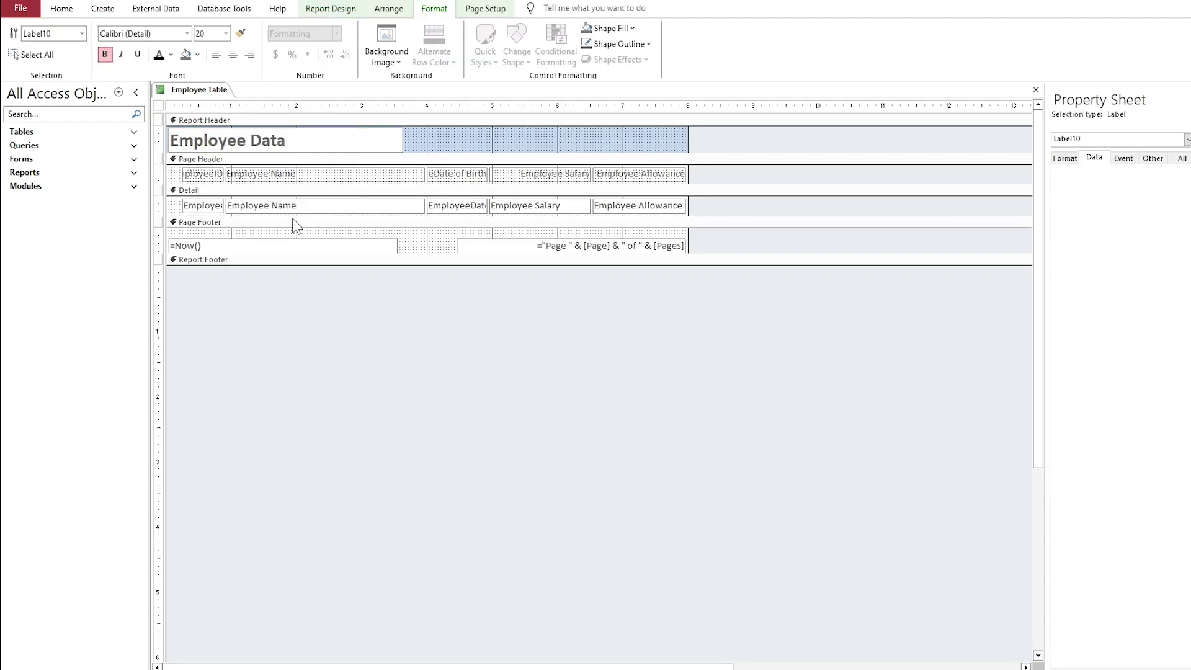
click(61, 8)
click(21, 67)
click(42, 106)
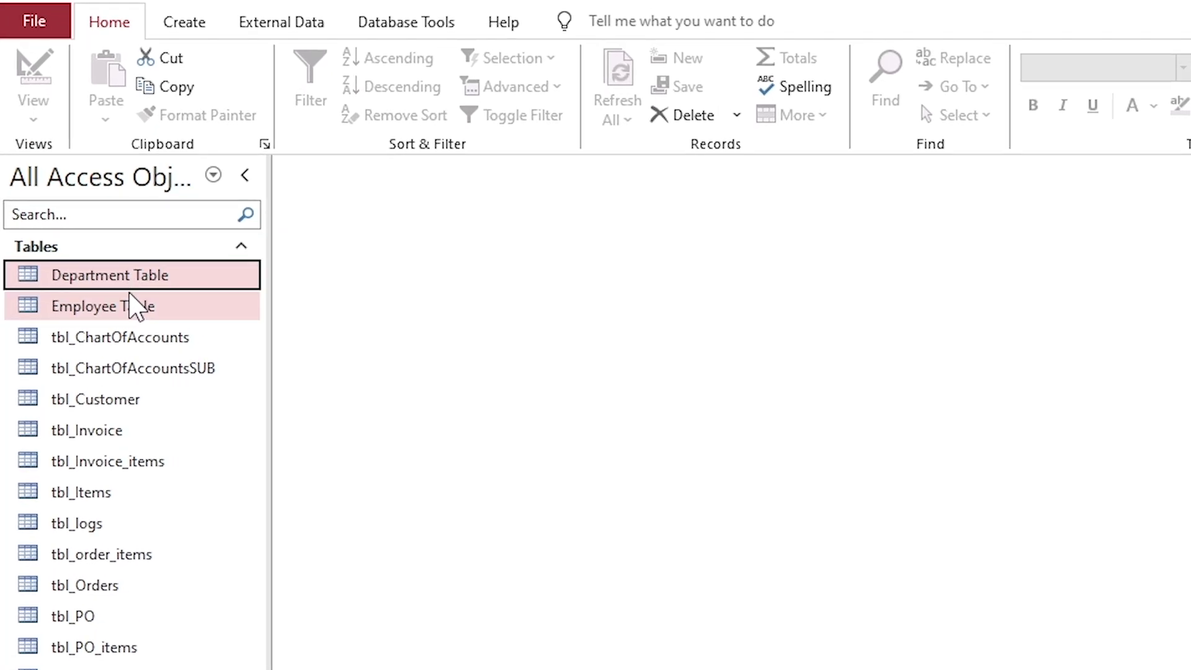
- Add Department Table and Employee Table to Relationships and link DepartmentID to Department ID
click(63, 170)
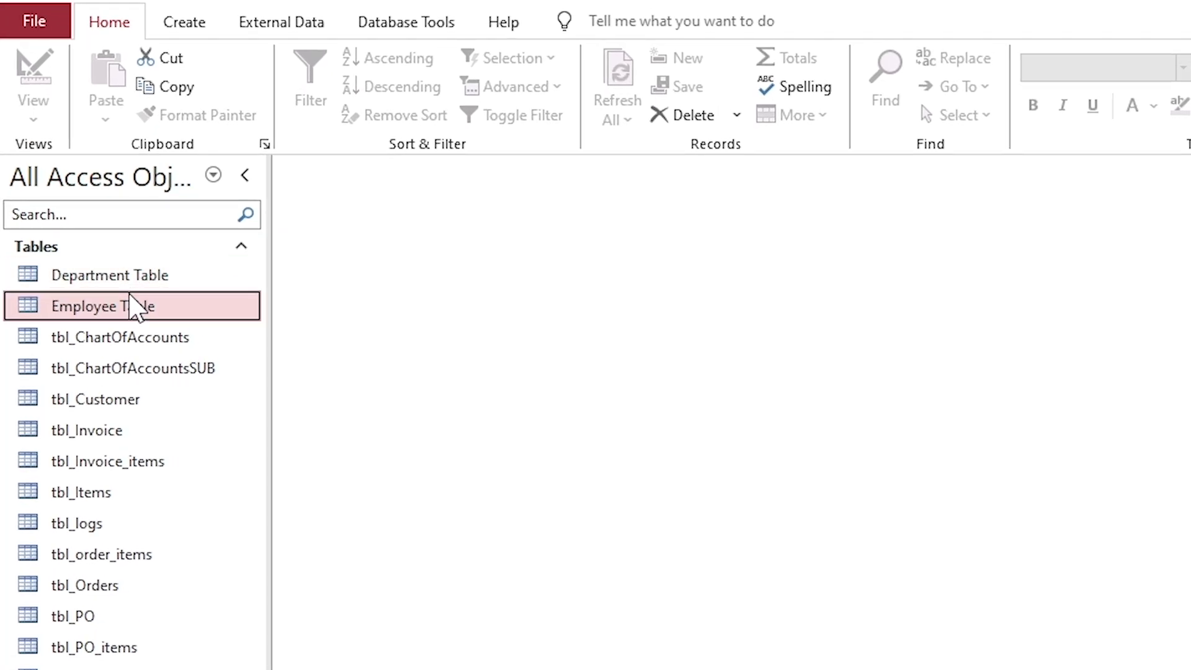
ctrl+click(102, 276)
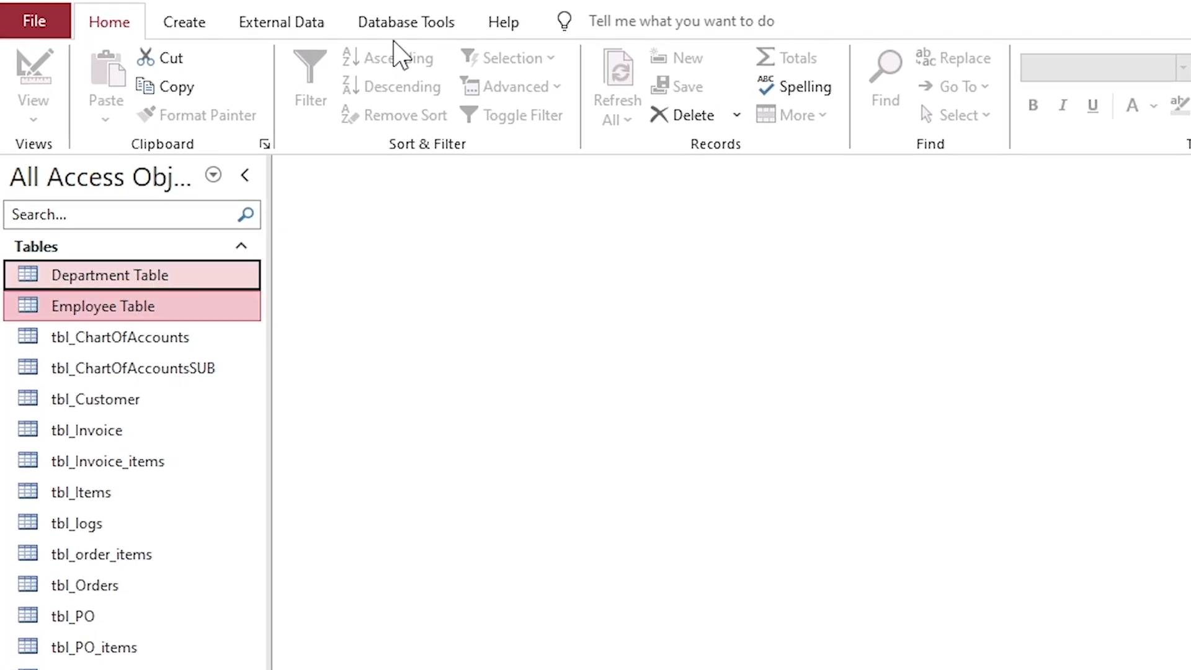
click(404, 22)
click(289, 104)
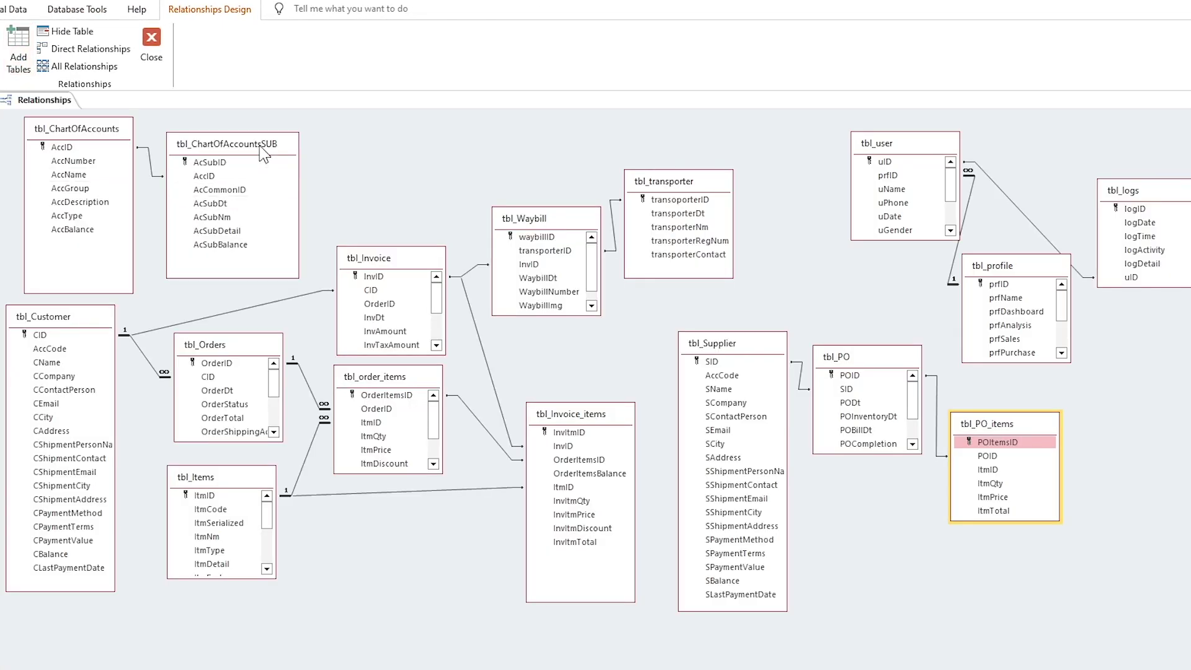
click(19, 62)
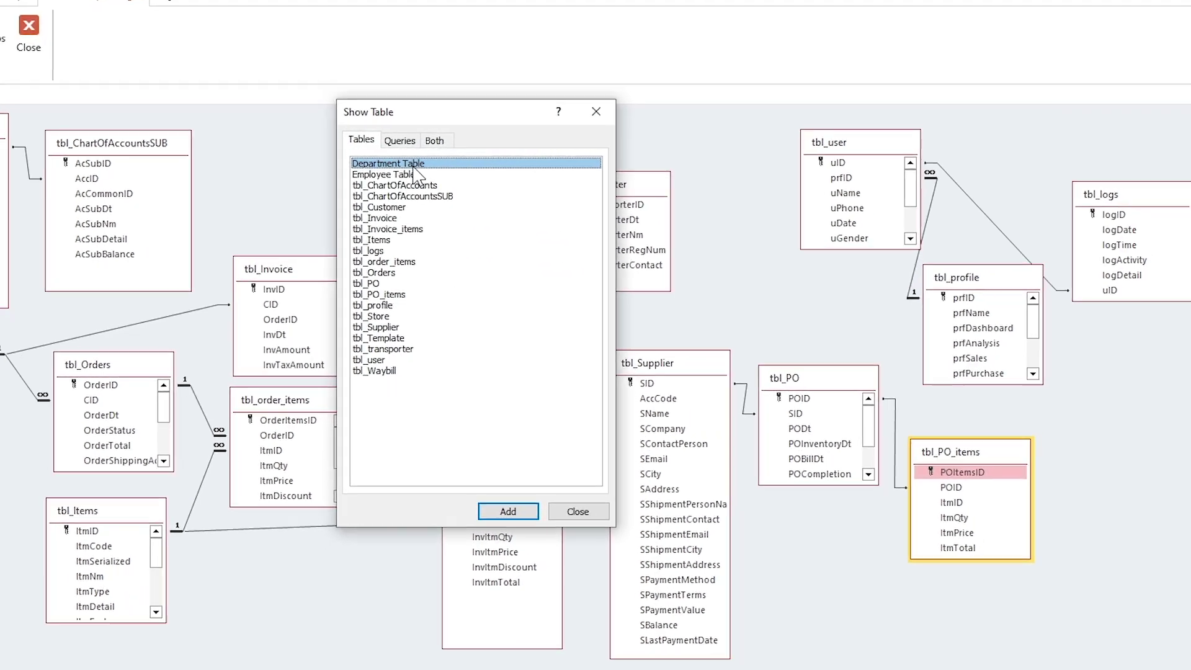
click(481, 105)
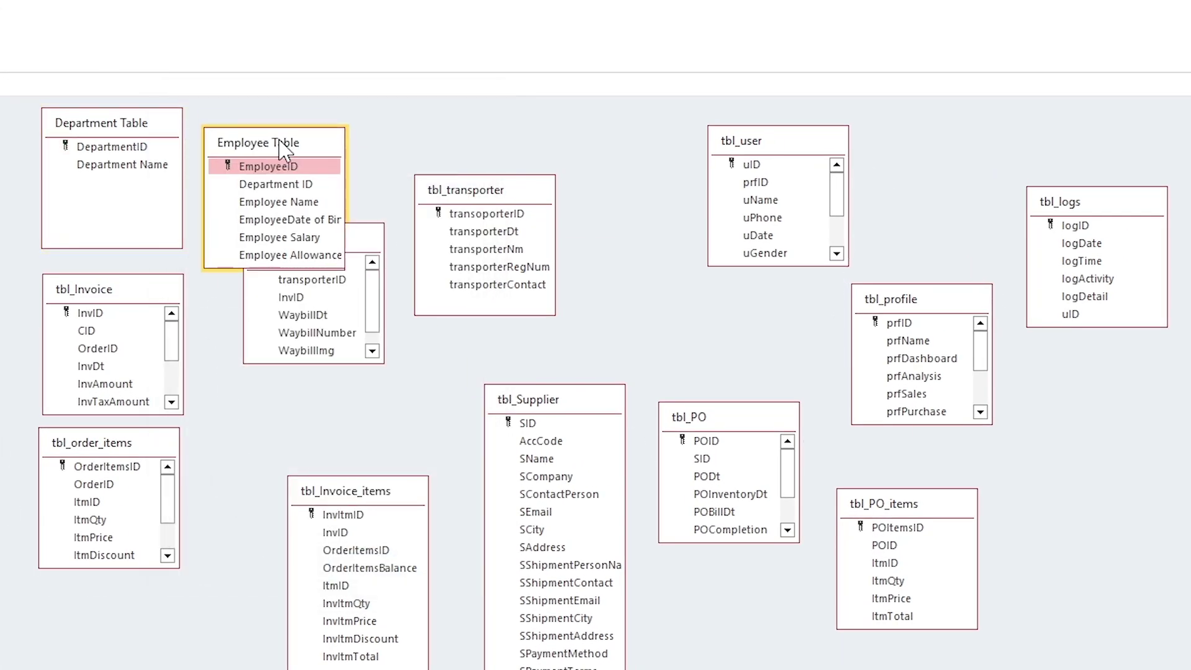
drag(114, 151, 277, 169)
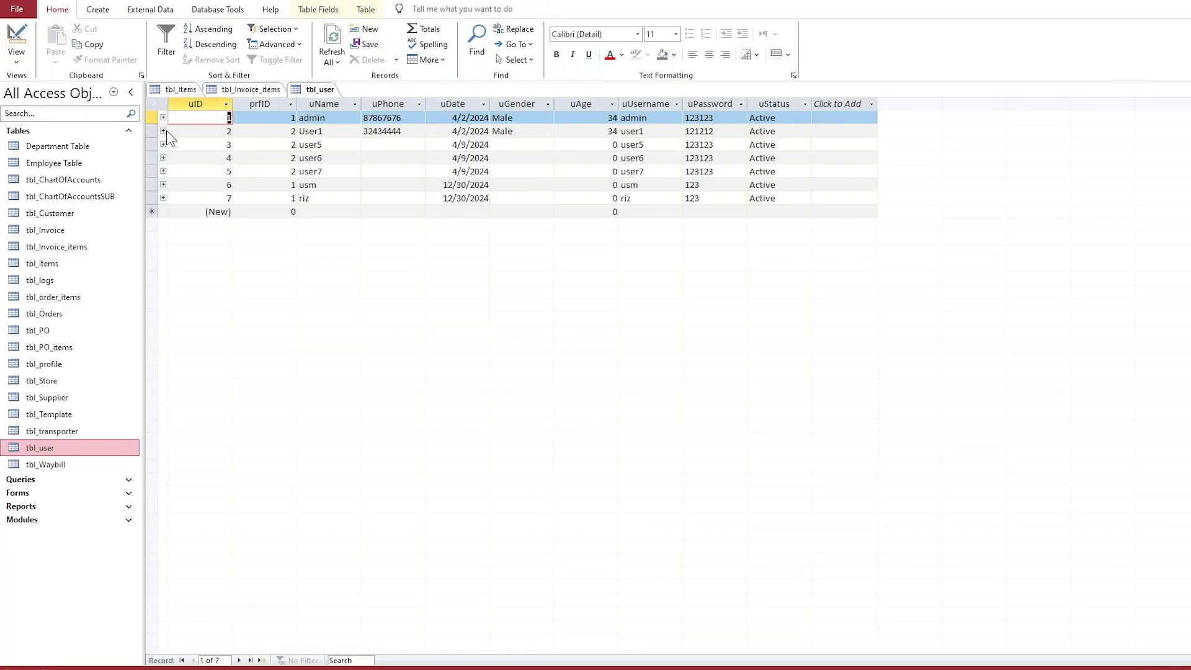
- Expand the first two users in tbl_user to show their related log entries
click(167, 130)
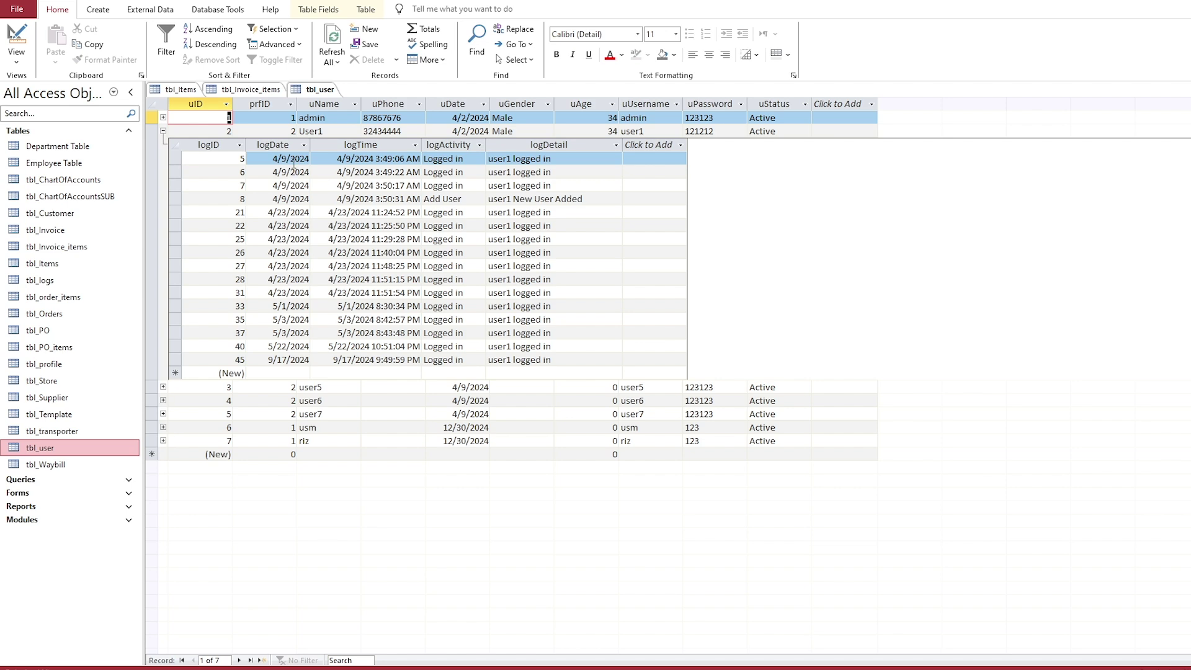
click(163, 118)
click(364, 239)
scroll(366, 273, down, 10)
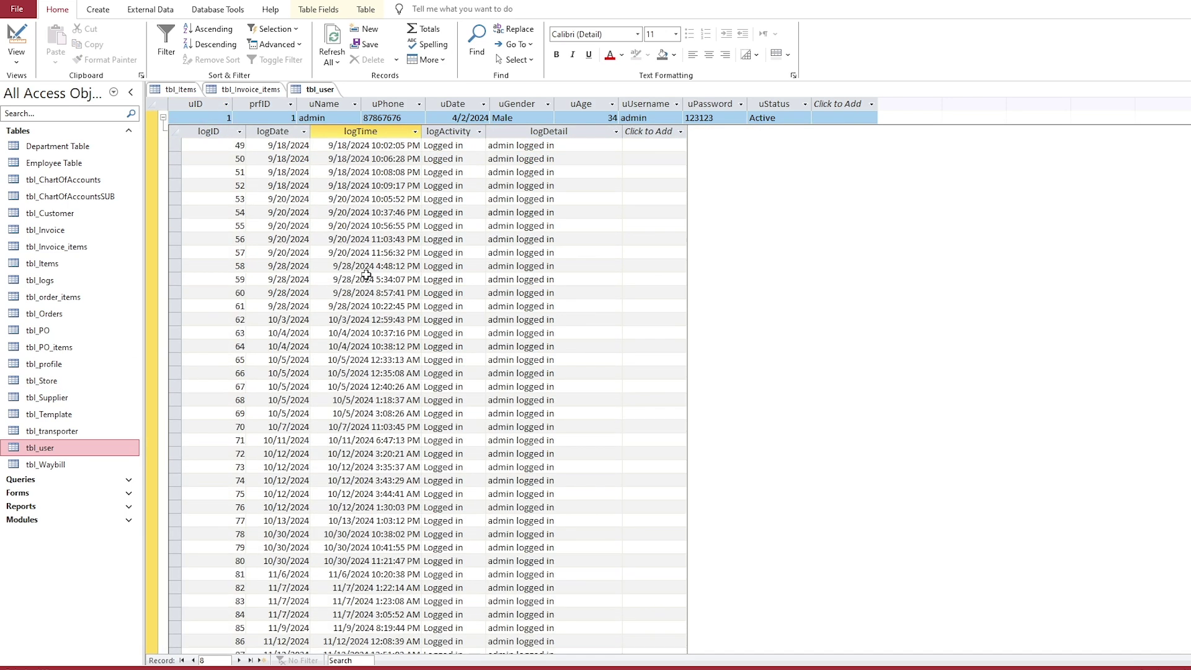
scroll(366, 275, down, 20)
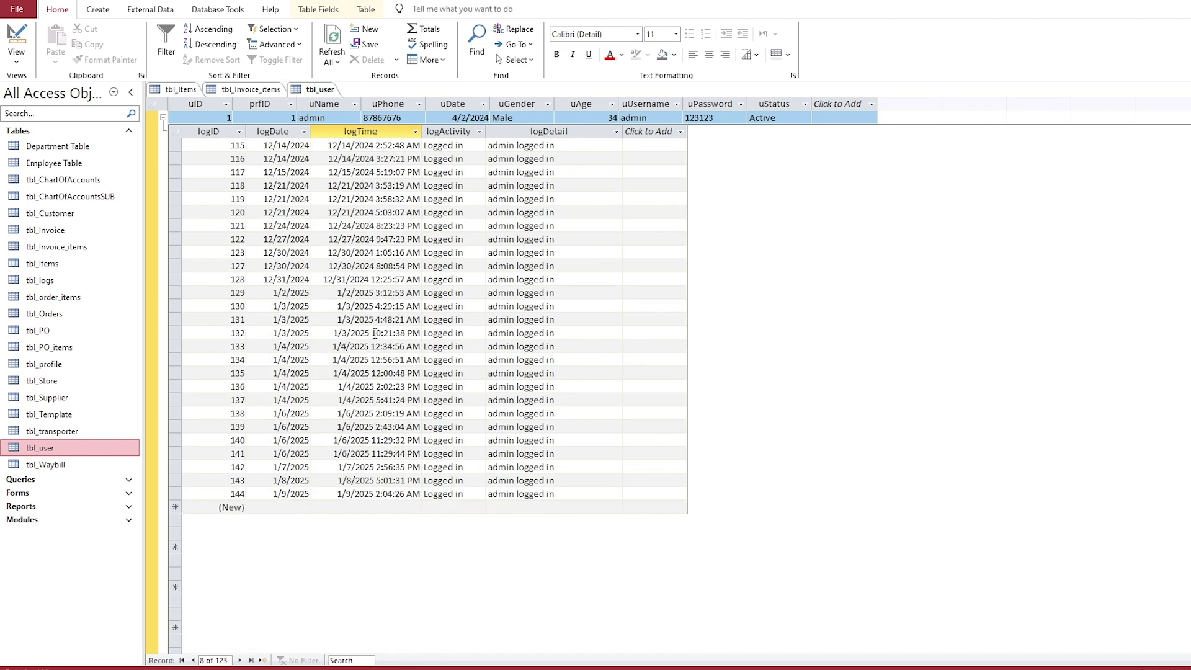
scroll(374, 333, up, 20)
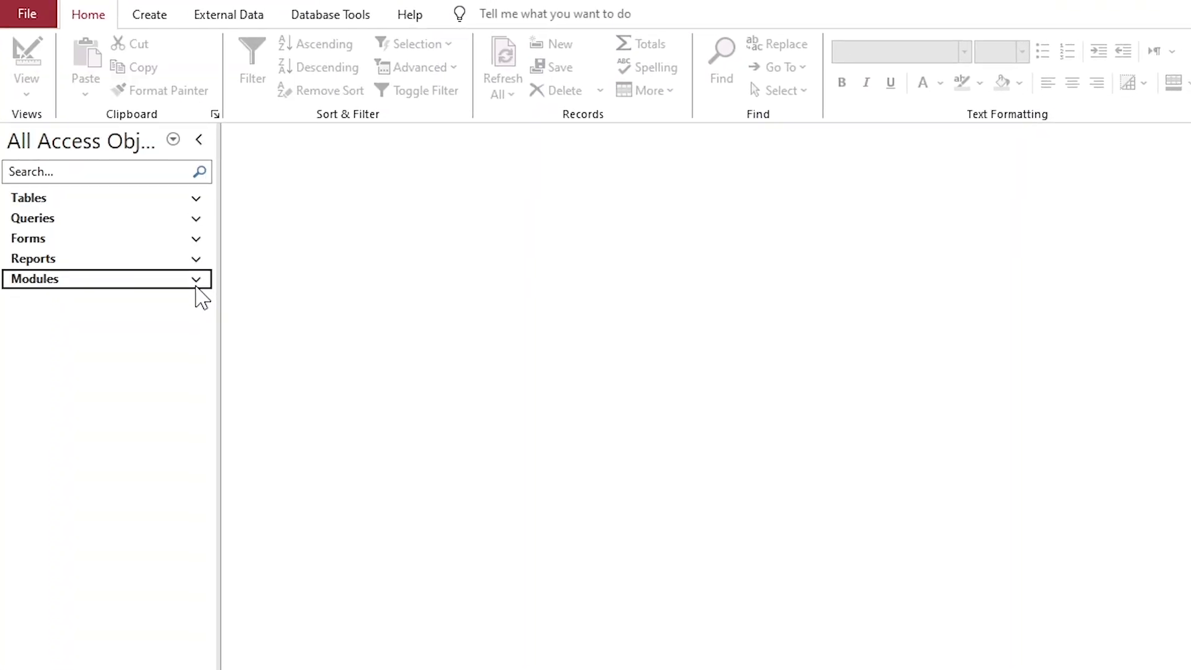
- Open the Employee form in Design View and make the Form Header taller
click(197, 277)
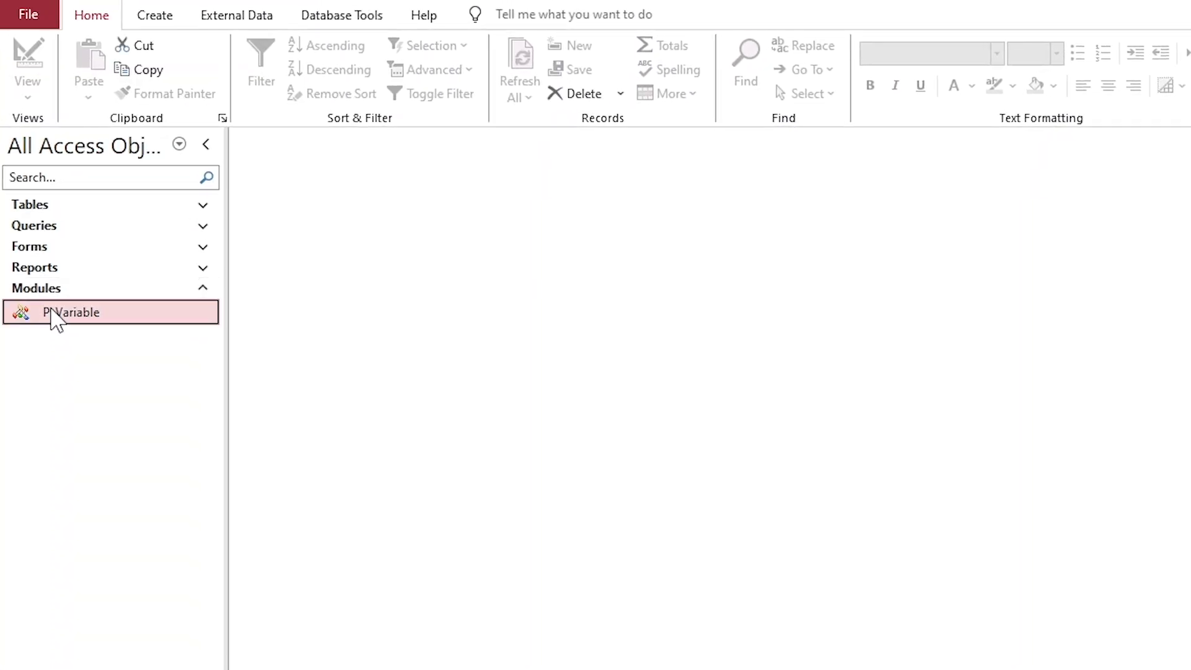
click(162, 19)
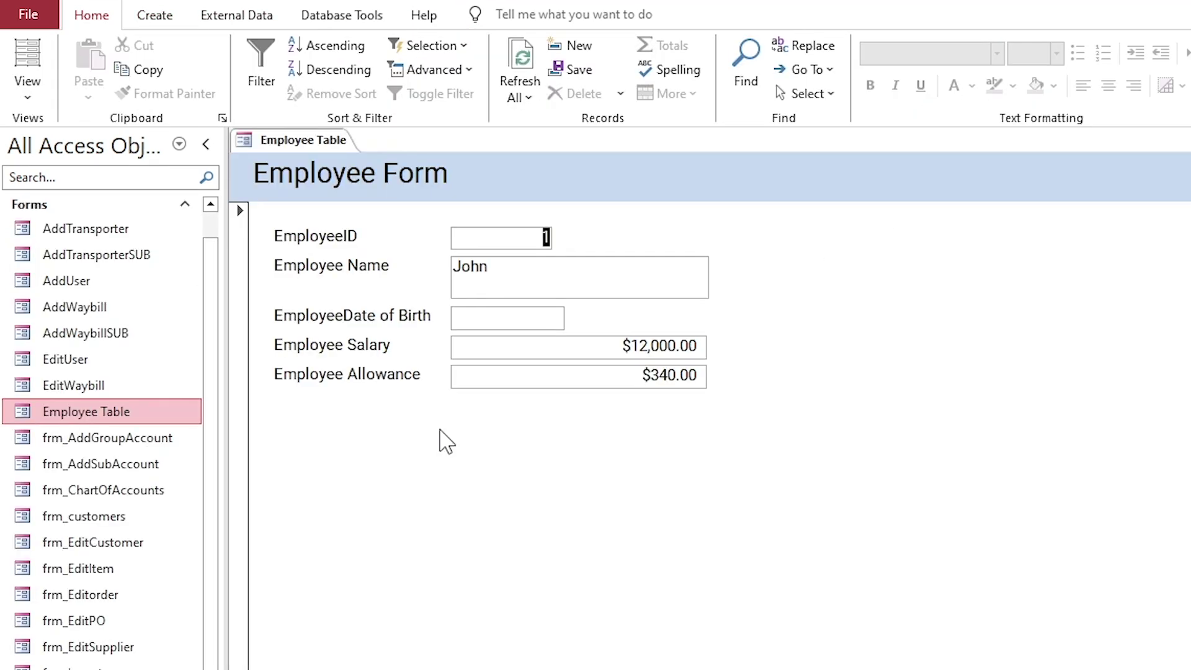
right_click(328, 140)
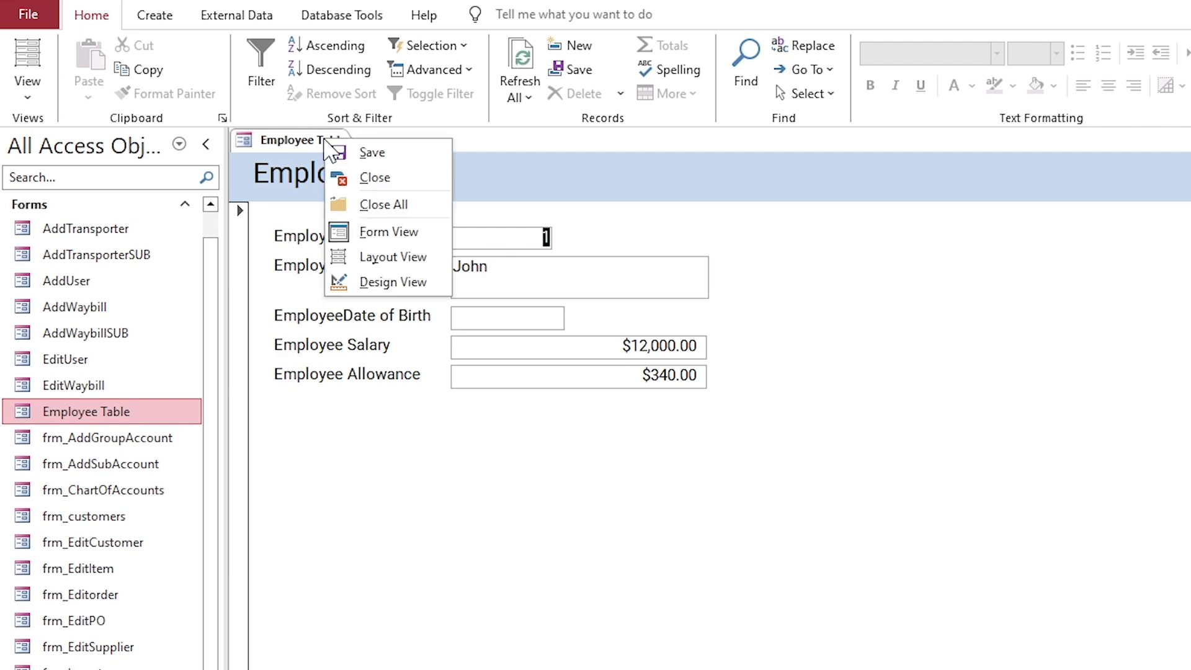
click(366, 279)
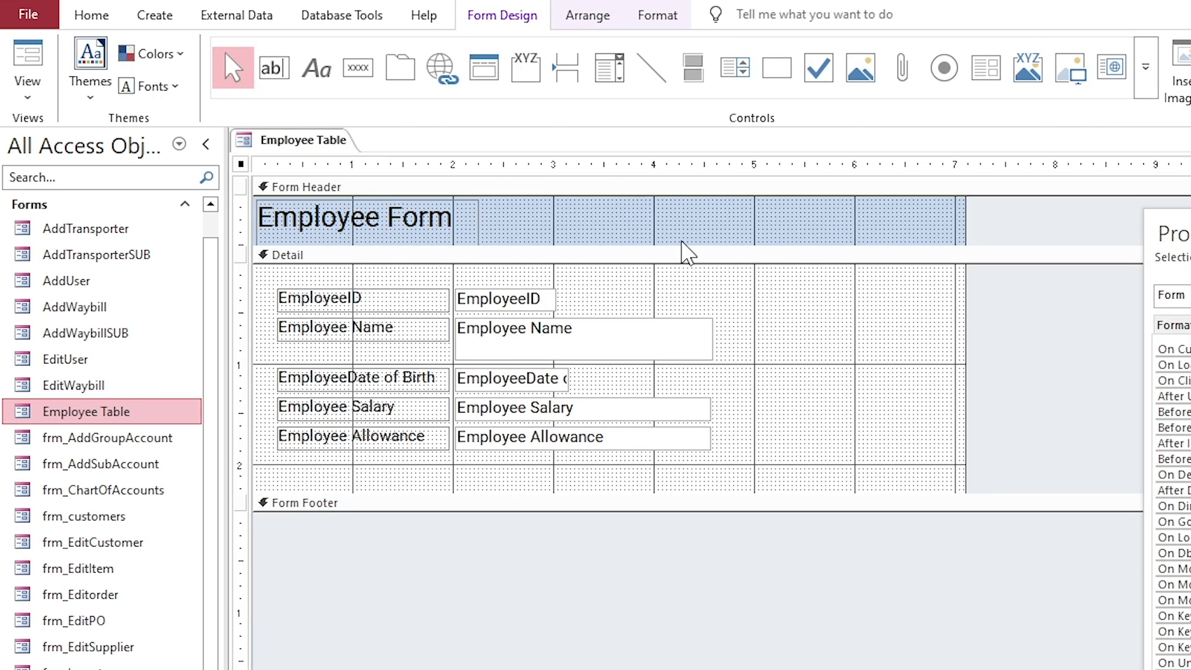
drag(683, 246, 683, 267)
- Add an exit-door Close Form button to the header and view its CloseWindow On Click macro
click(358, 67)
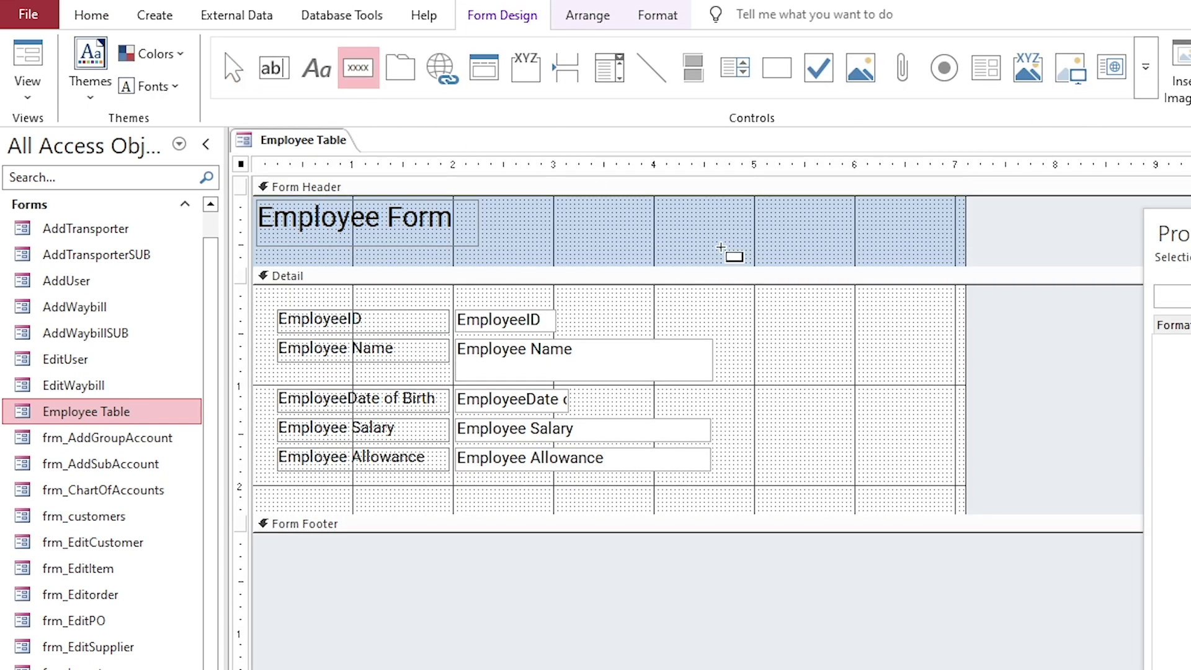
click(721, 248)
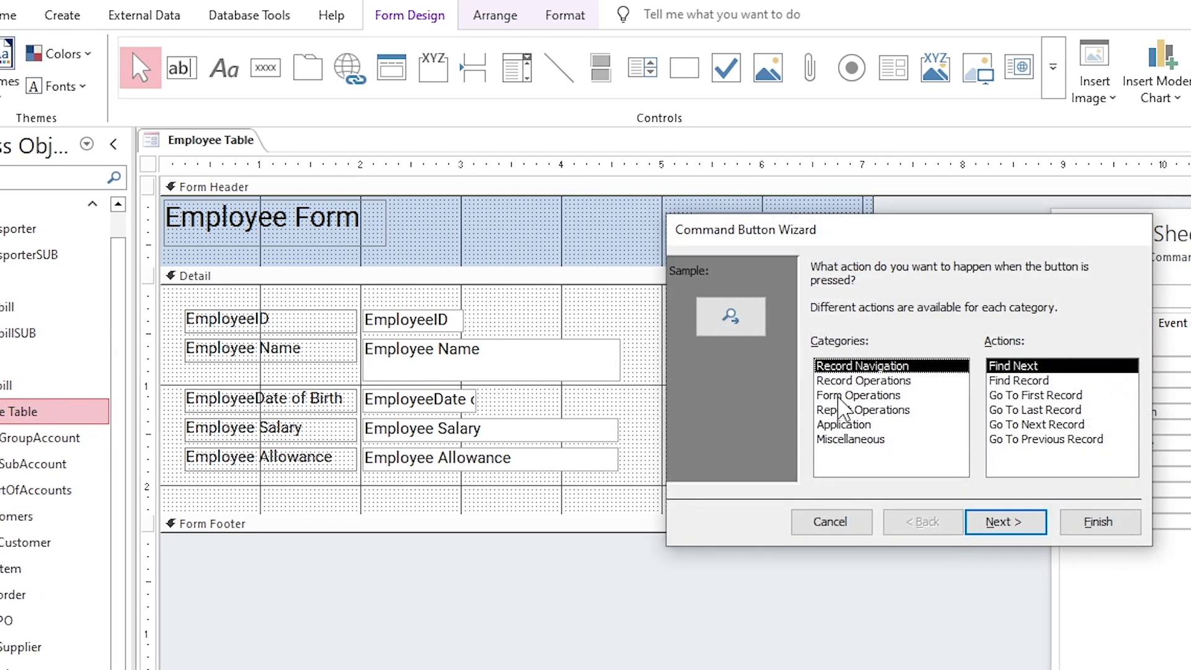
click(850, 396)
click(1008, 380)
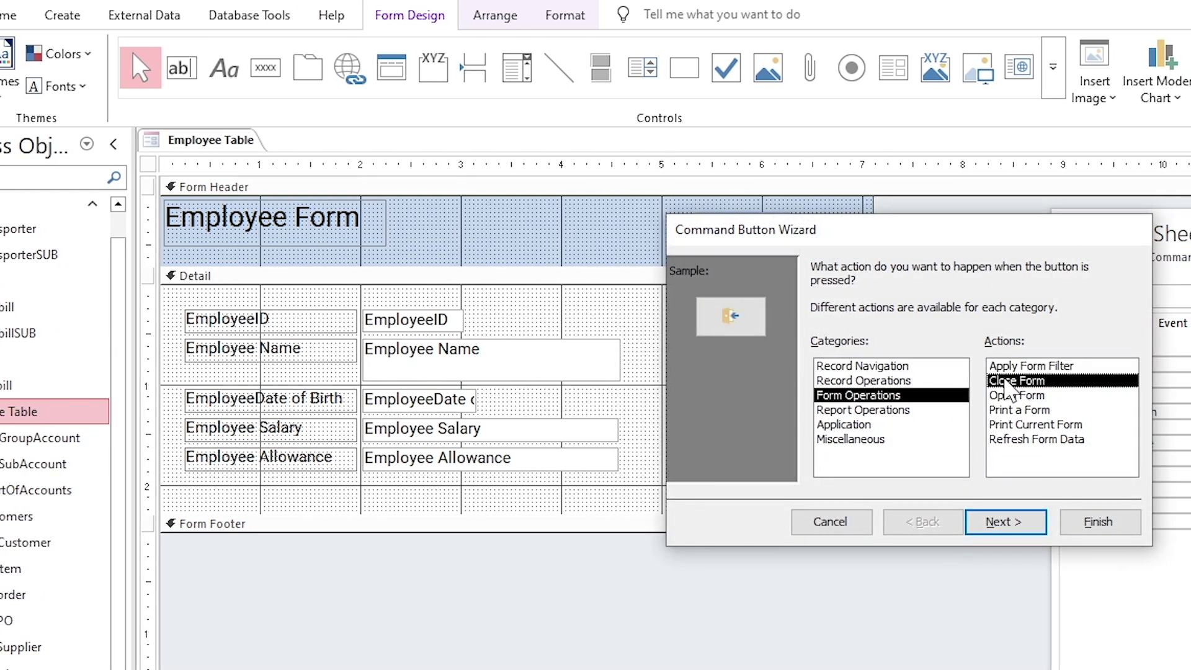
click(1006, 522)
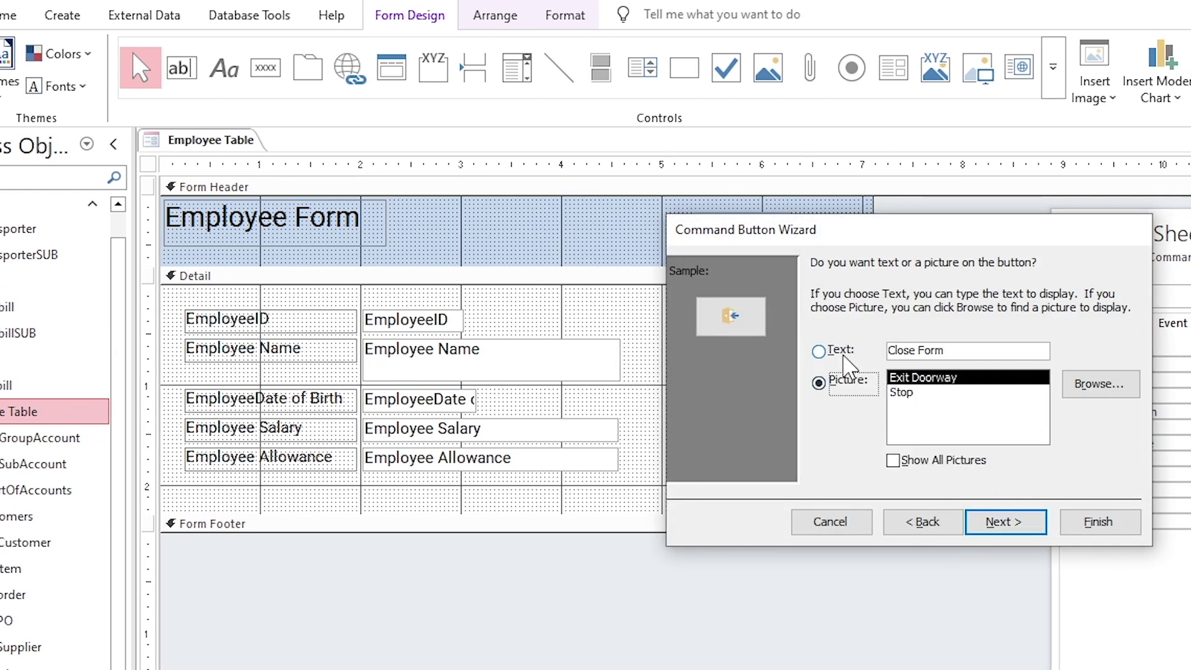
click(993, 523)
click(1063, 523)
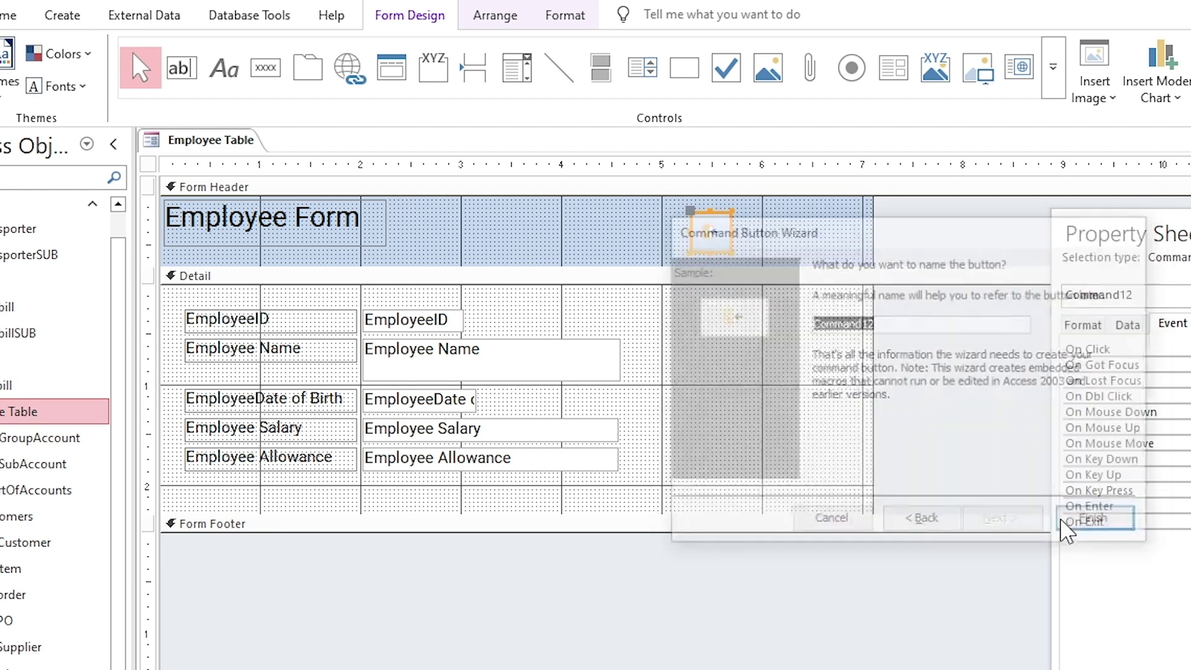
drag(720, 234, 824, 232)
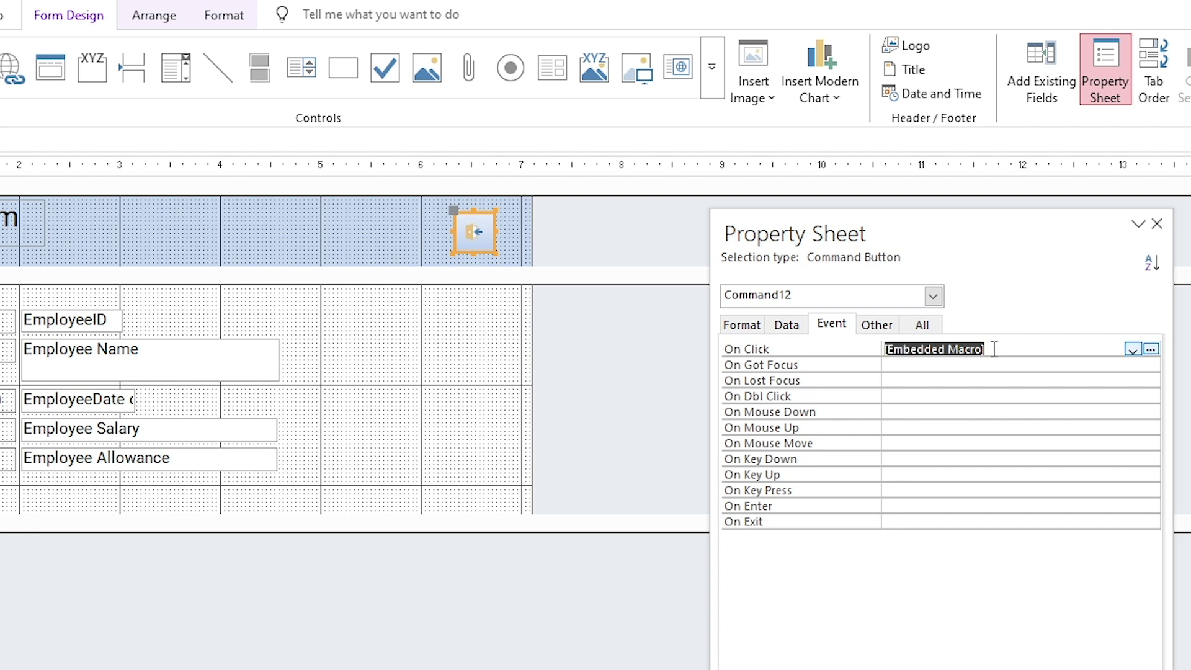
click(1152, 351)
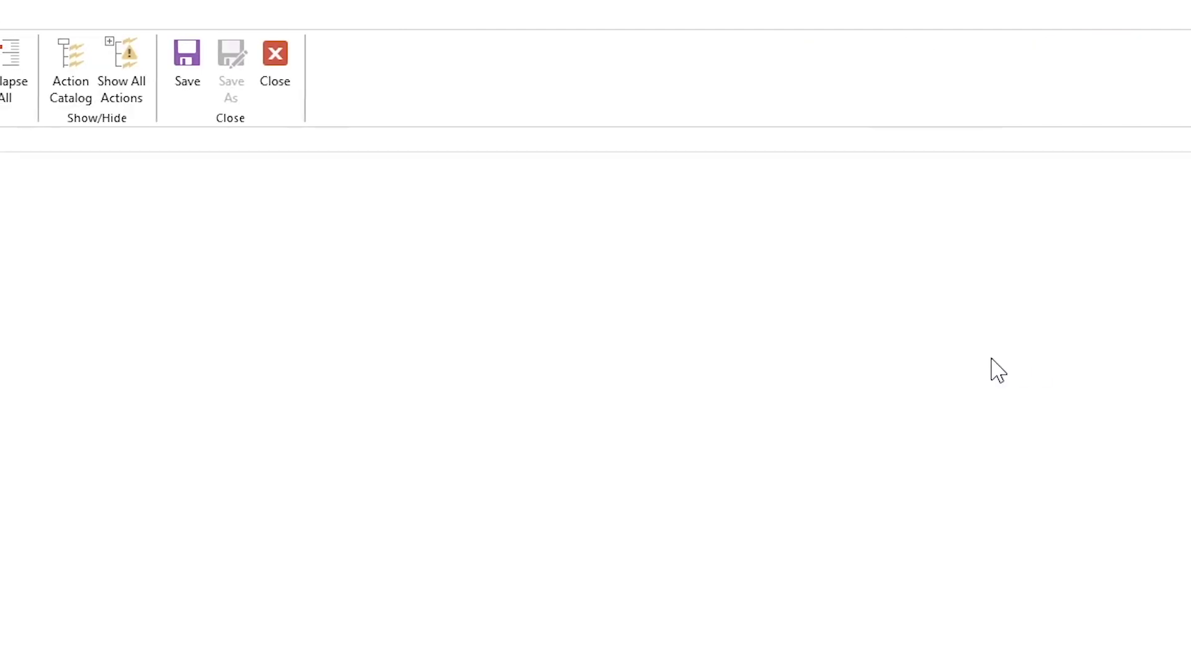
click(93, 200)
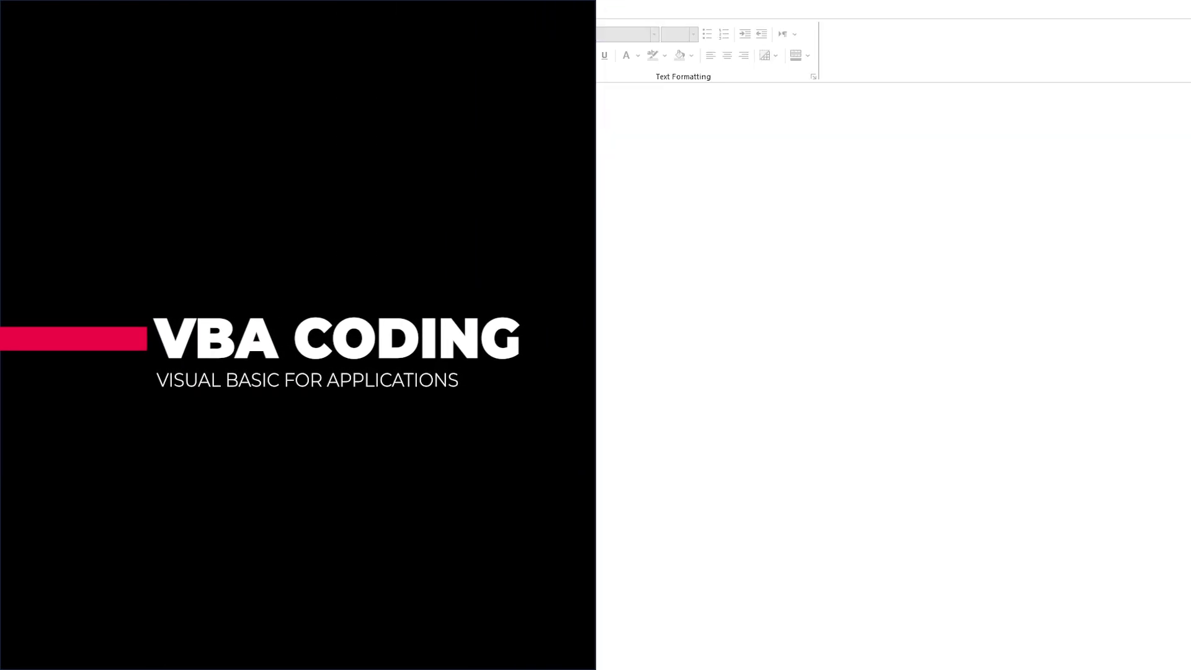
- Create a VBA code handler for the Employee Name text box's On Lost Focus event
click(118, 311)
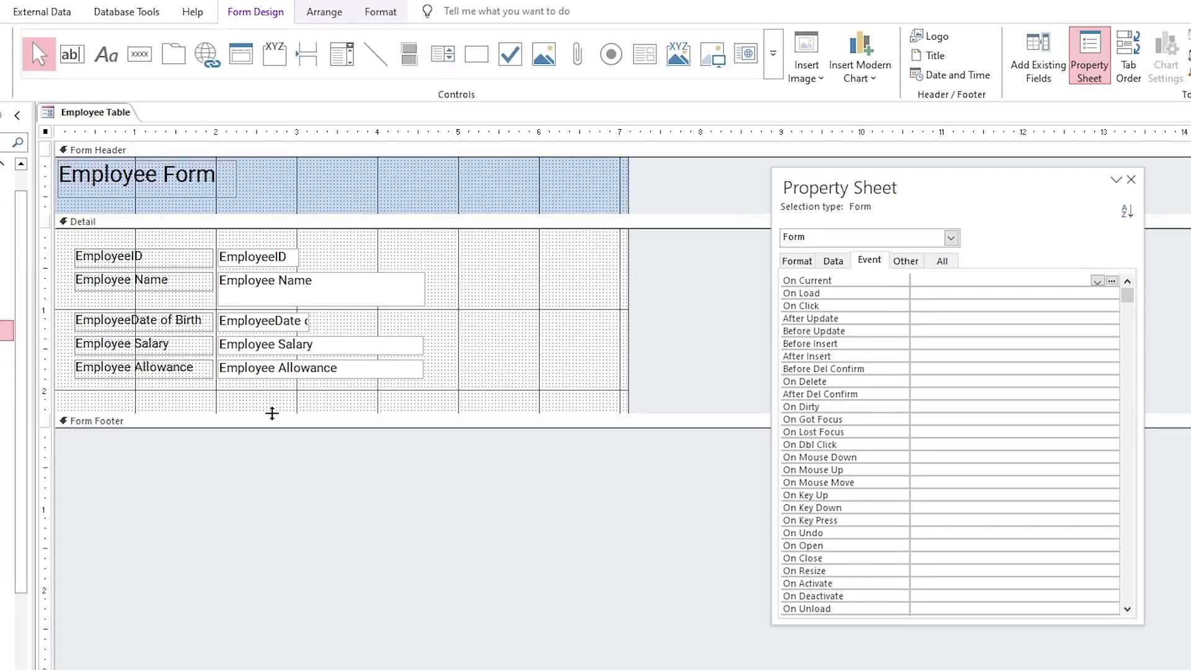
click(391, 298)
drag(844, 187, 590, 192)
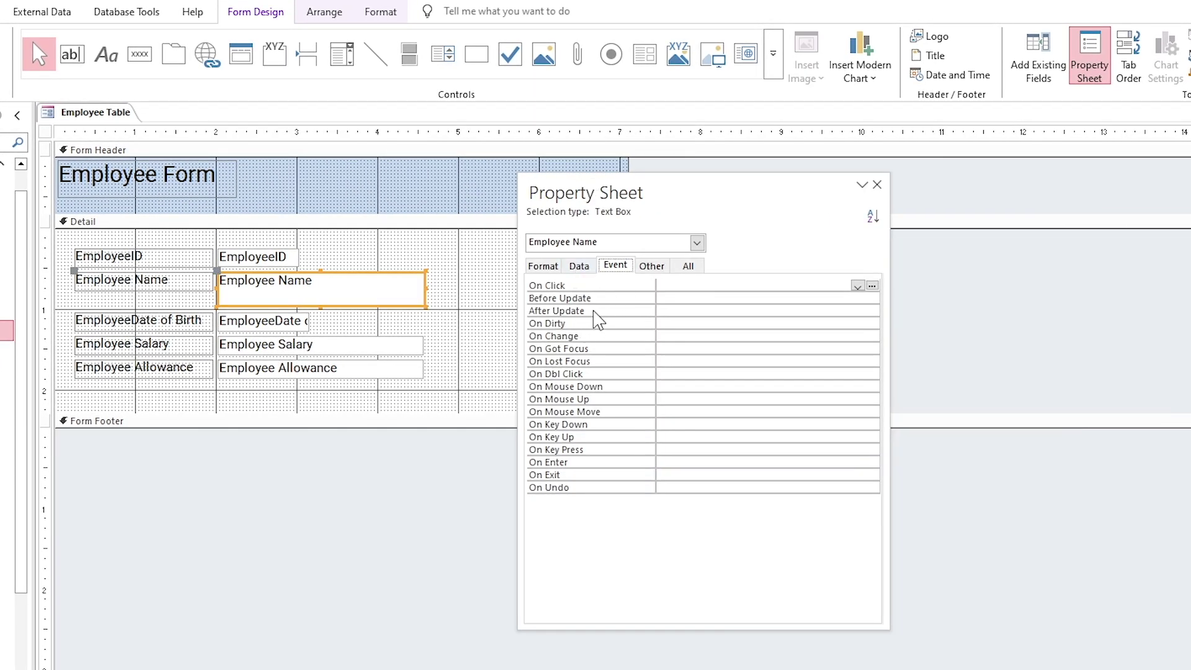
click(597, 361)
click(872, 361)
double_click(622, 251)
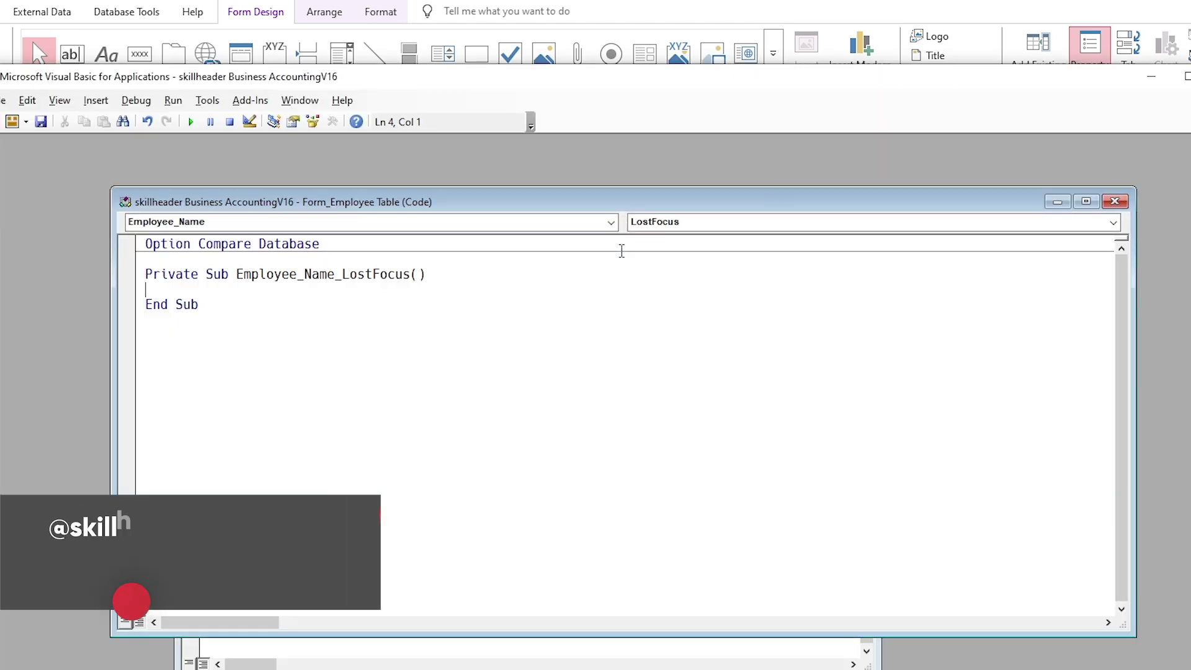
- Write an IsNull check on Employee_Name that warns 'Enter Employee Name first'
drag(470, 93, 868, 100)
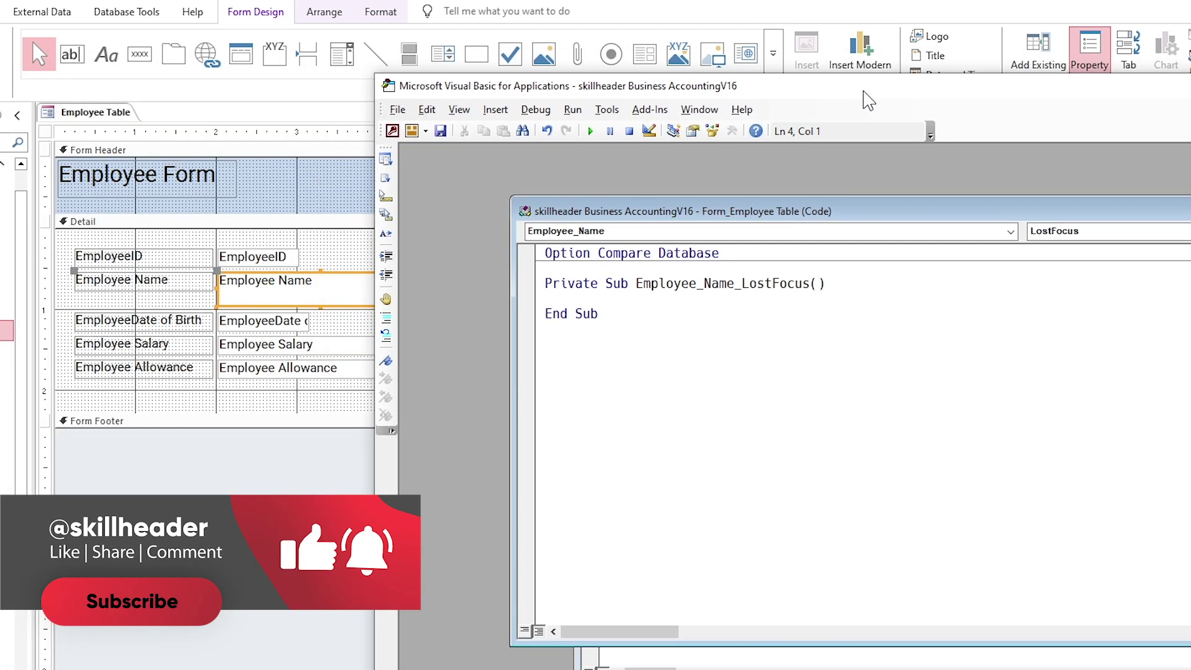
text(if me.emp)
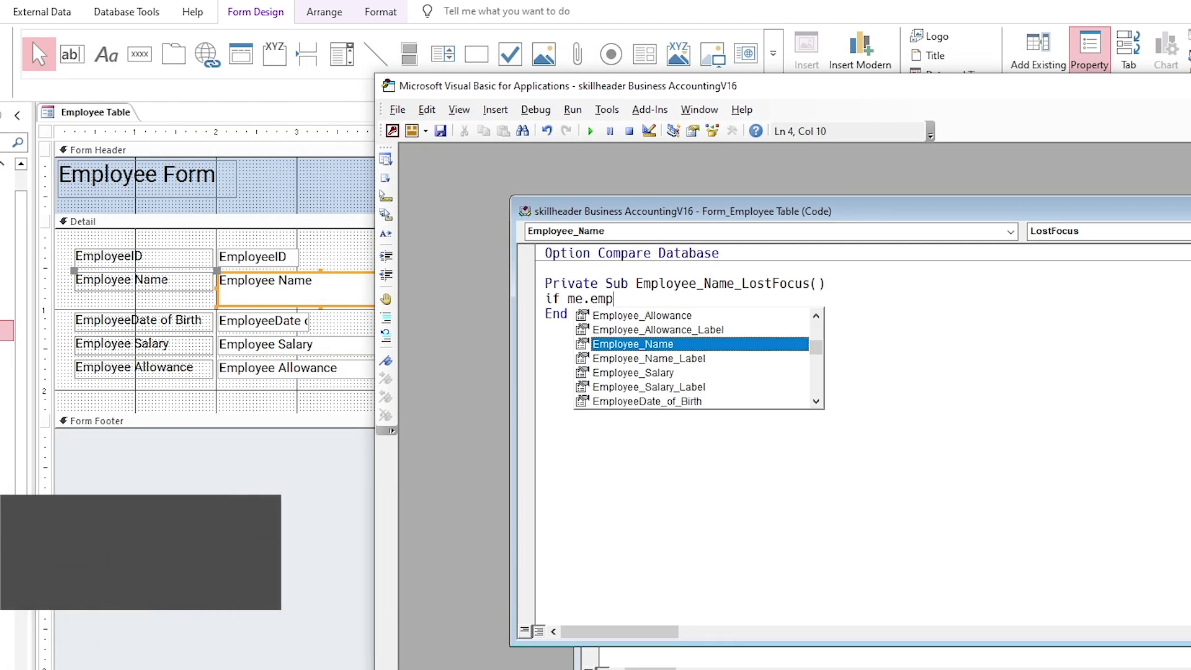
key(Tab)
key(Home)
key(ctrl+Right)
text(isn)
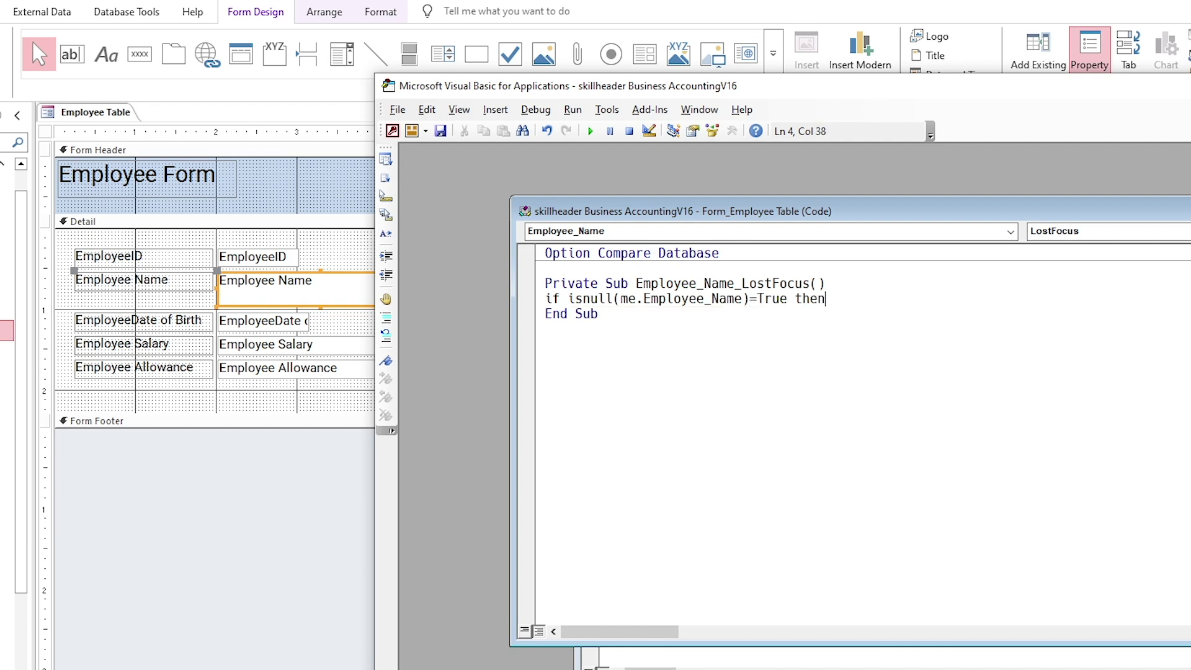
text(t")
key(Return)
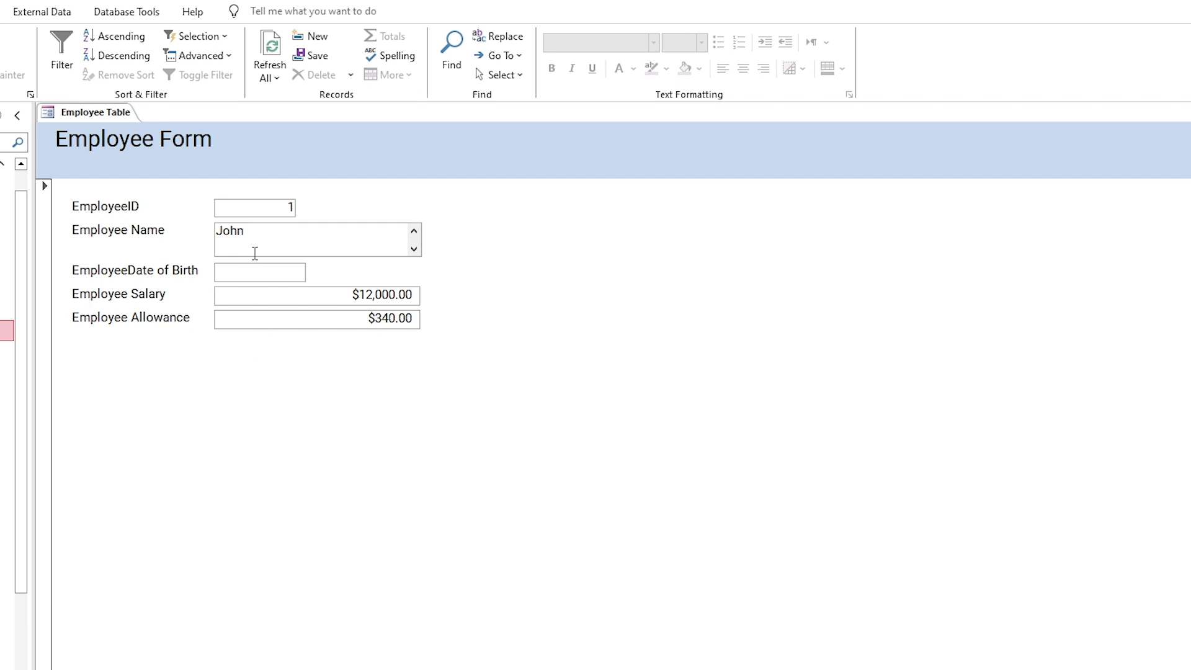
- On a new blank employee record, trigger the empty-name 'Enter Employee Name first' warning and dismiss it
key(ctrl+plus)
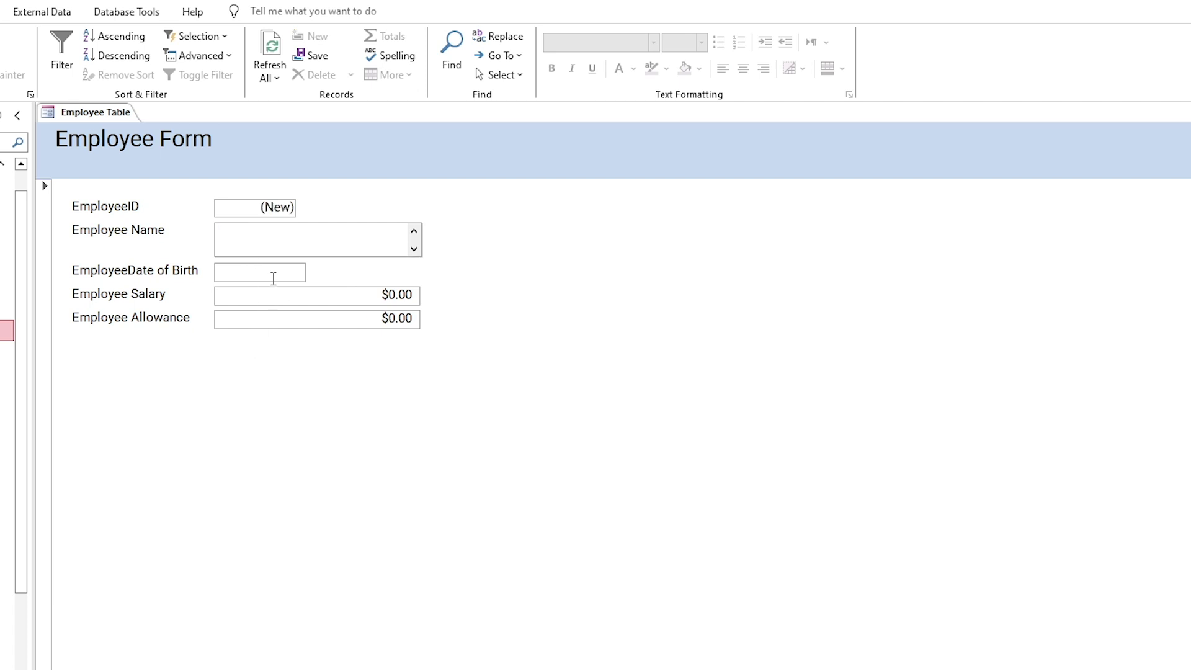
click(248, 272)
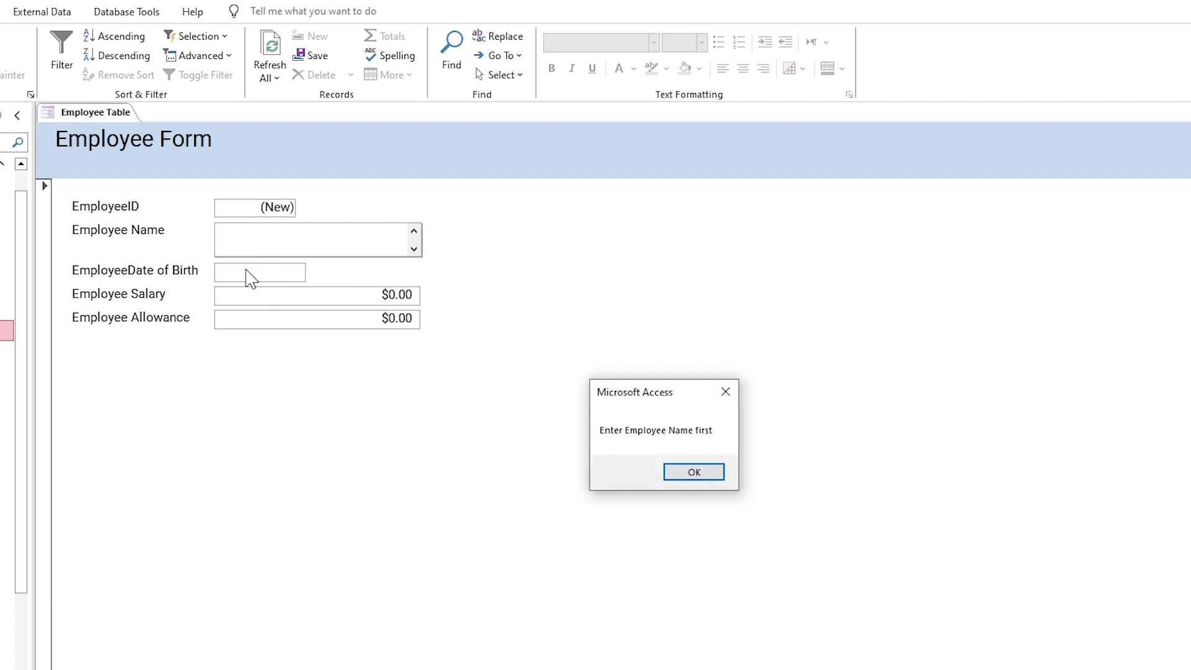
drag(619, 393, 299, 353)
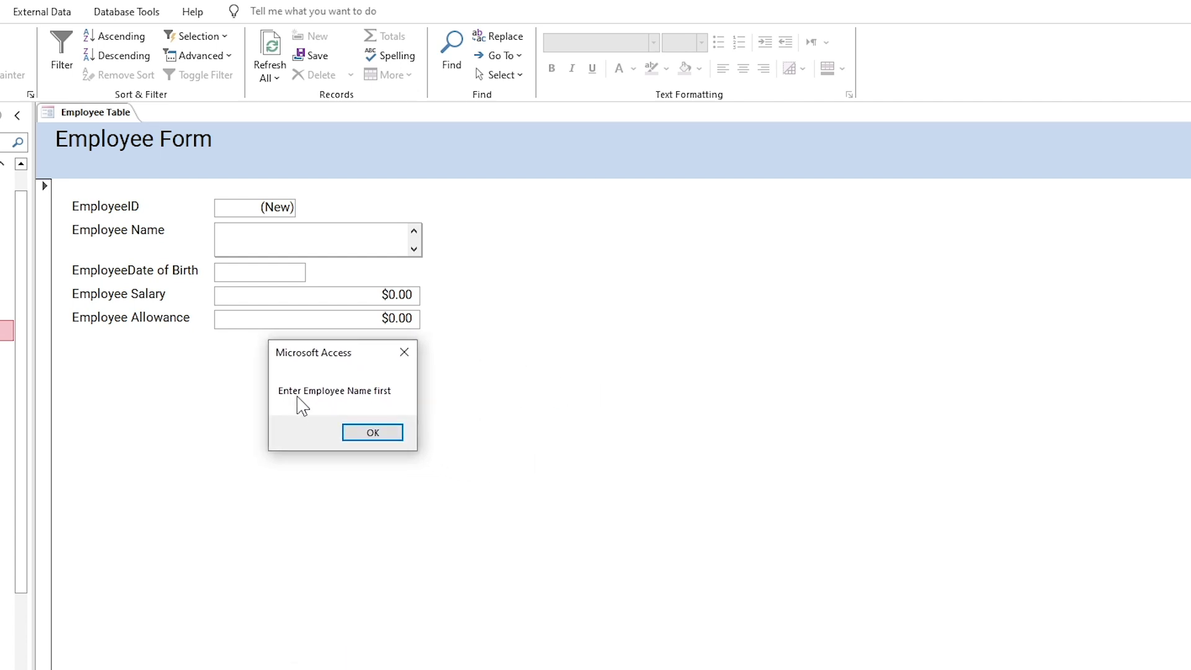
click(390, 433)
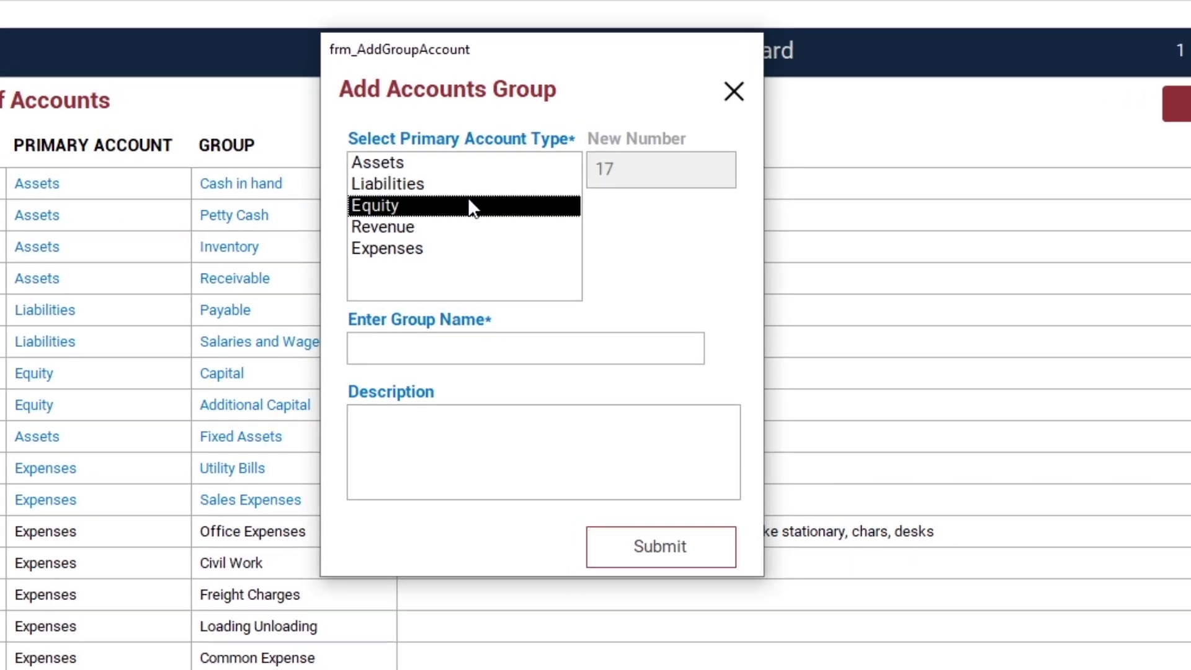
- Try Liabilities and Assets in Add Accounts Group and the Receivable group in Add General Accounts, then close both
click(467, 187)
click(459, 165)
click(734, 92)
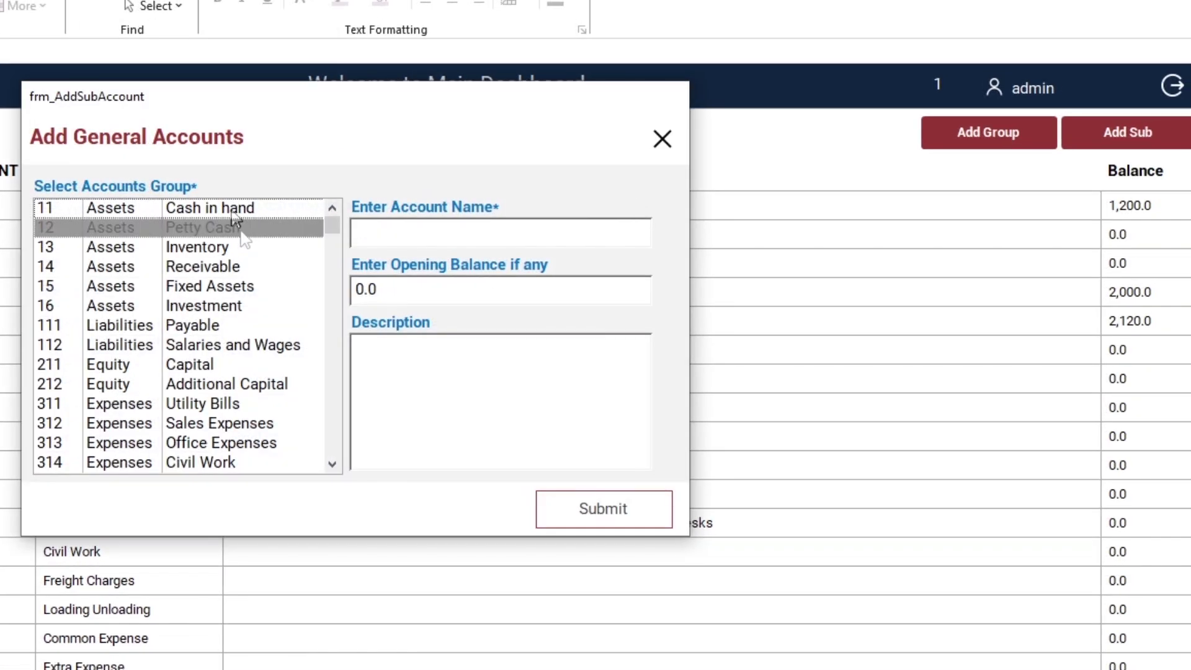
click(239, 267)
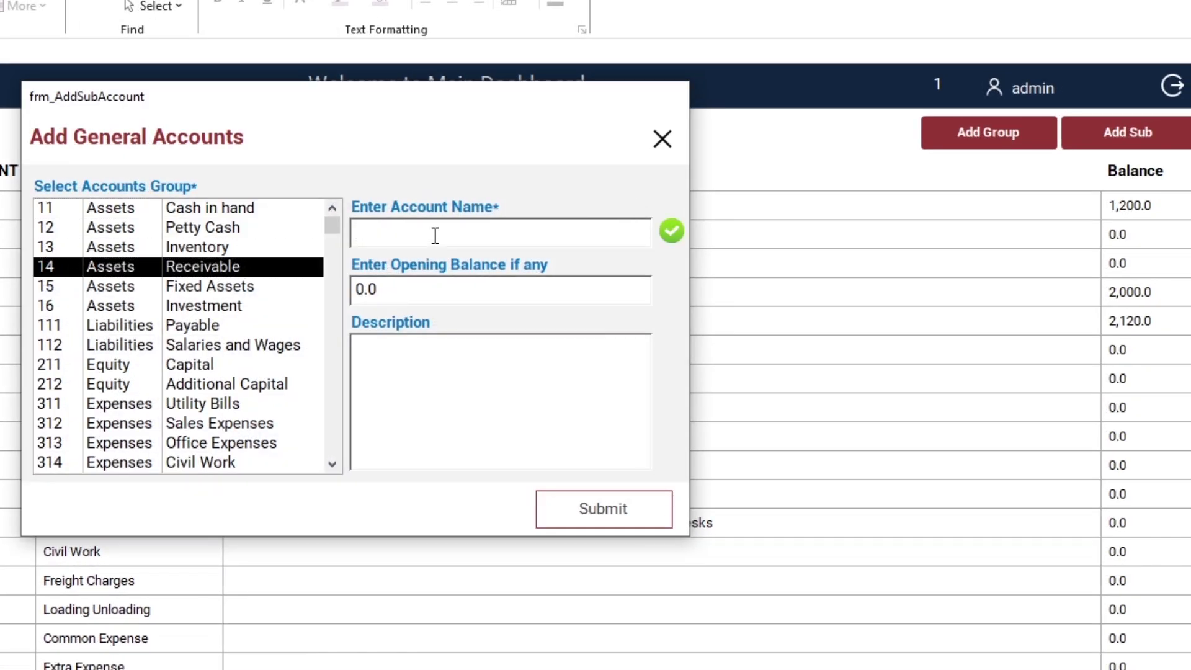
click(662, 140)
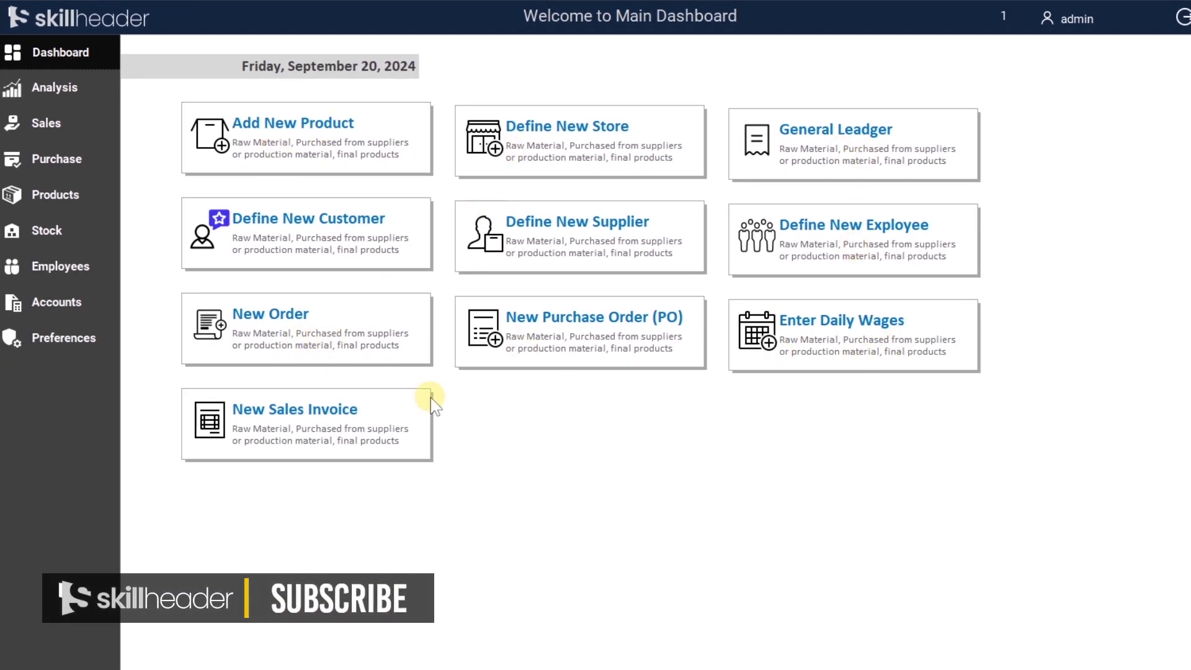
- Visit the Preferences and Chart of Accounts pages, then return to the Main Dashboard
click(51, 337)
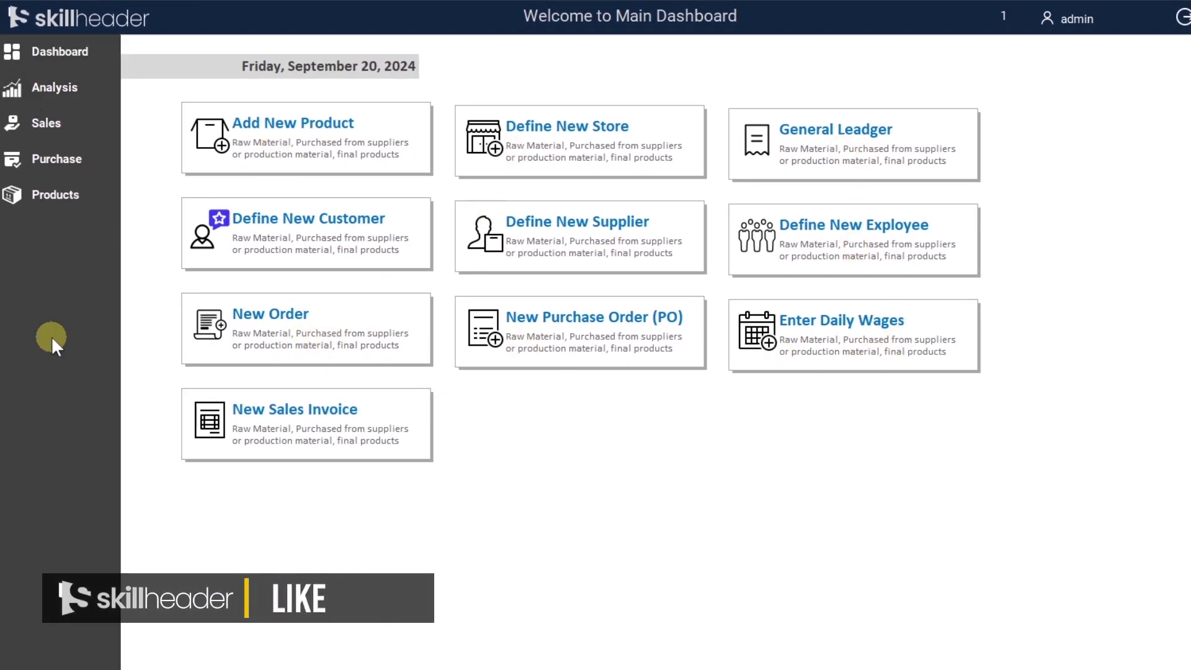
click(64, 302)
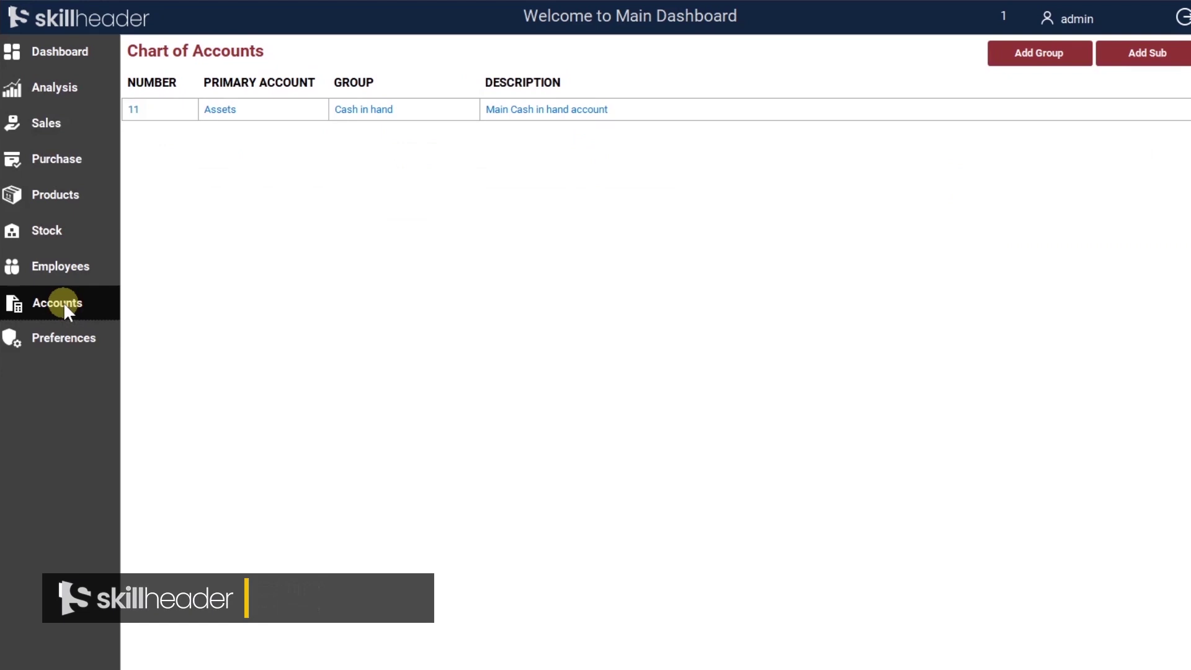
click(47, 54)
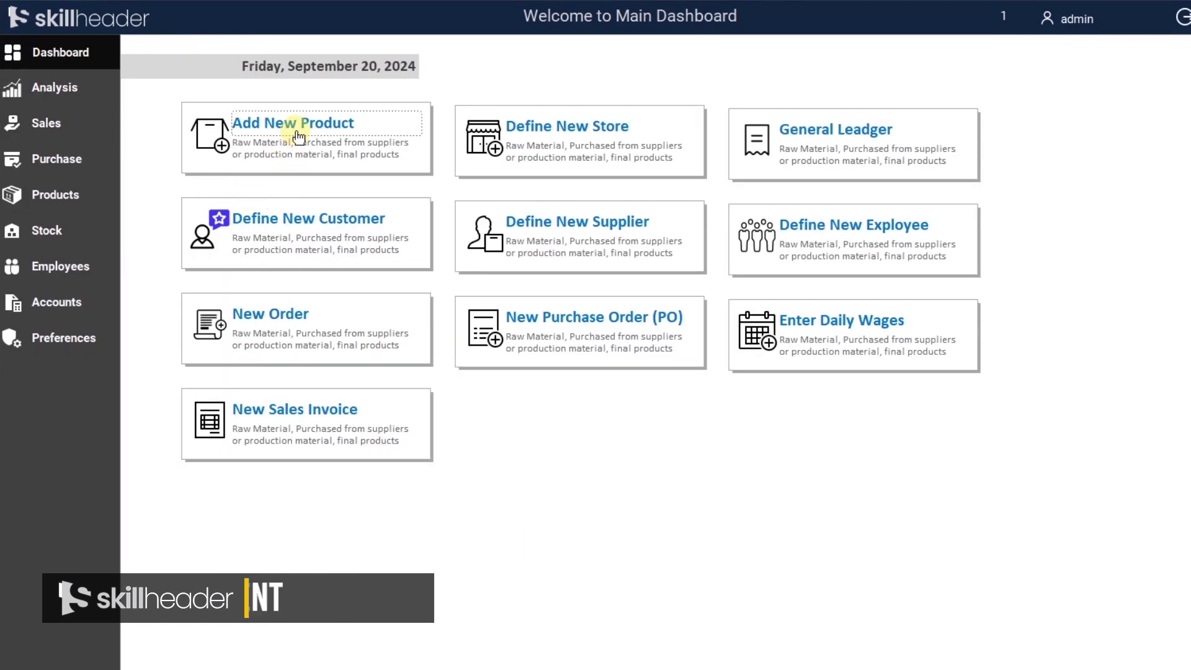